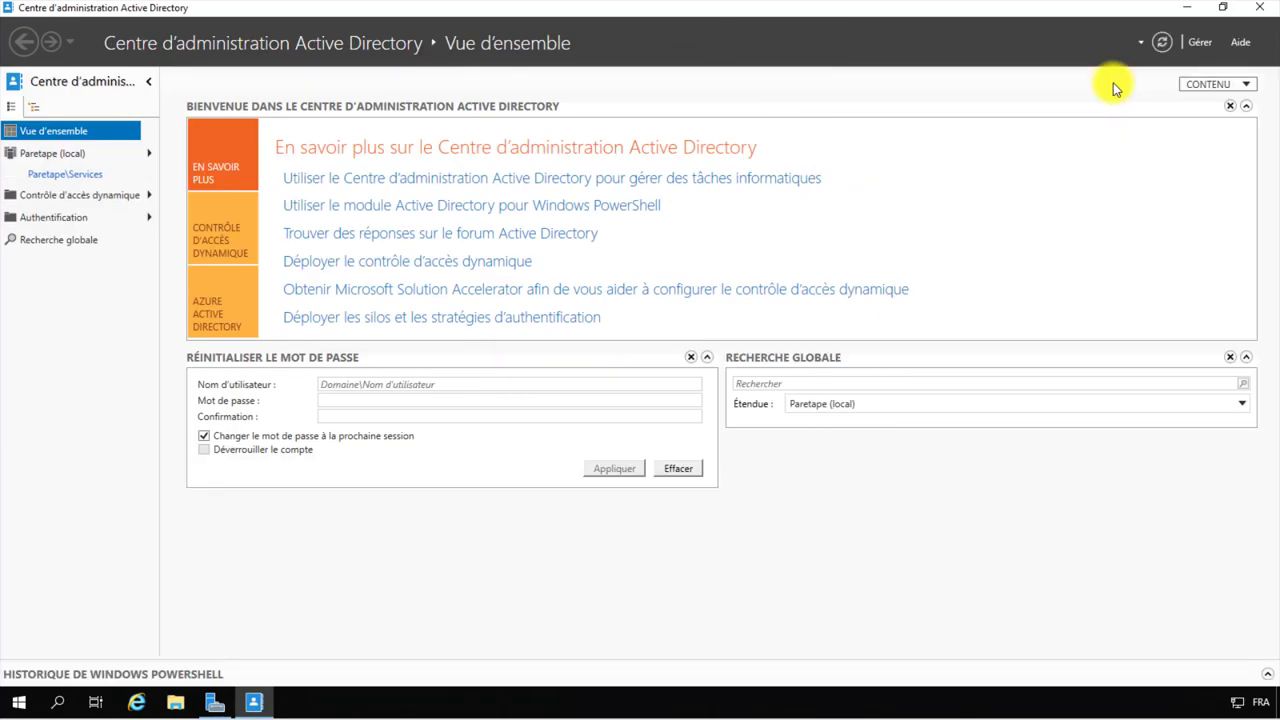
Step: Start a new user in the Services organizational unit under Paretape in the Paretape (local) domain
click(68, 158)
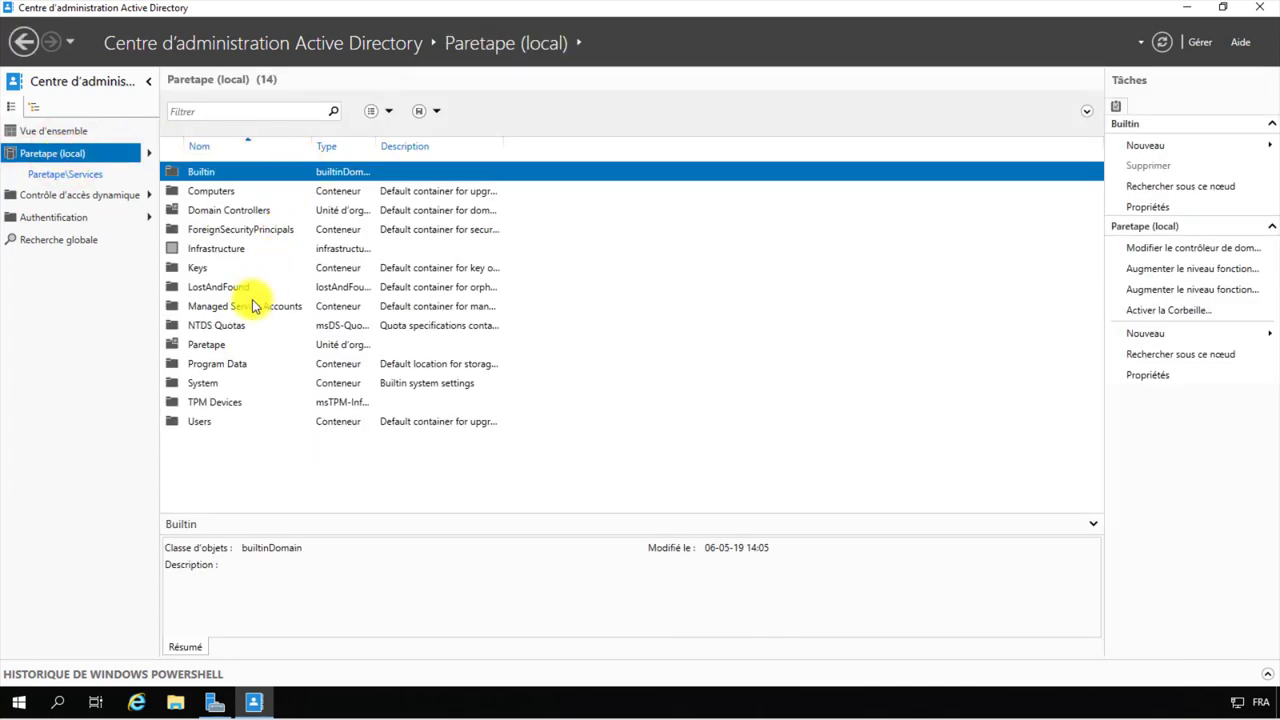
double_click(209, 347)
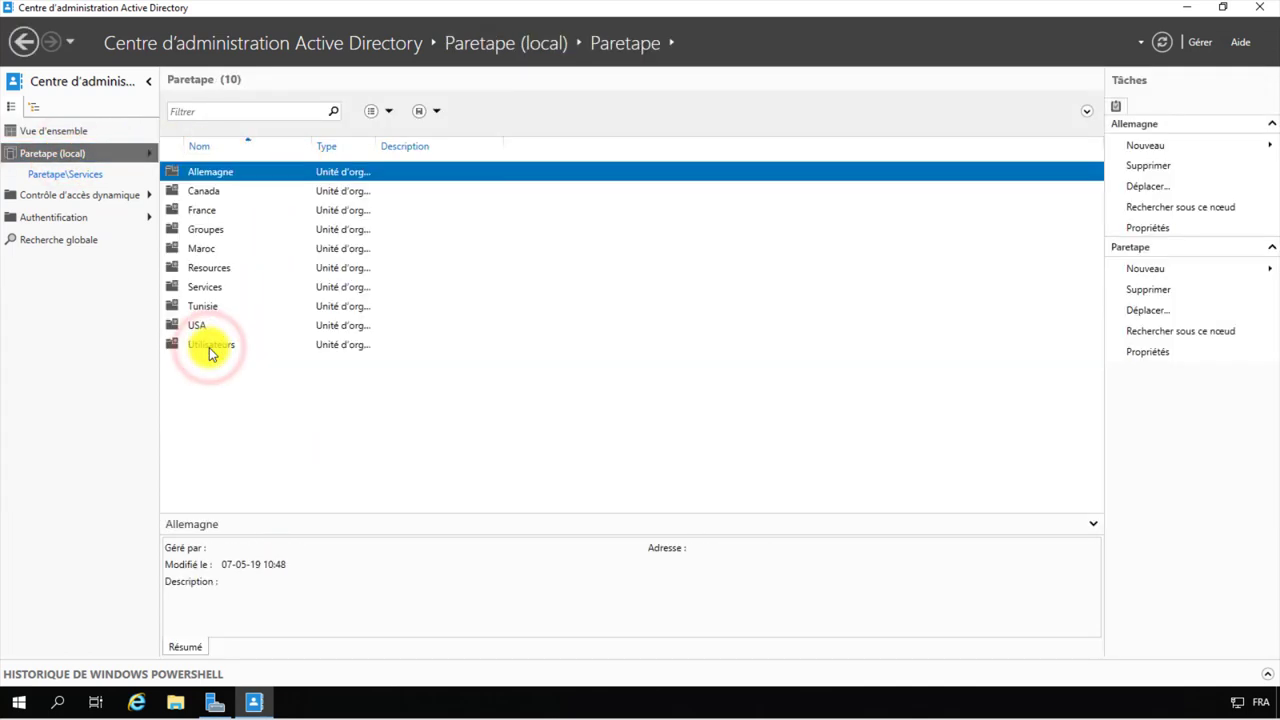
click(212, 290)
double_click(212, 290)
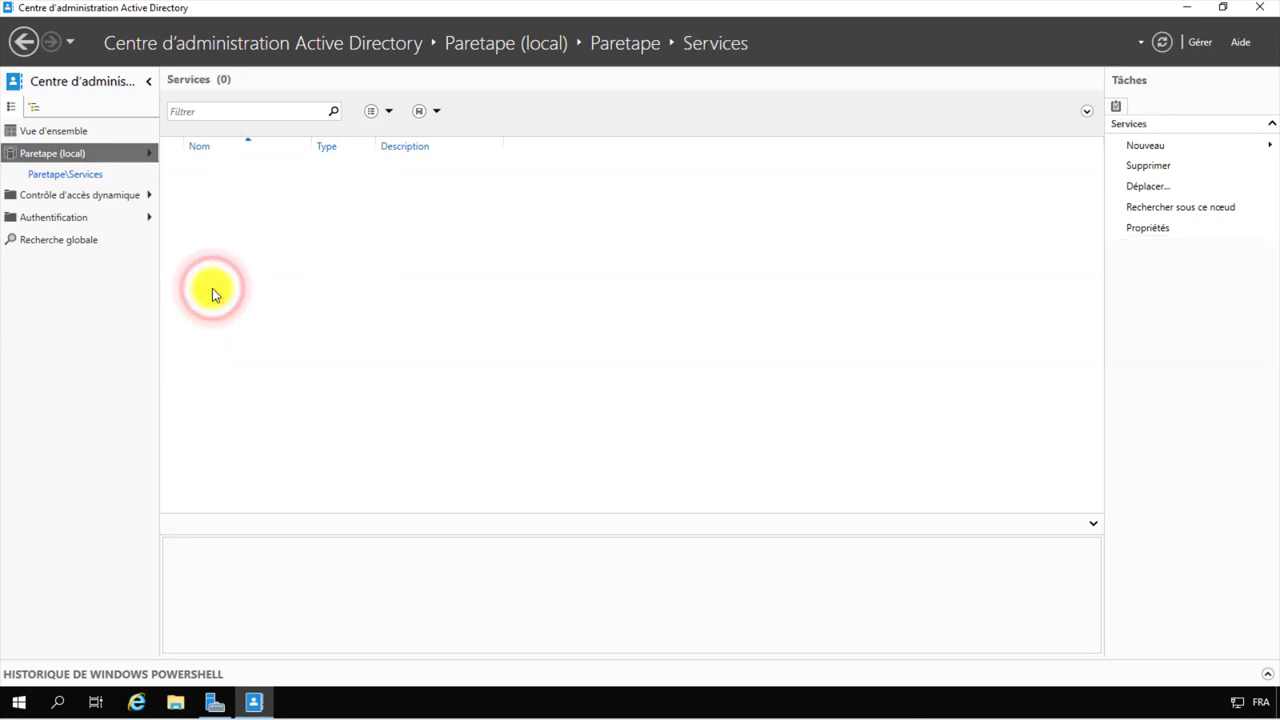
click(1205, 150)
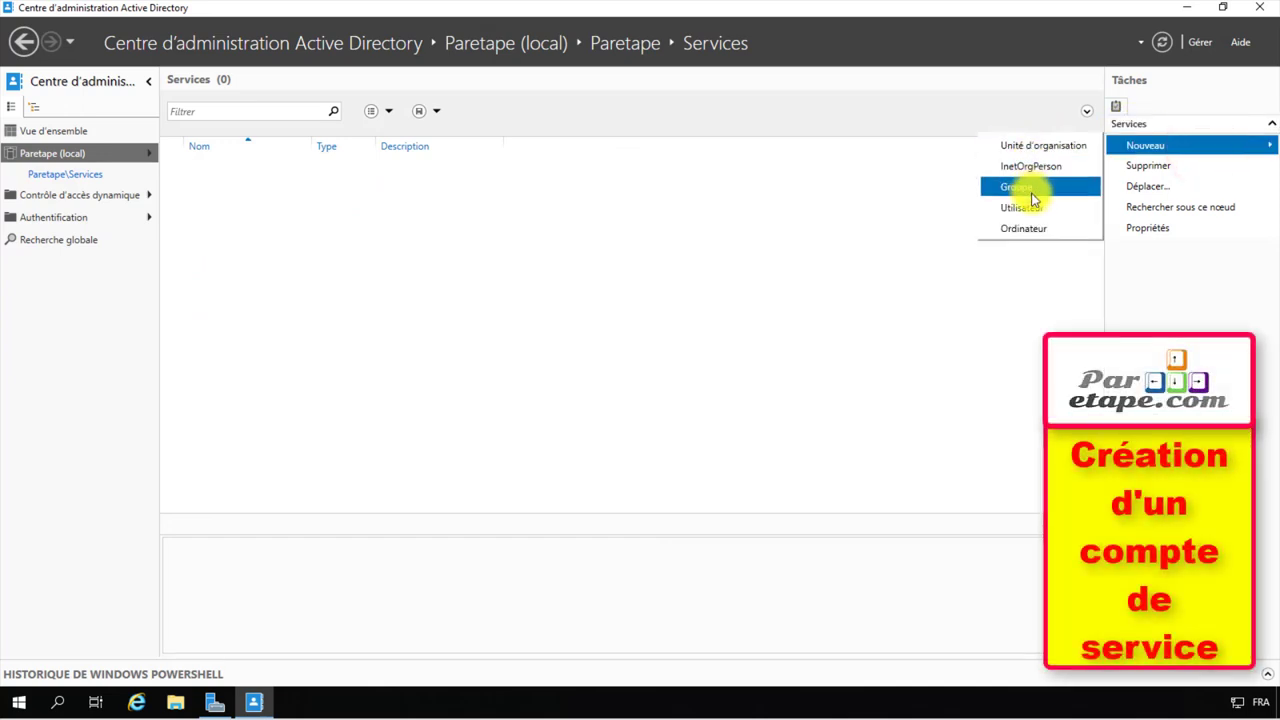
click(1042, 207)
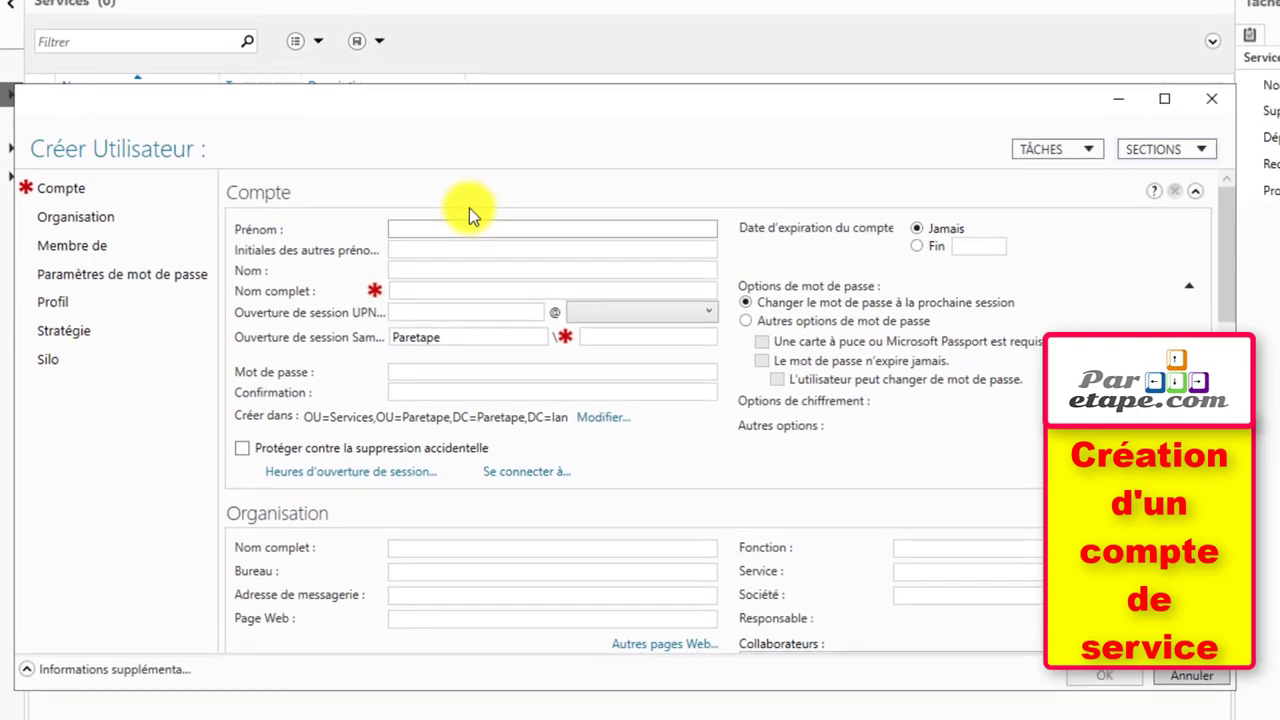
Step: Name the new user with first name SVC, last name SQL and UPN logon SVC_SQL
click(507, 259)
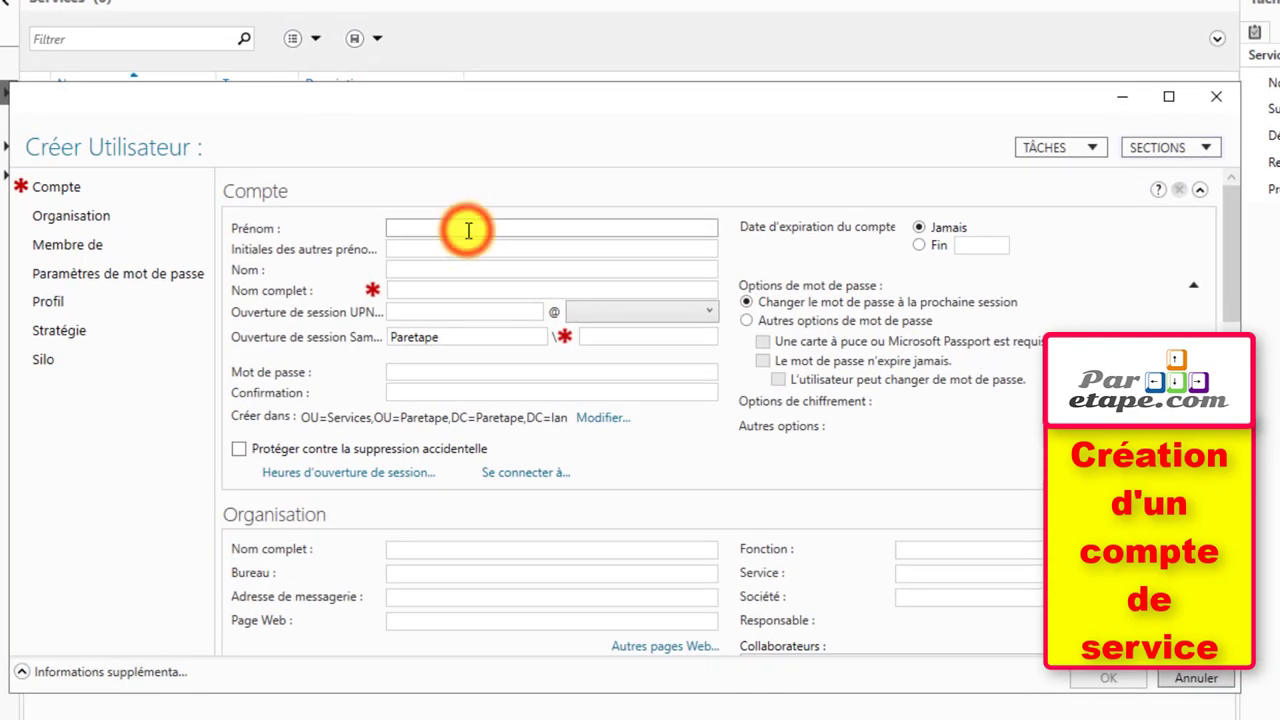
text(SVC)
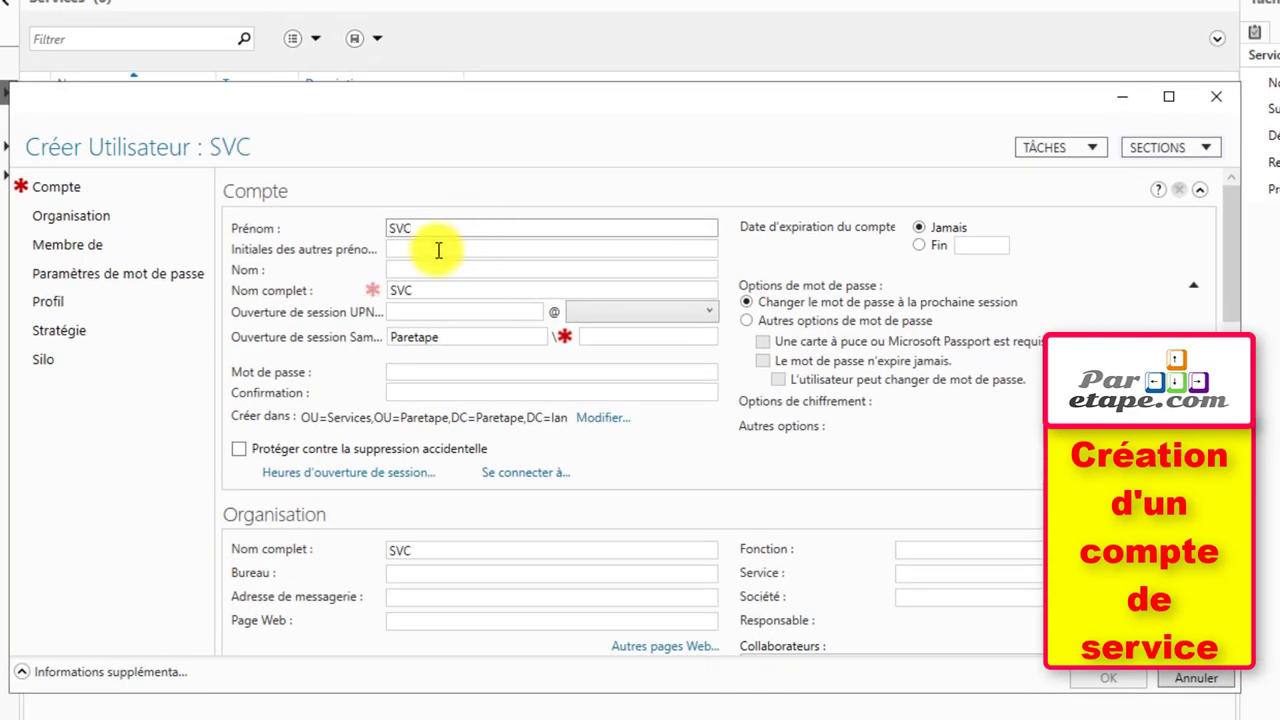
click(432, 266)
text(SQL)
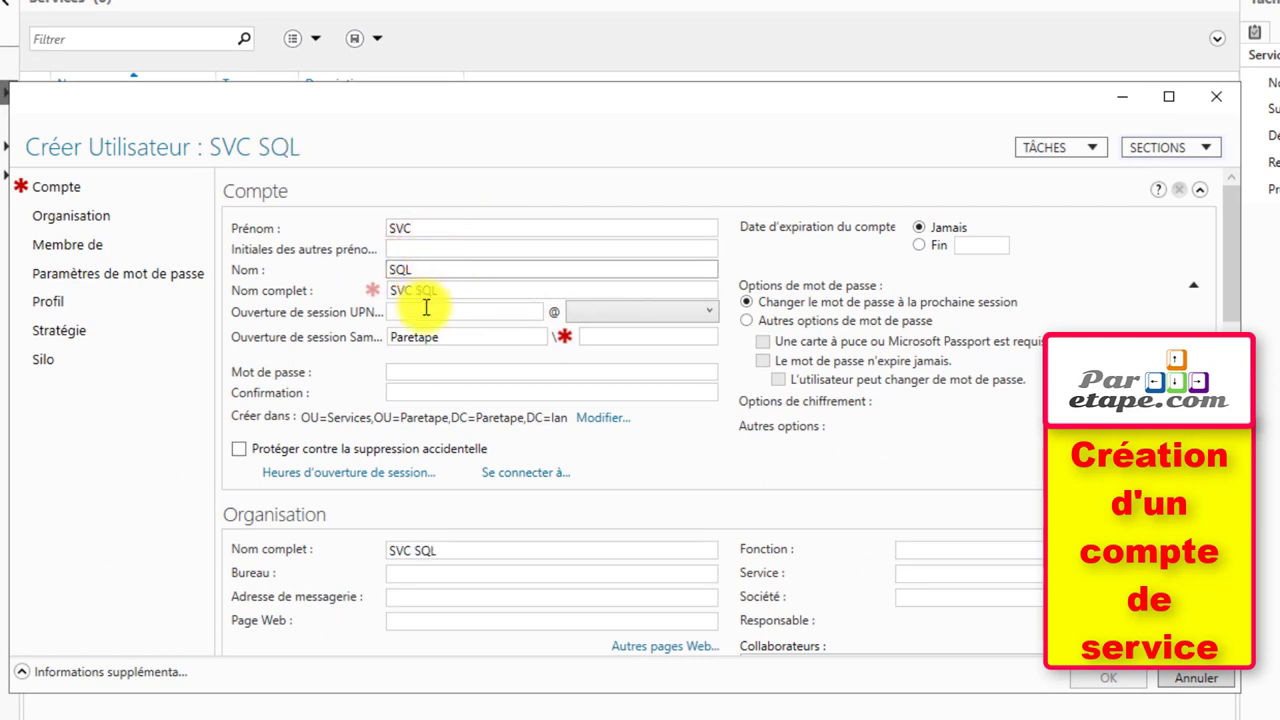
click(426, 309)
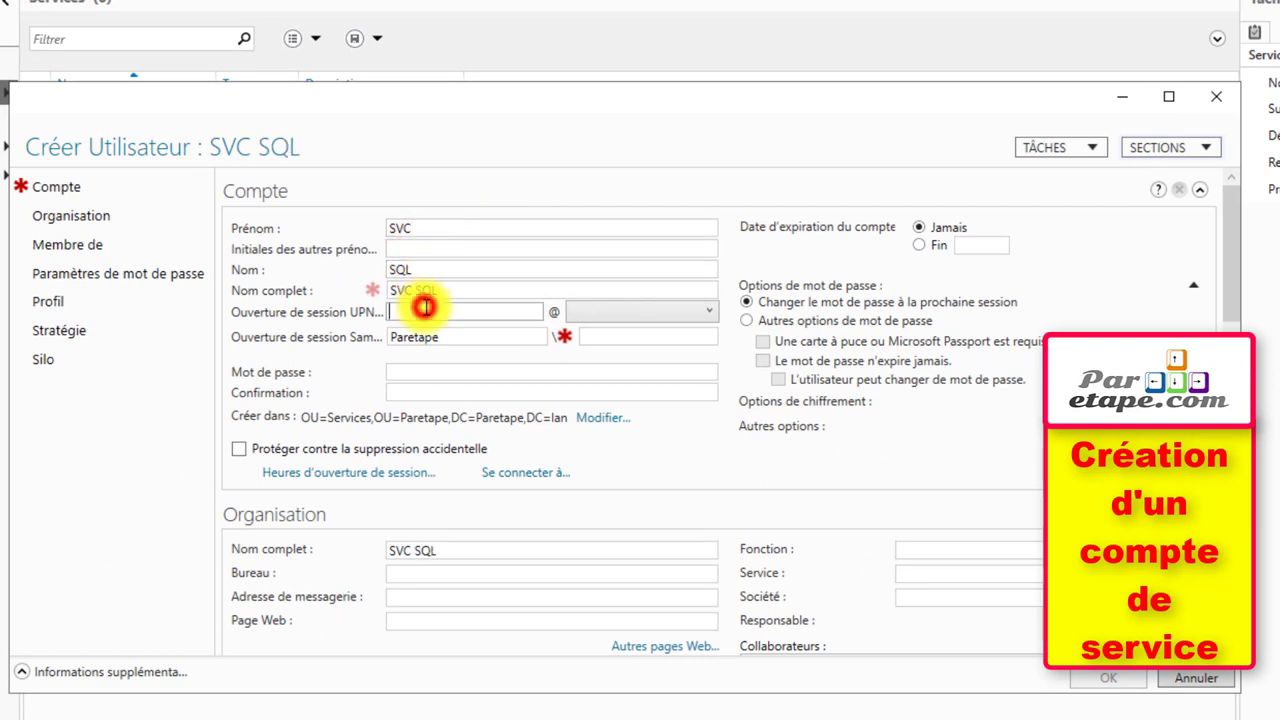
text(SVC_SQL)
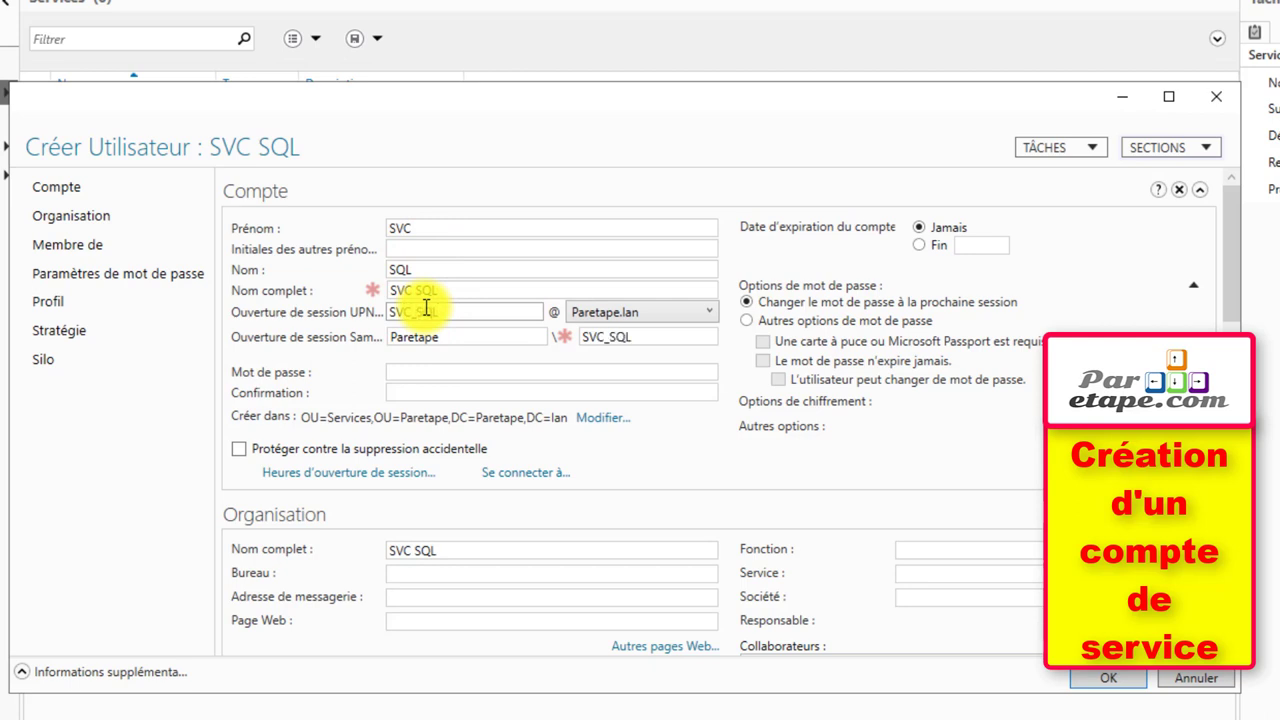
Step: Enter the service account's password and repeat it in the confirmation field
click(434, 374)
text(**)
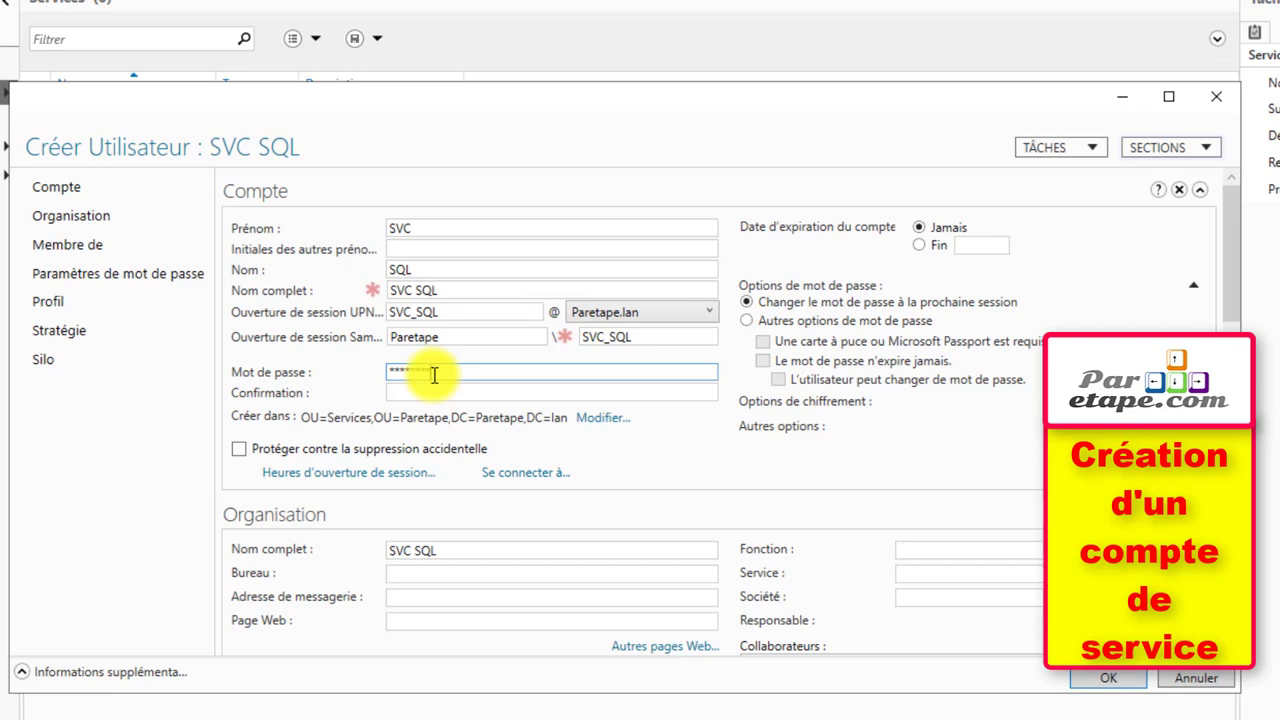
key(Tab)
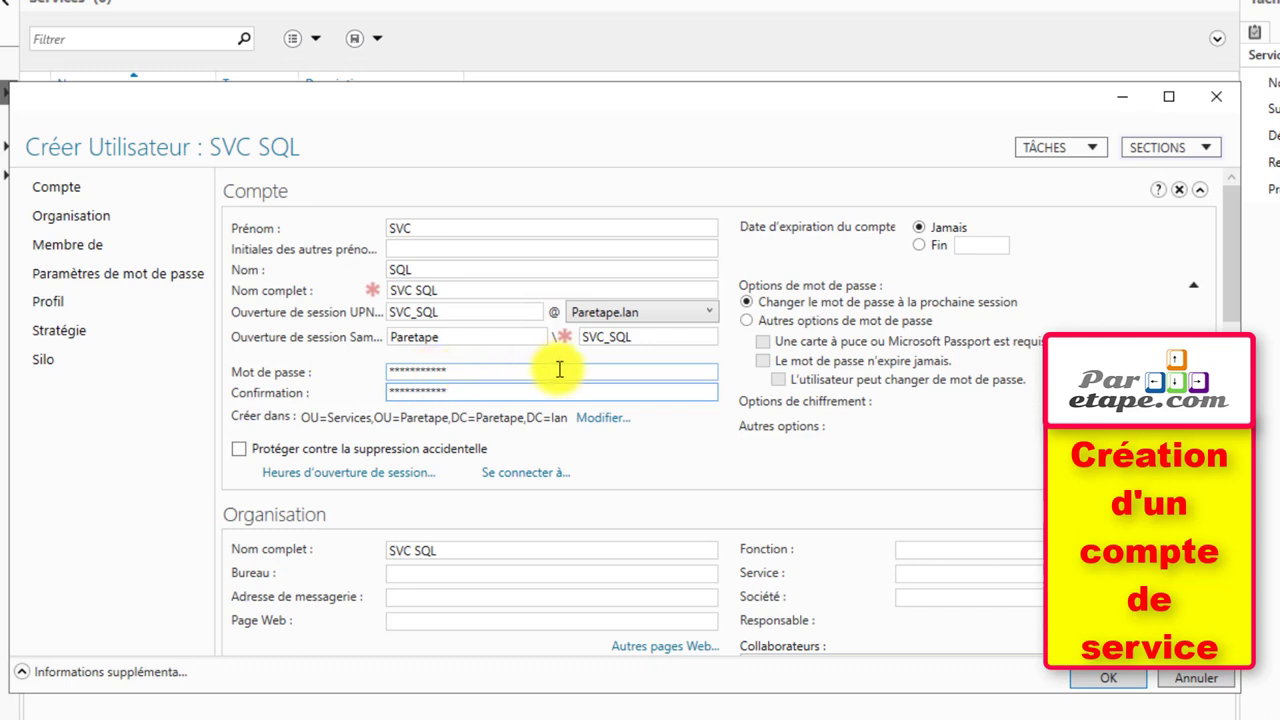
Step: Choose the other password options, enabling the never-expiring password and the user password change option beneath it
click(750, 322)
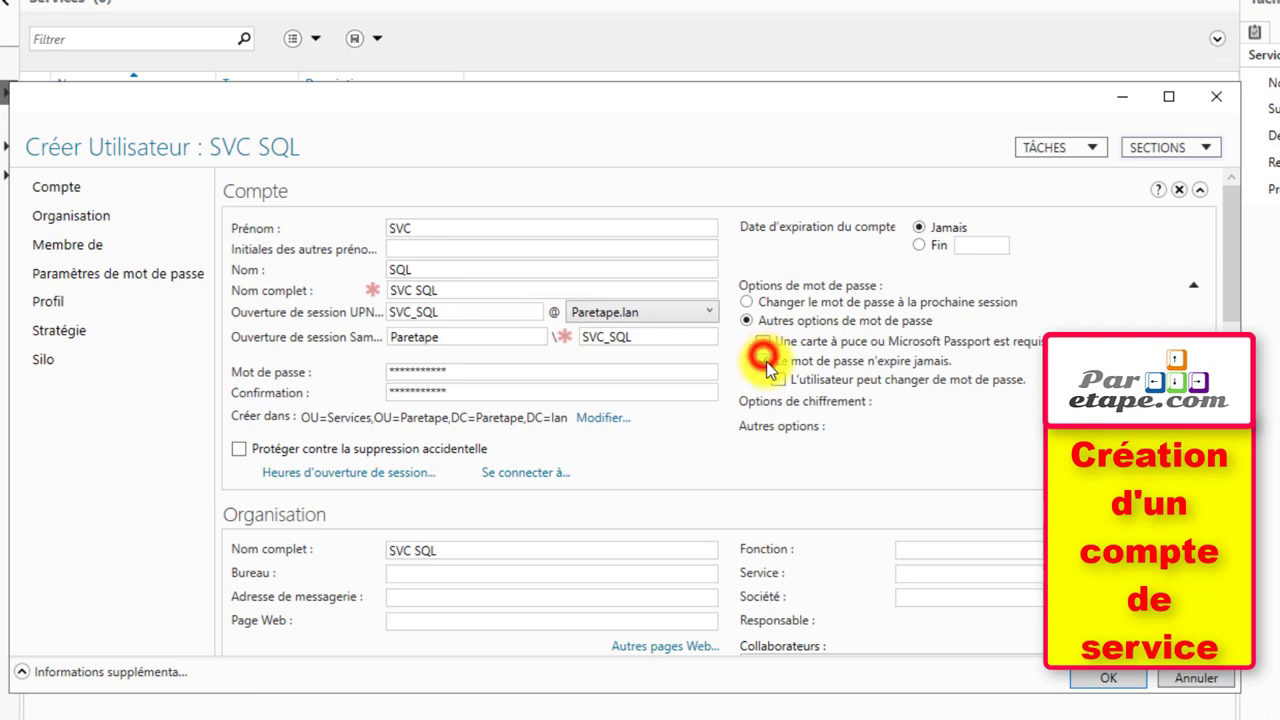
click(763, 361)
click(780, 380)
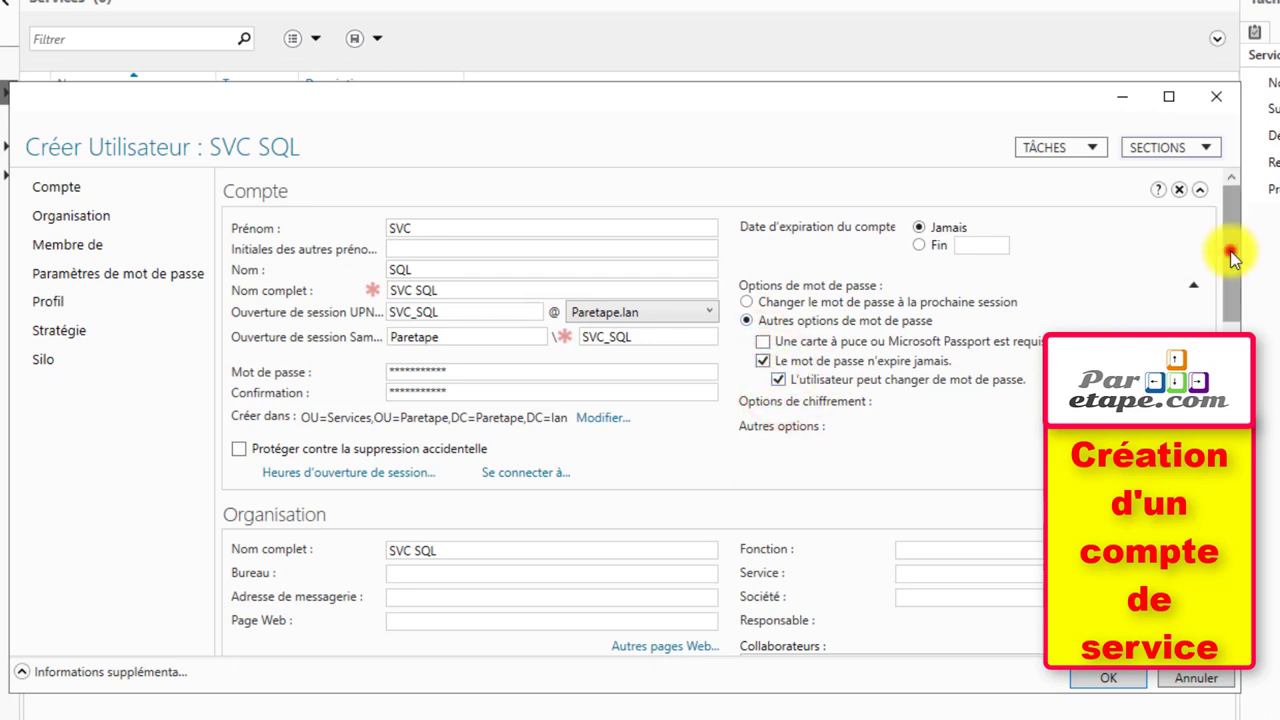
Step: Create the account with the description "Compte de service pour le moteur MS-SQL" and close the Active Directory administration center
drag(1236, 252, 1240, 322)
scroll(378, 485, down, 3)
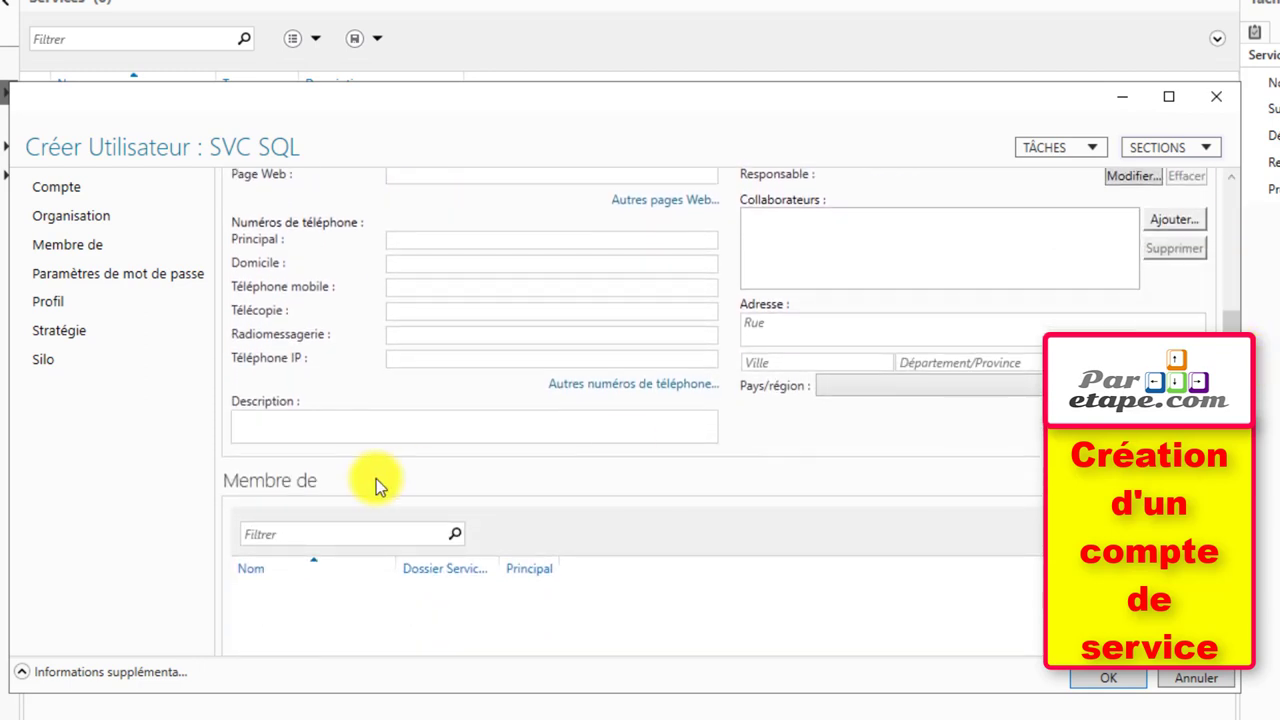
click(351, 432)
text(C)
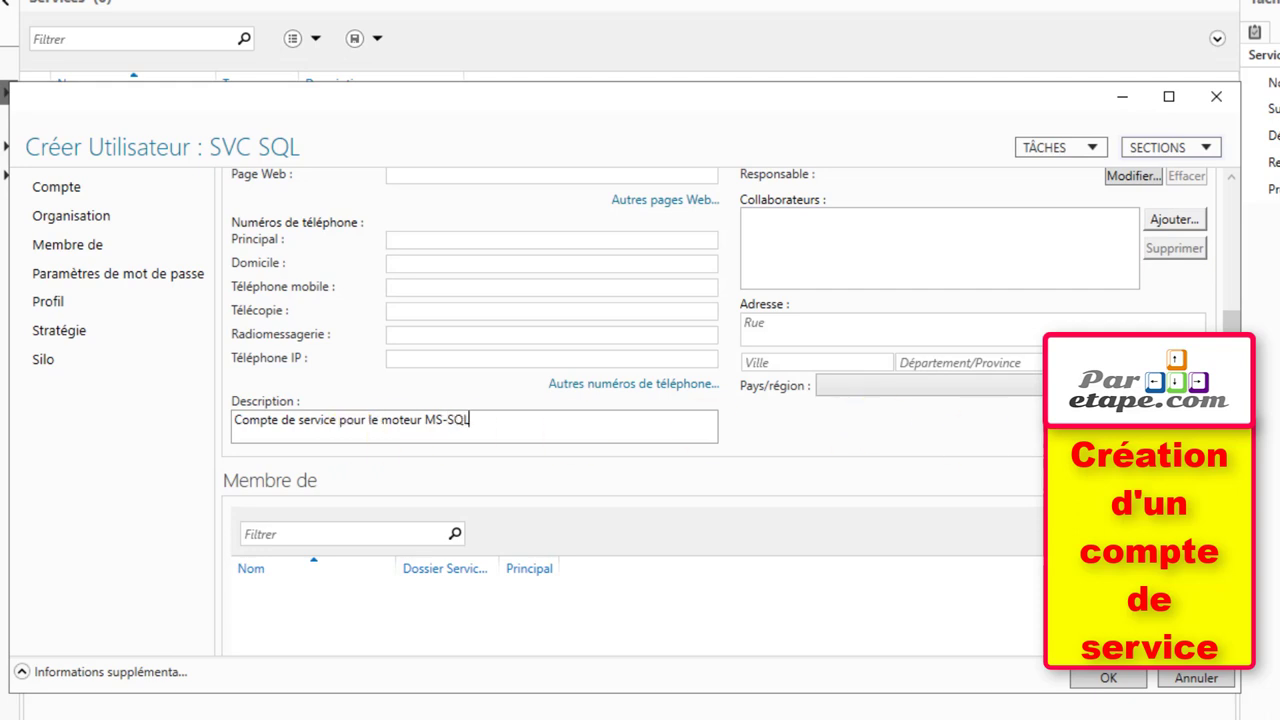
scroll(1240, 478, down, 3)
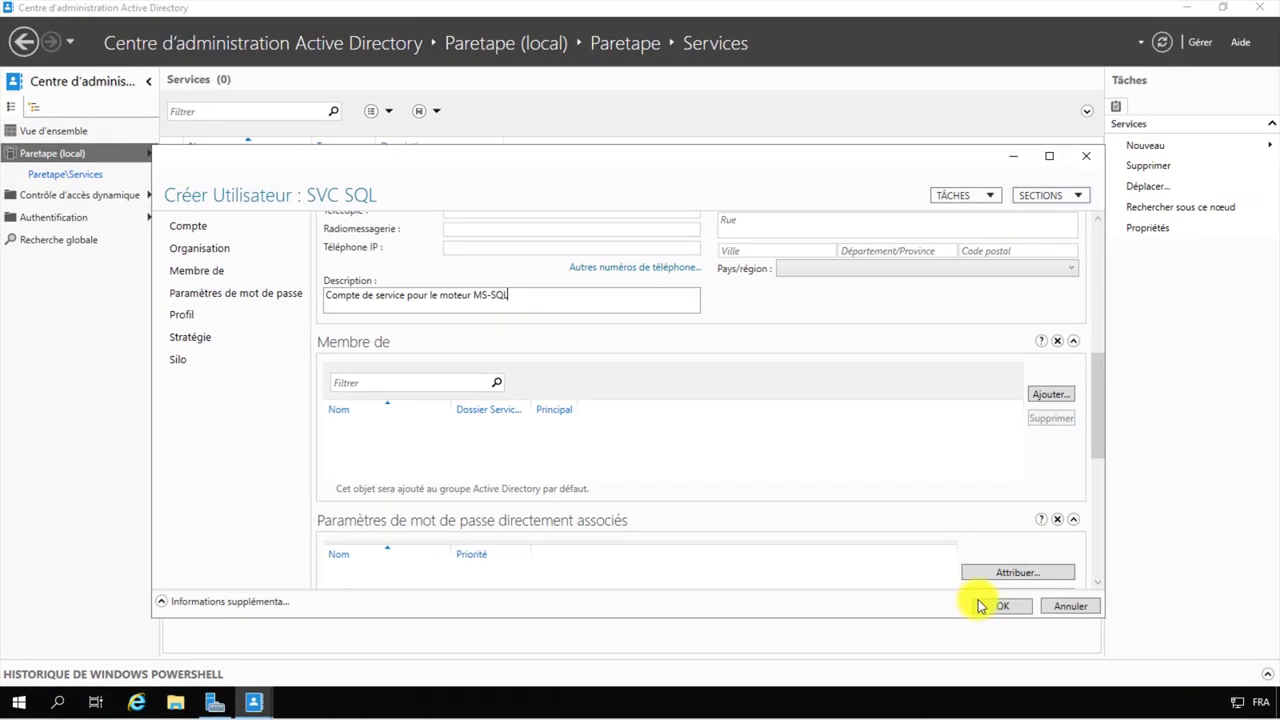
click(1099, 679)
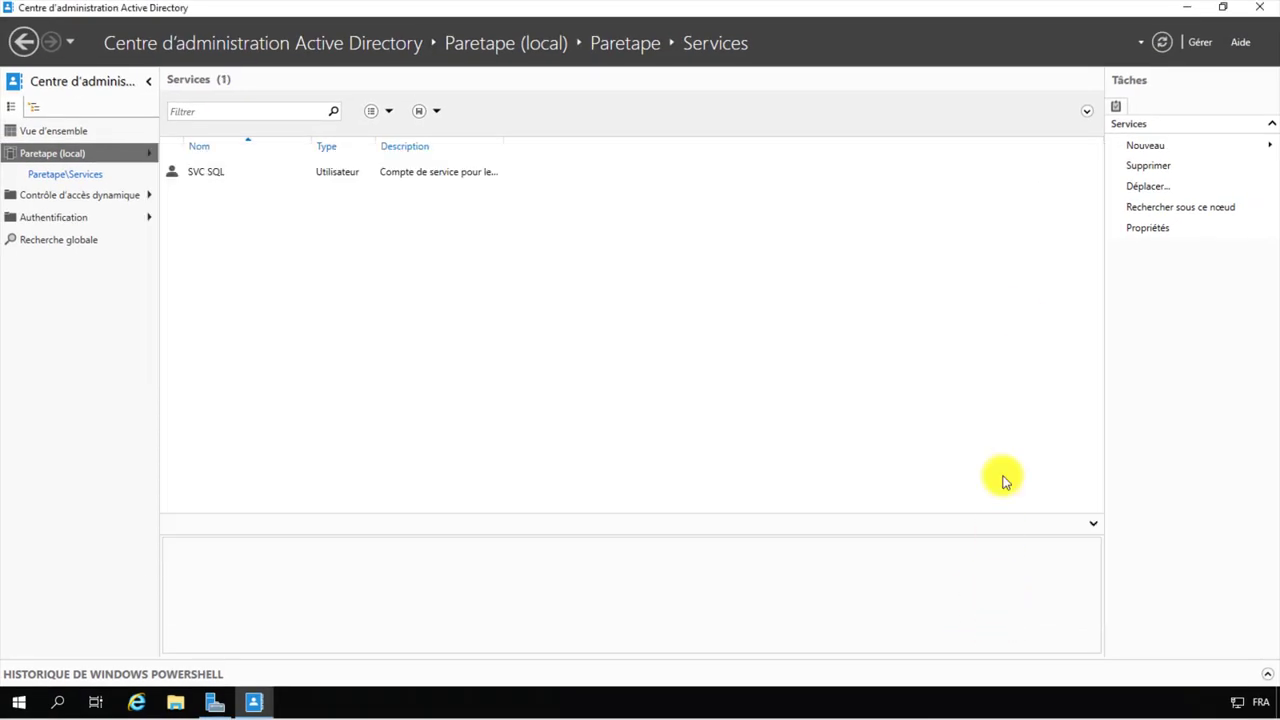
click(1268, 10)
click(1266, 10)
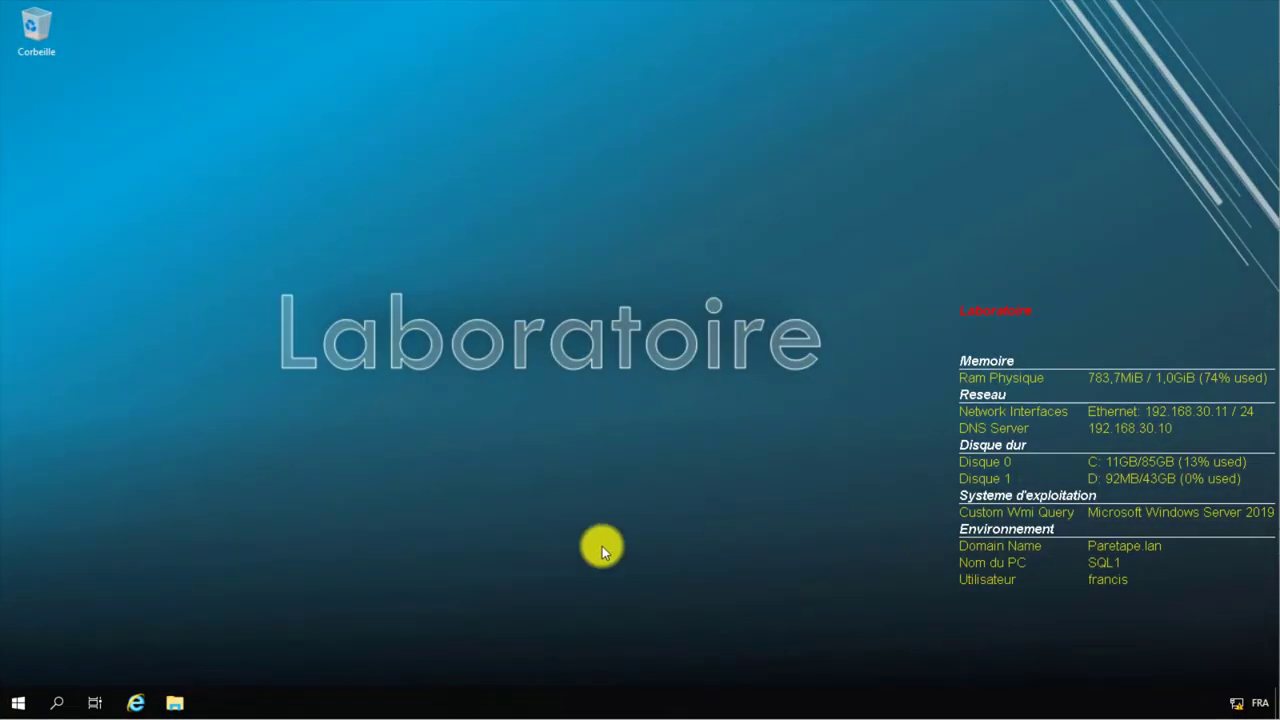
Step: On the SQL1 server, launch SQL Server setup from DVD drive R: and start a new stand-alone installation
click(176, 702)
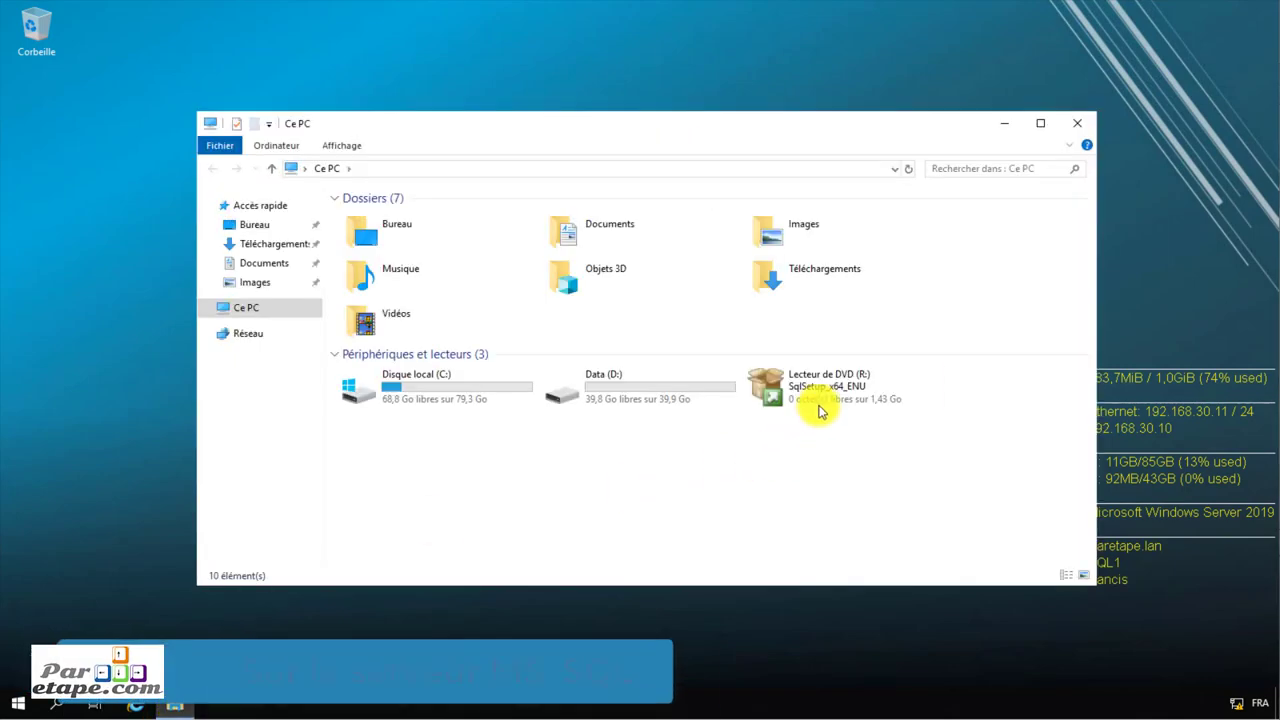
click(816, 405)
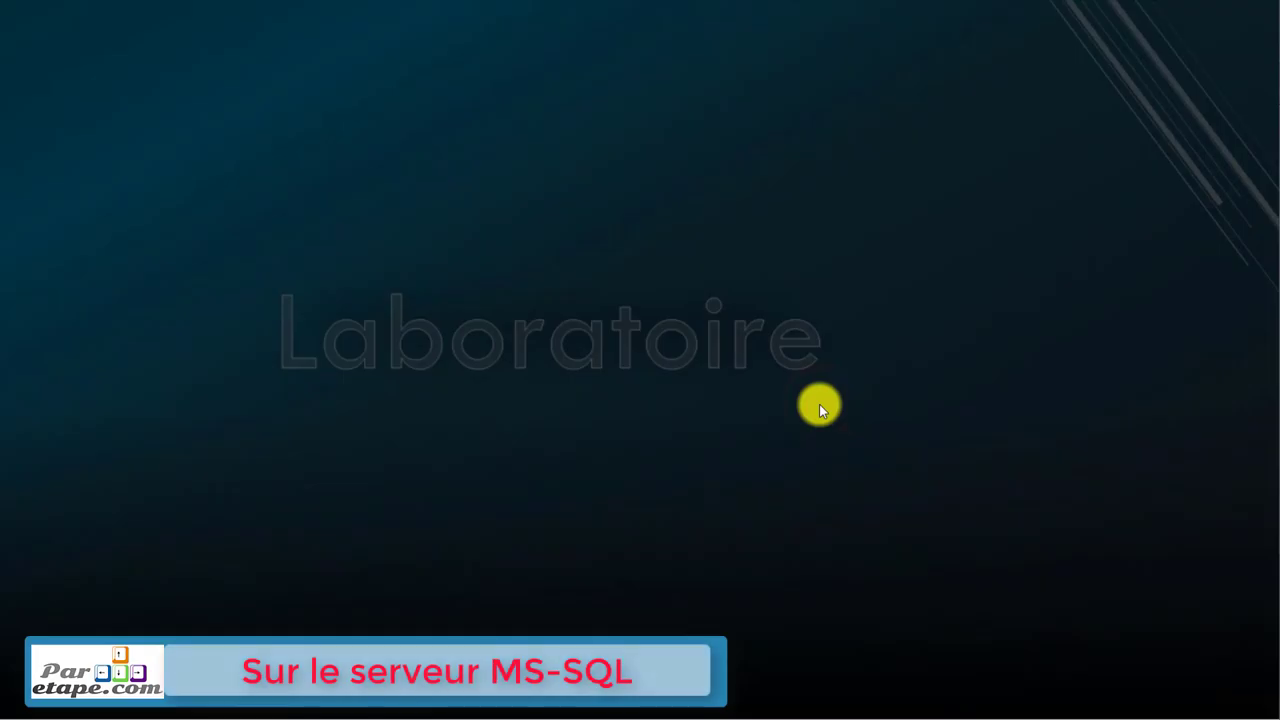
click(557, 460)
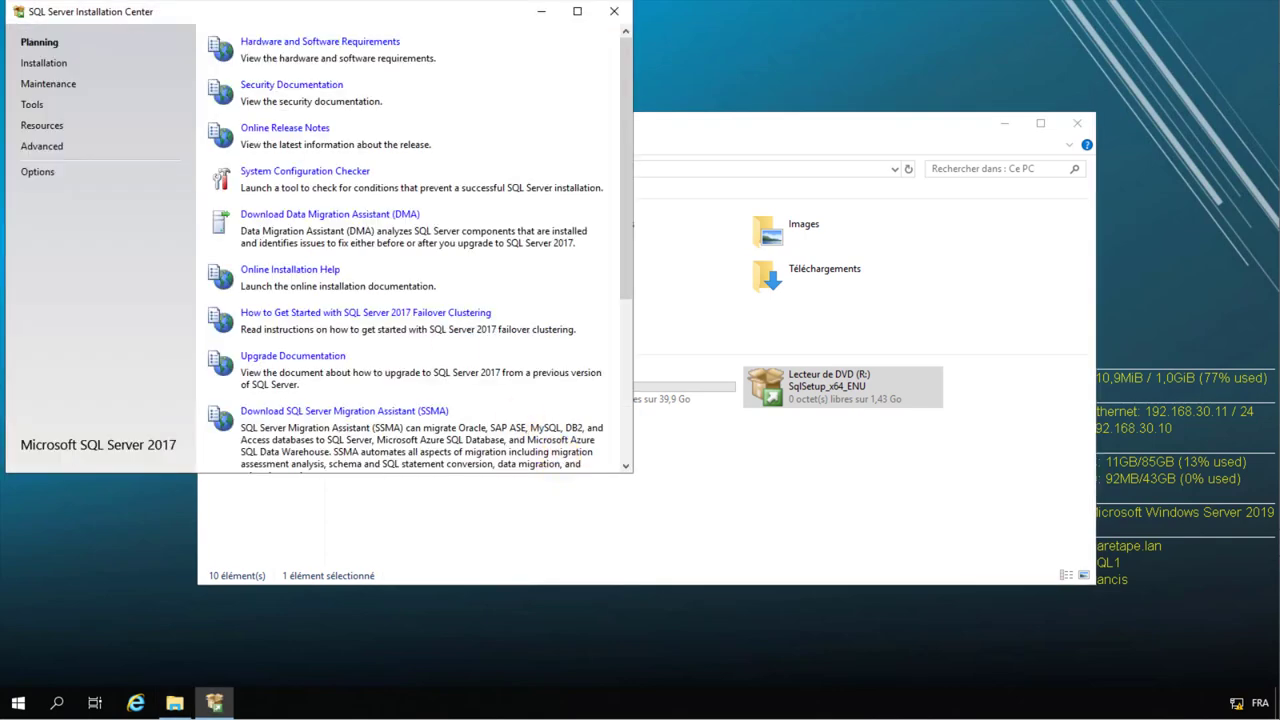
click(52, 63)
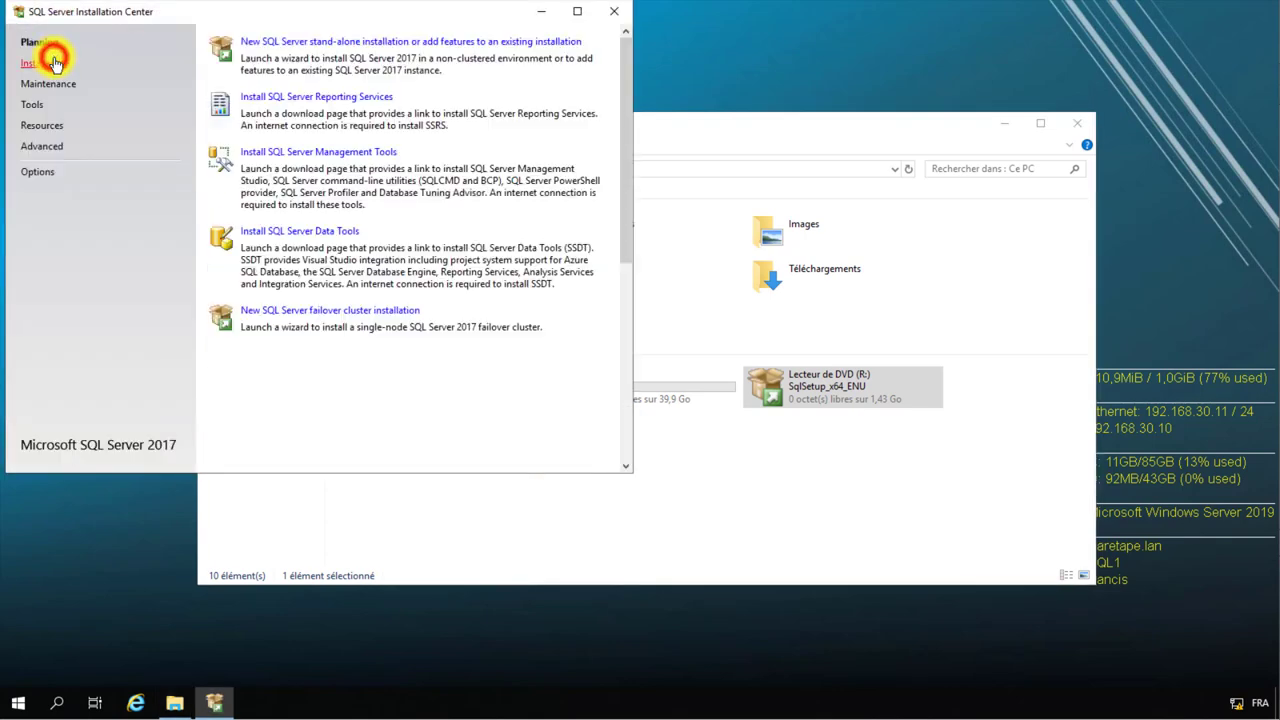
click(258, 41)
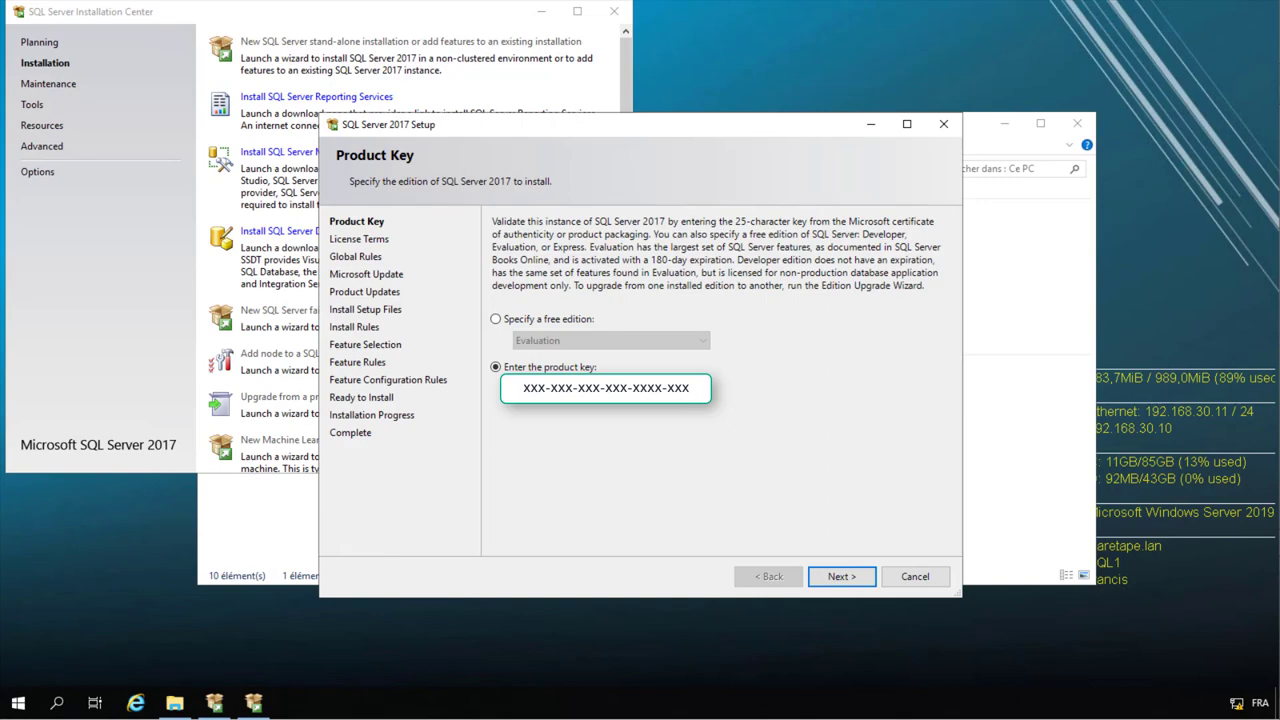
Step: Keep the prefilled product key, accept the license terms and proceed to feature selection without enabling Microsoft Update
click(847, 577)
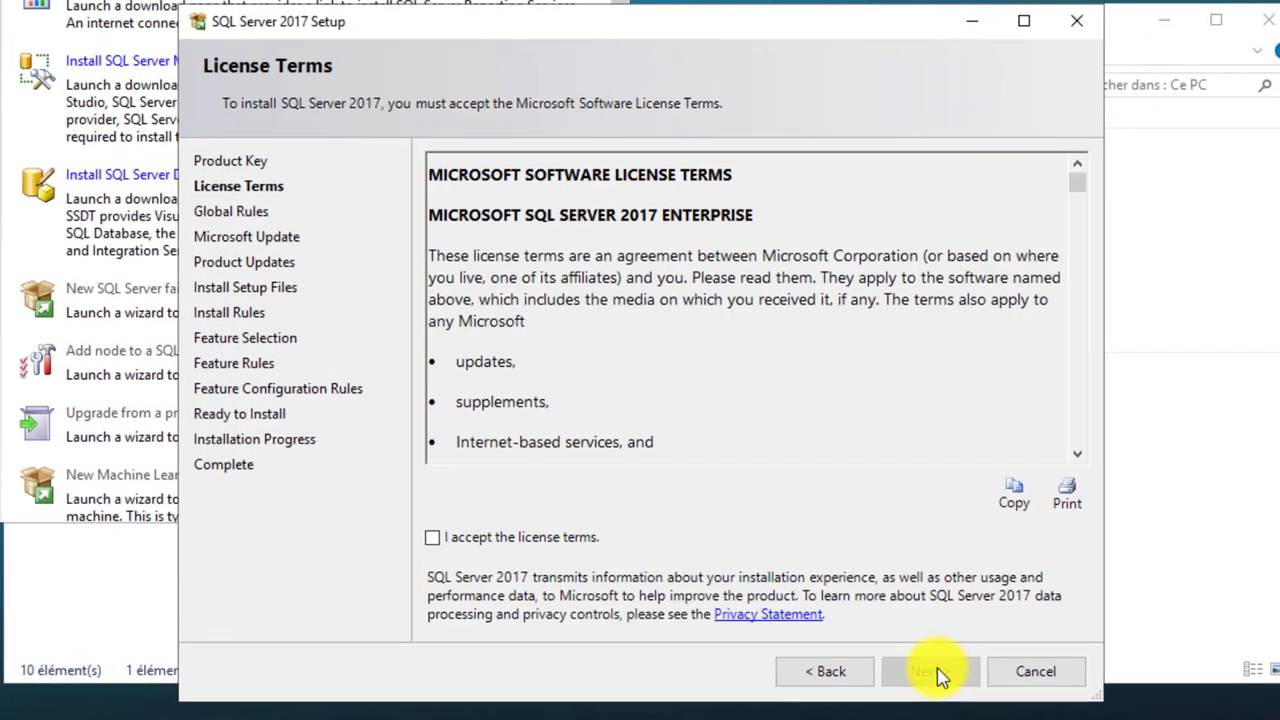
click(485, 540)
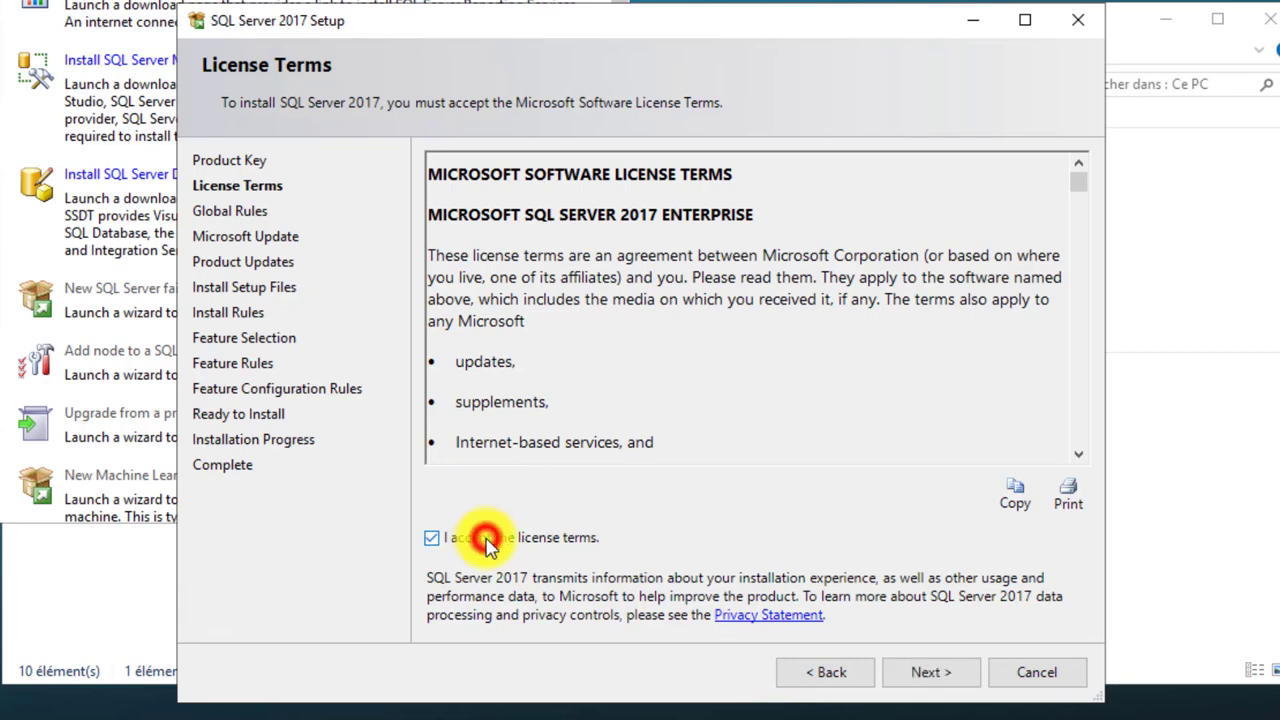
click(951, 674)
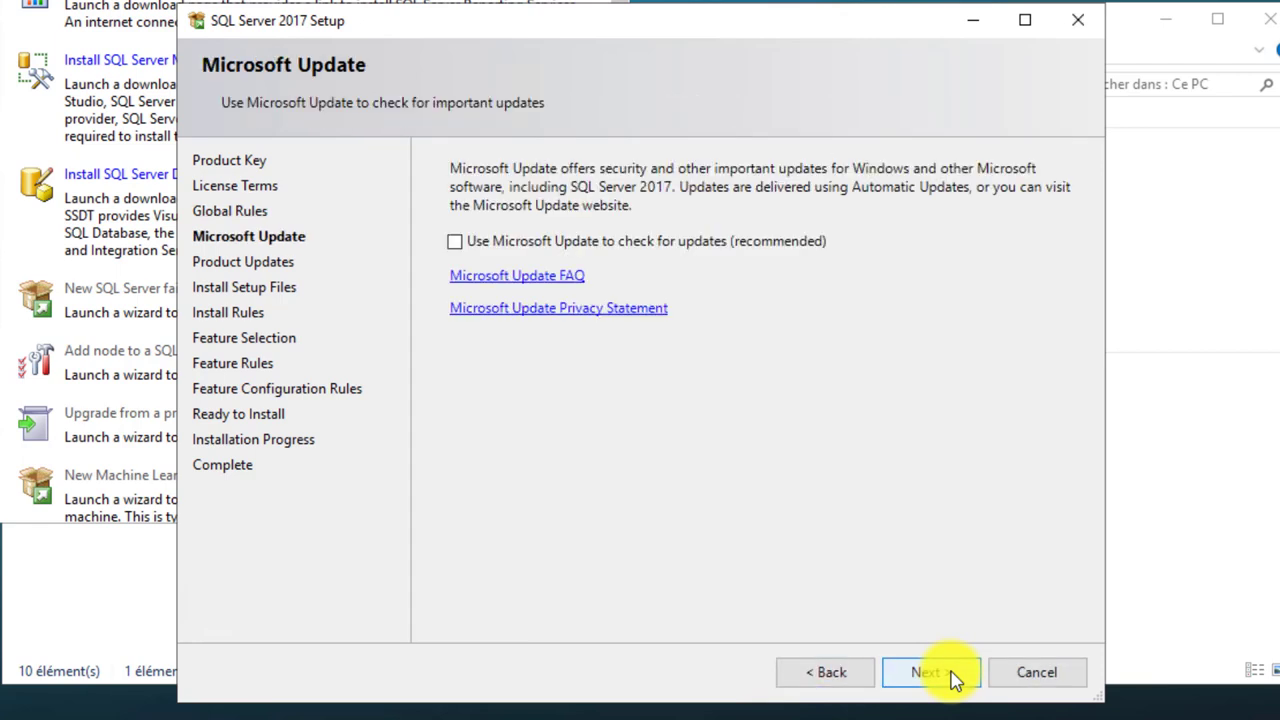
click(953, 680)
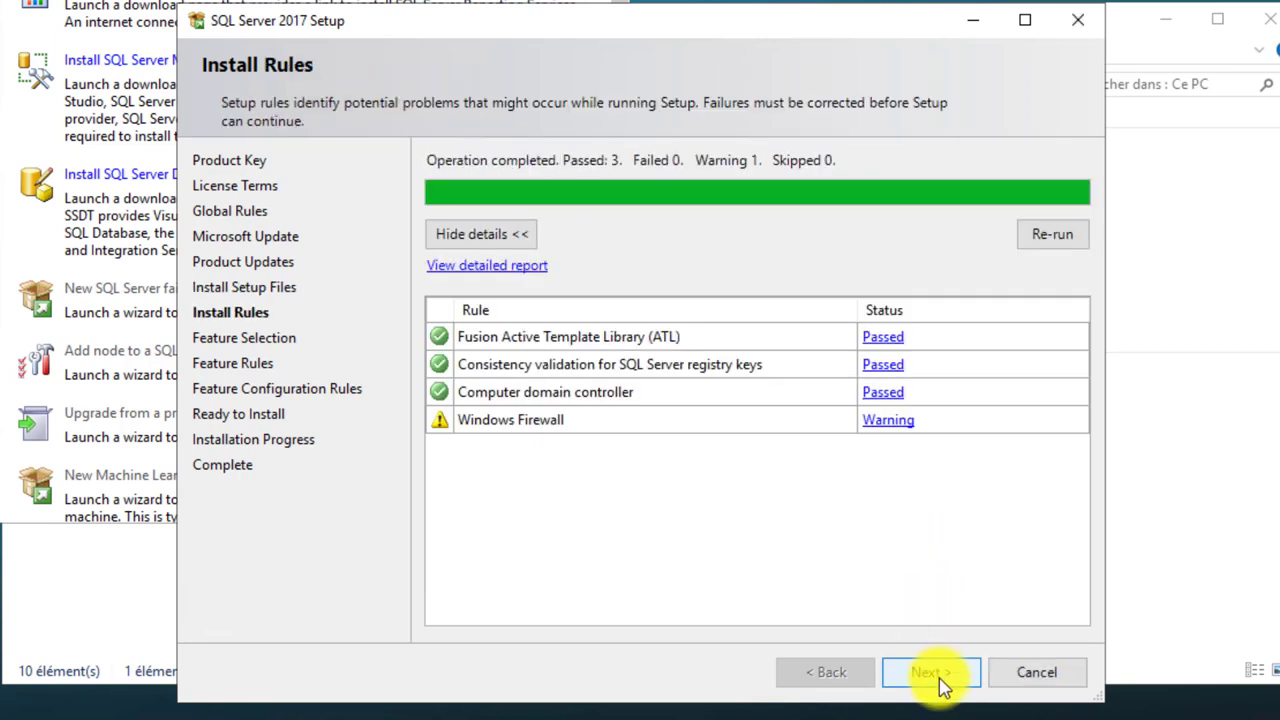
click(943, 682)
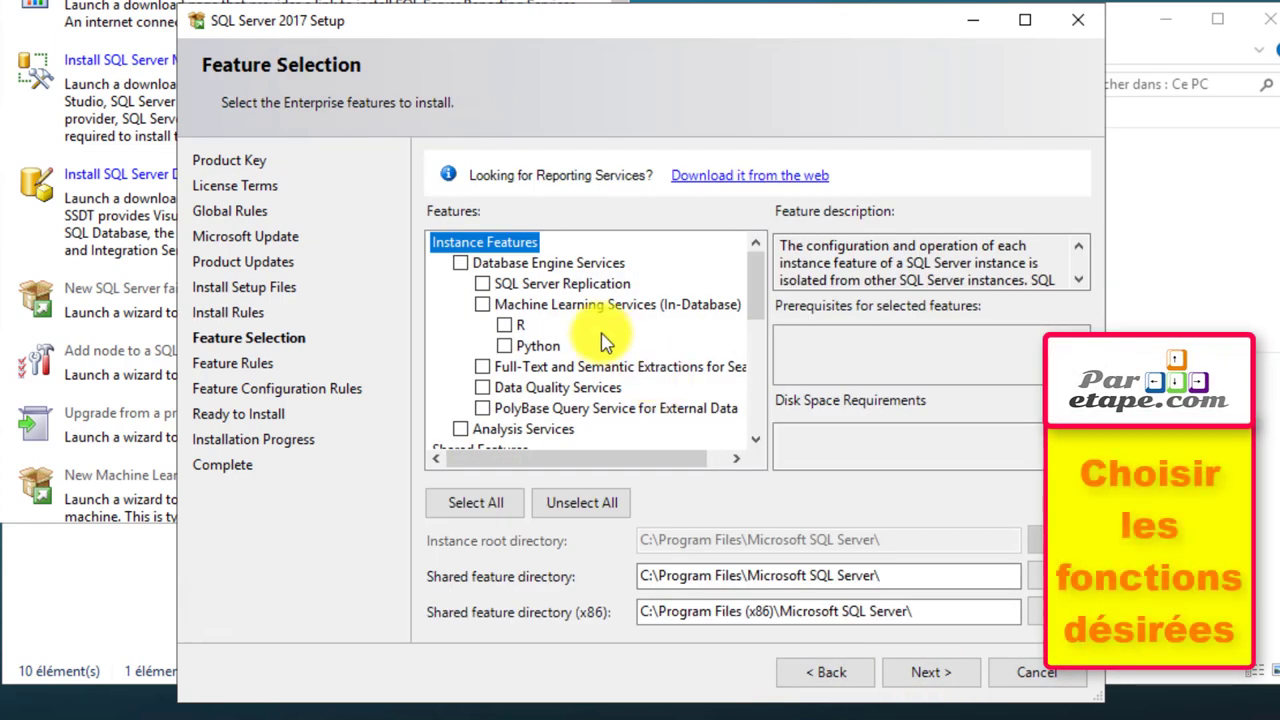
Step: Select Database Engine Services for installation and keep the default instance MSSQLSERVER
click(460, 263)
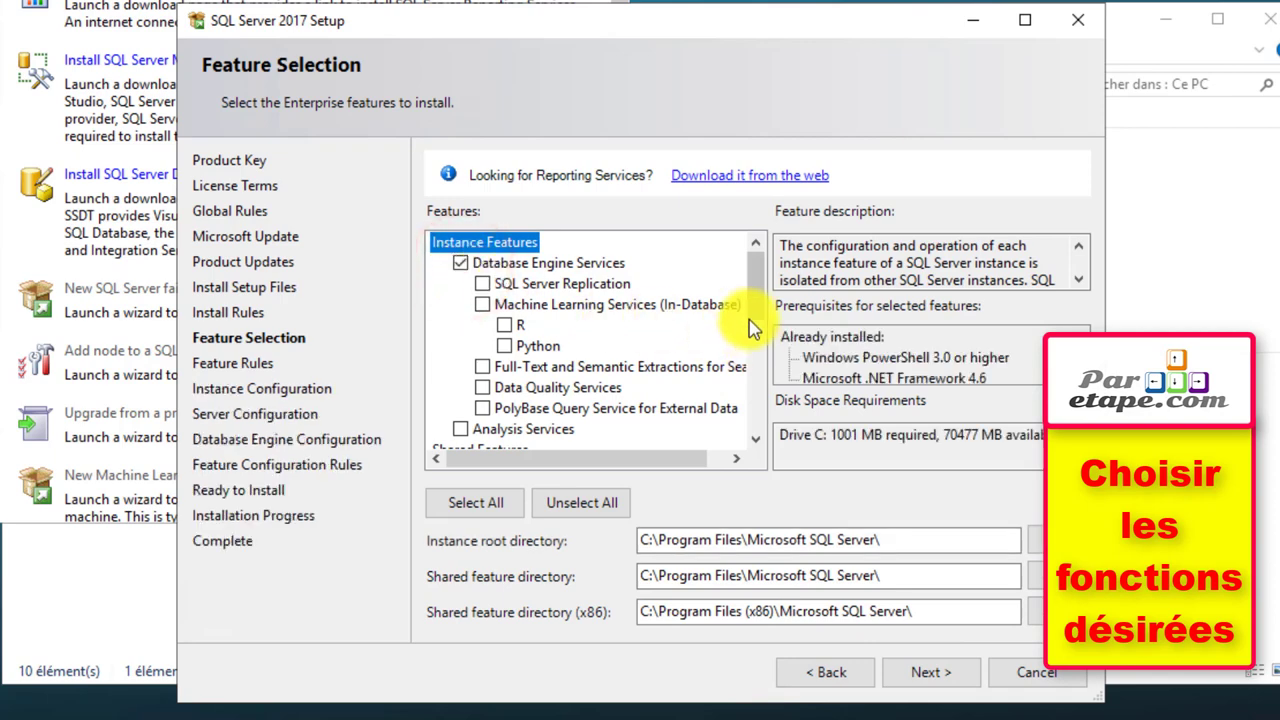
click(953, 678)
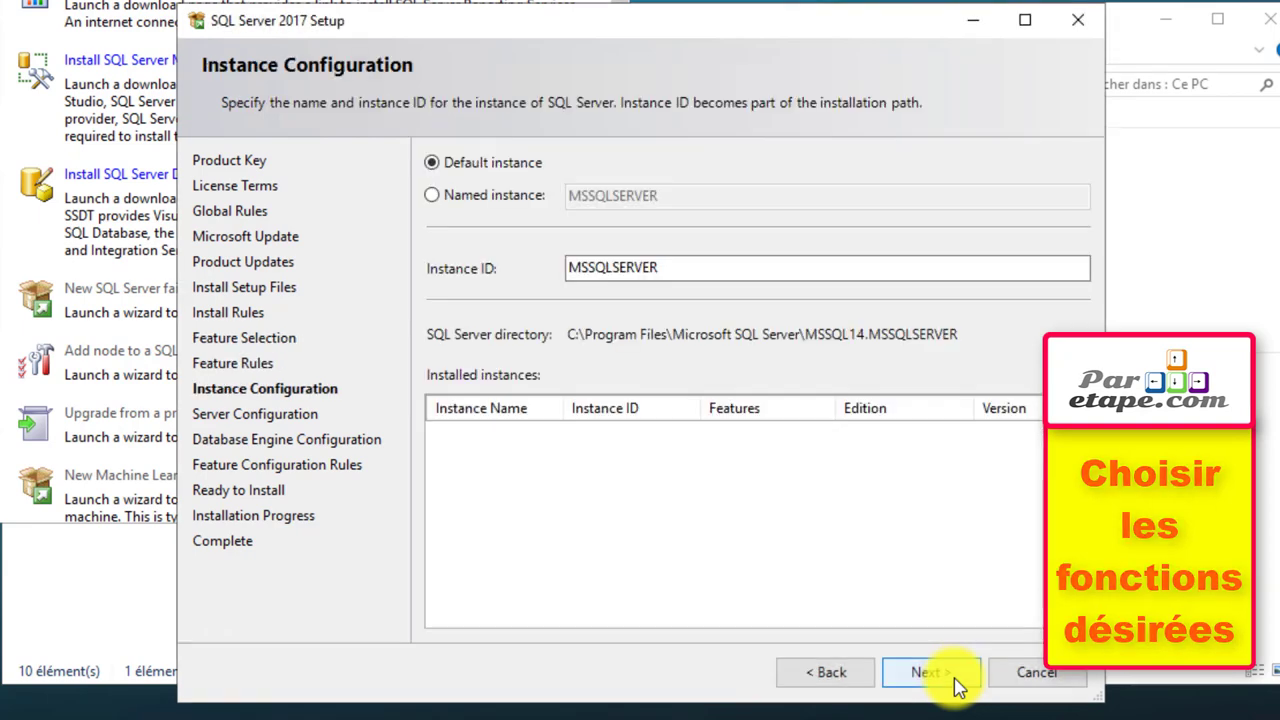
click(945, 675)
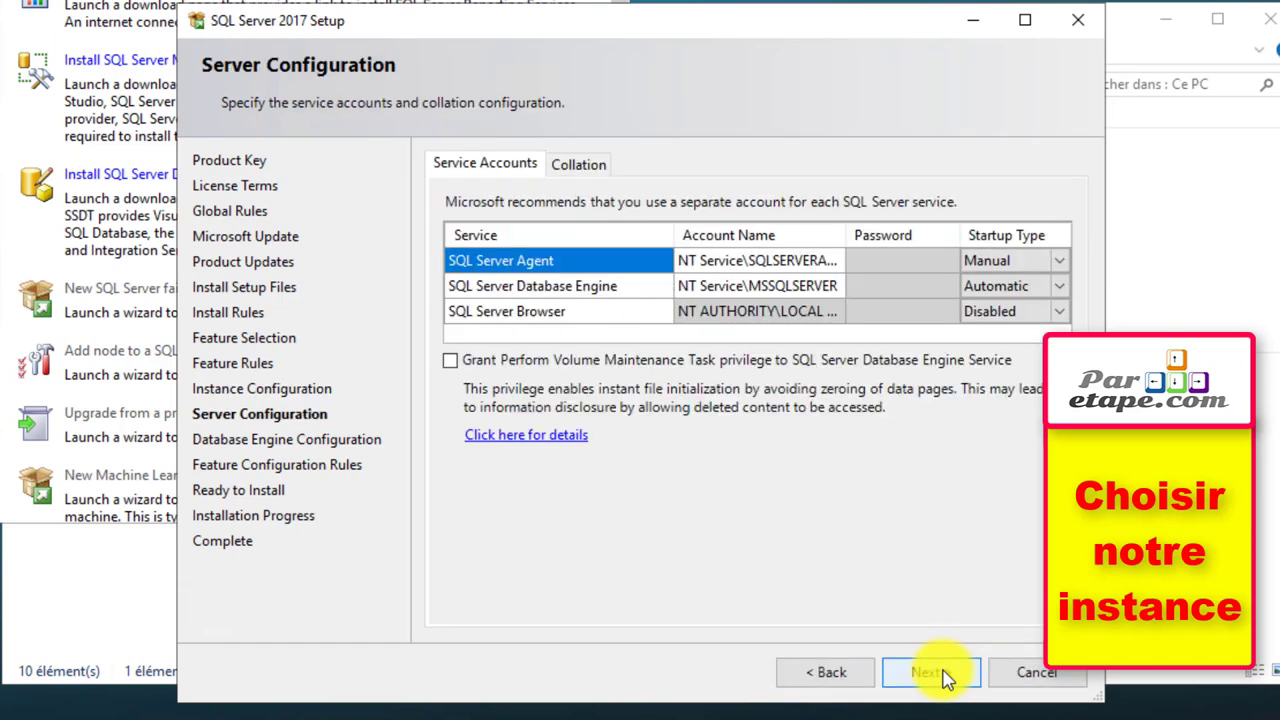
Step: Assign the domain account svc_sql to the SQL Server Agent service by browsing the directory and checking the name
click(836, 262)
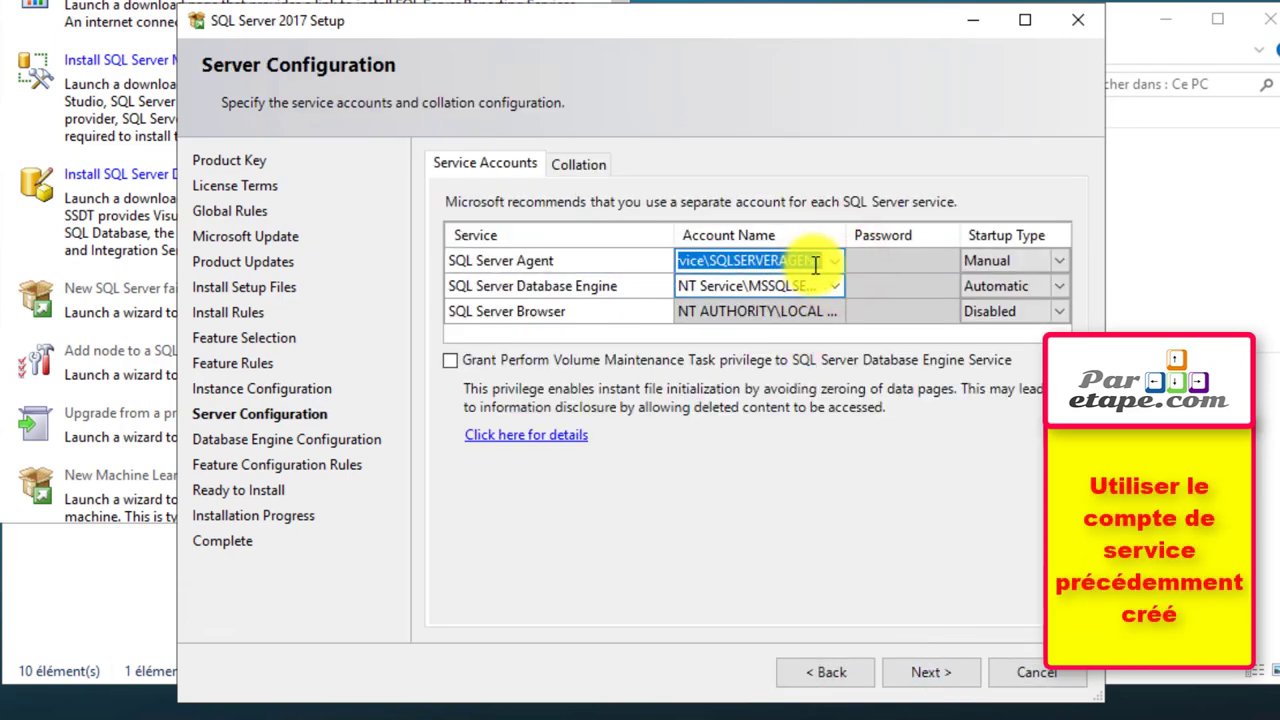
click(834, 260)
click(800, 303)
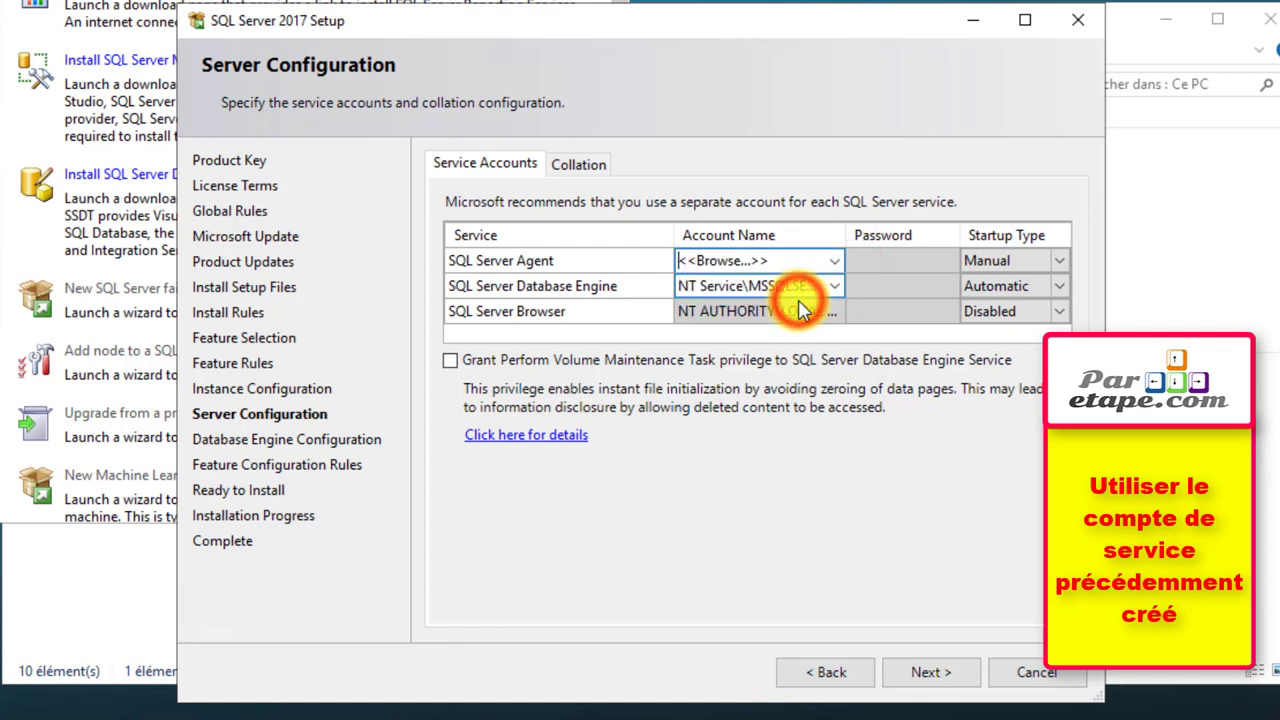
click(515, 262)
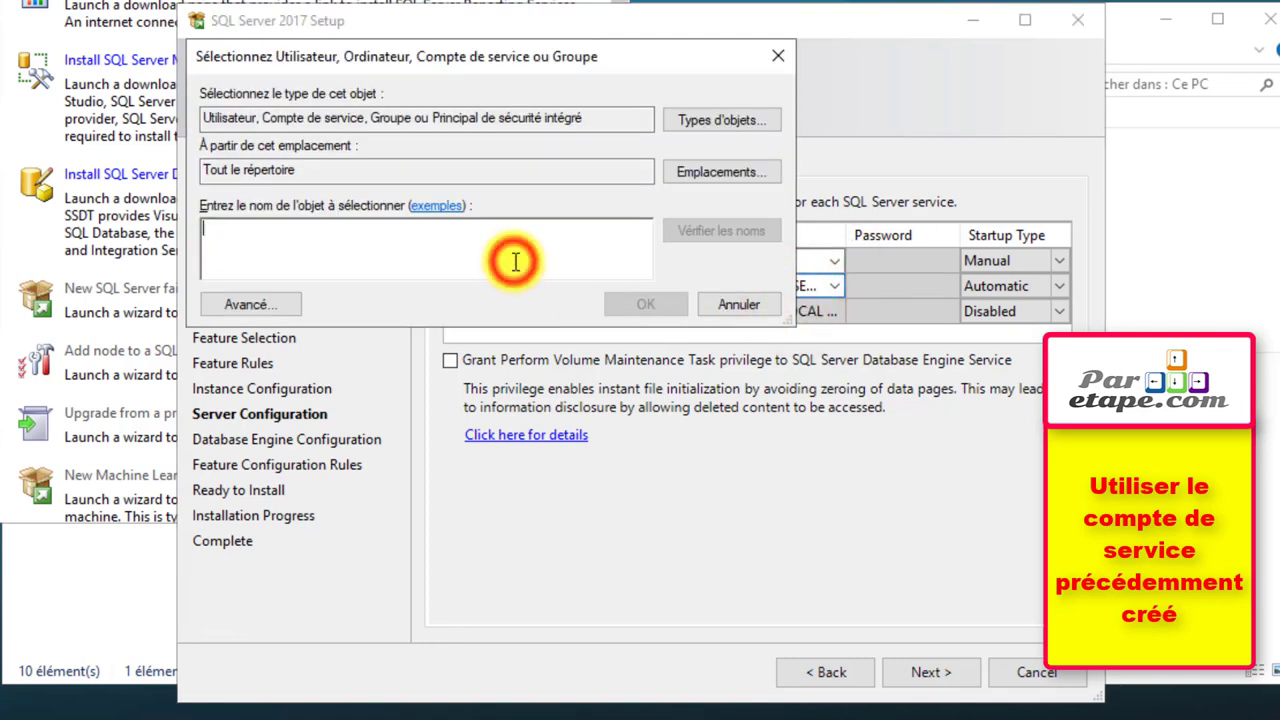
text(svc_sql)
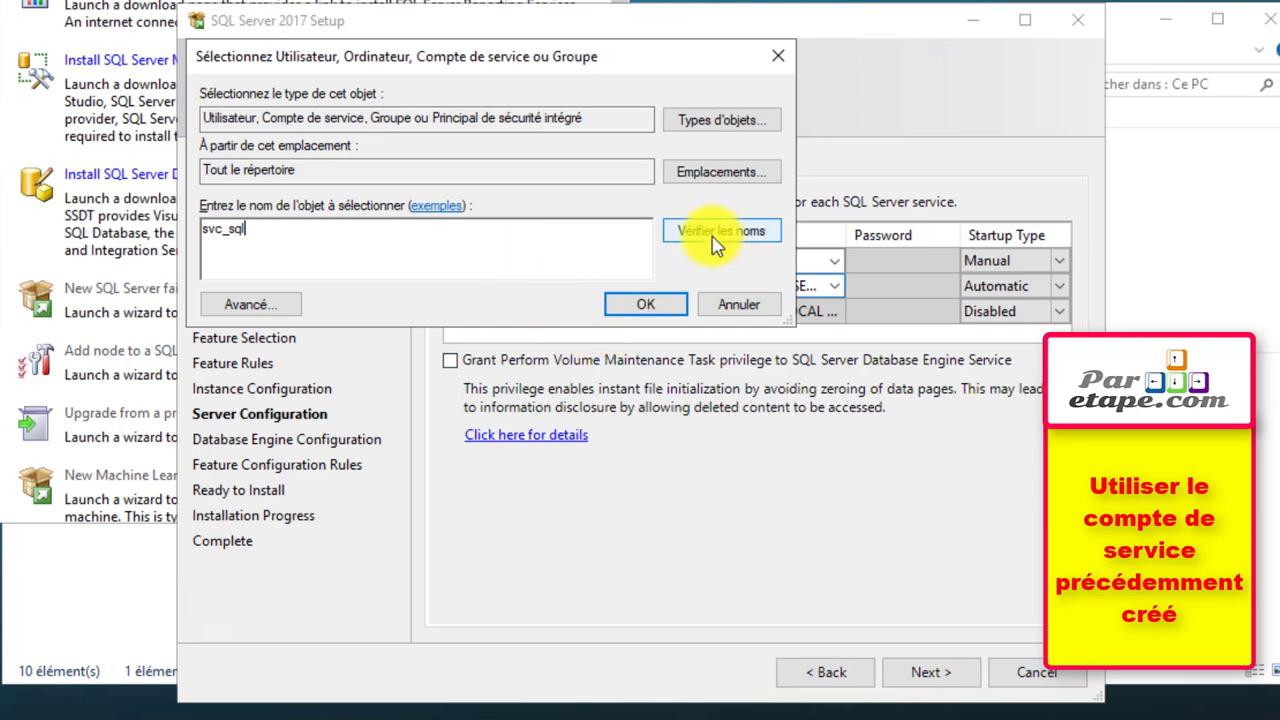
click(716, 238)
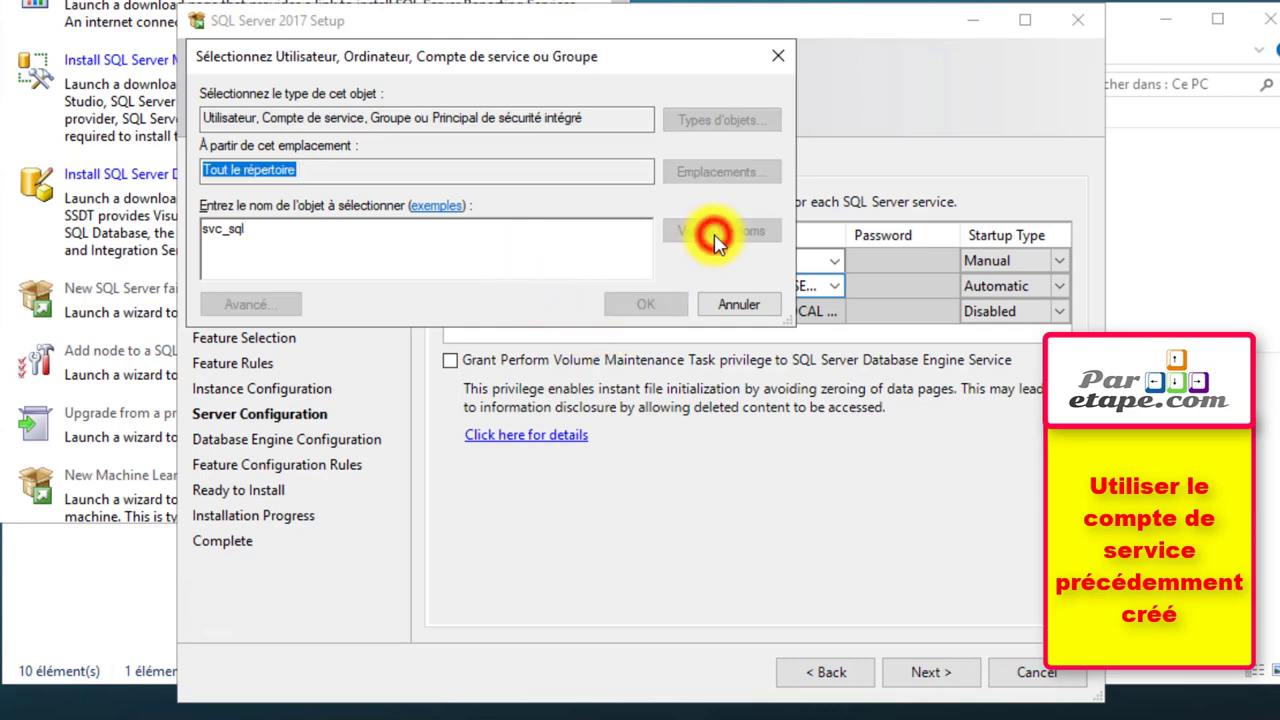
click(622, 303)
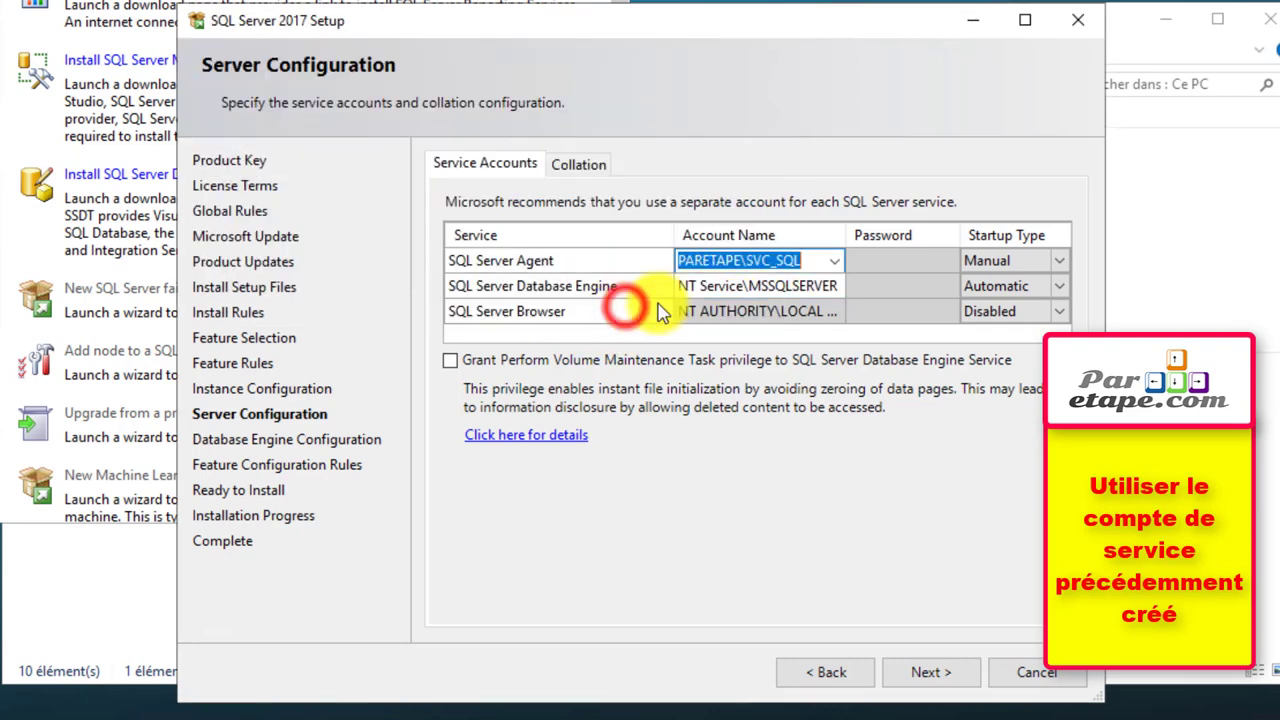
Step: Assign the domain account svc_SQL to the SQL Server Database Engine service by browsing the directory
click(822, 286)
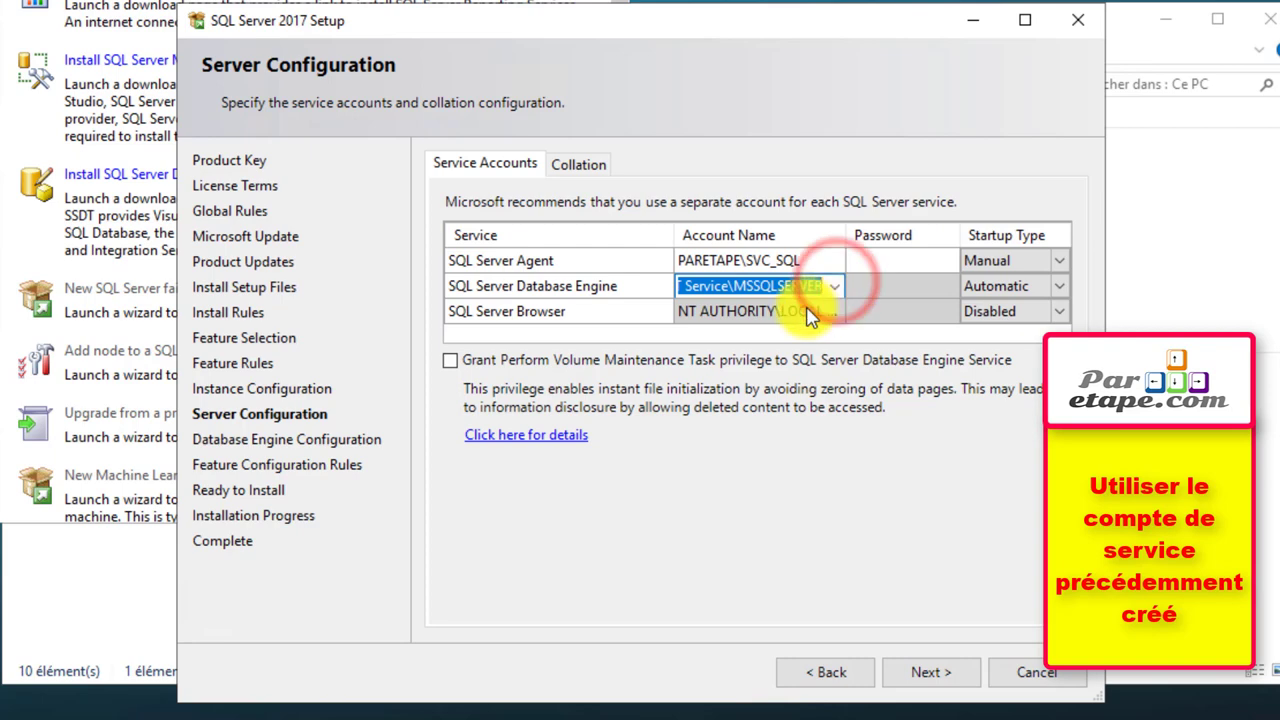
click(830, 288)
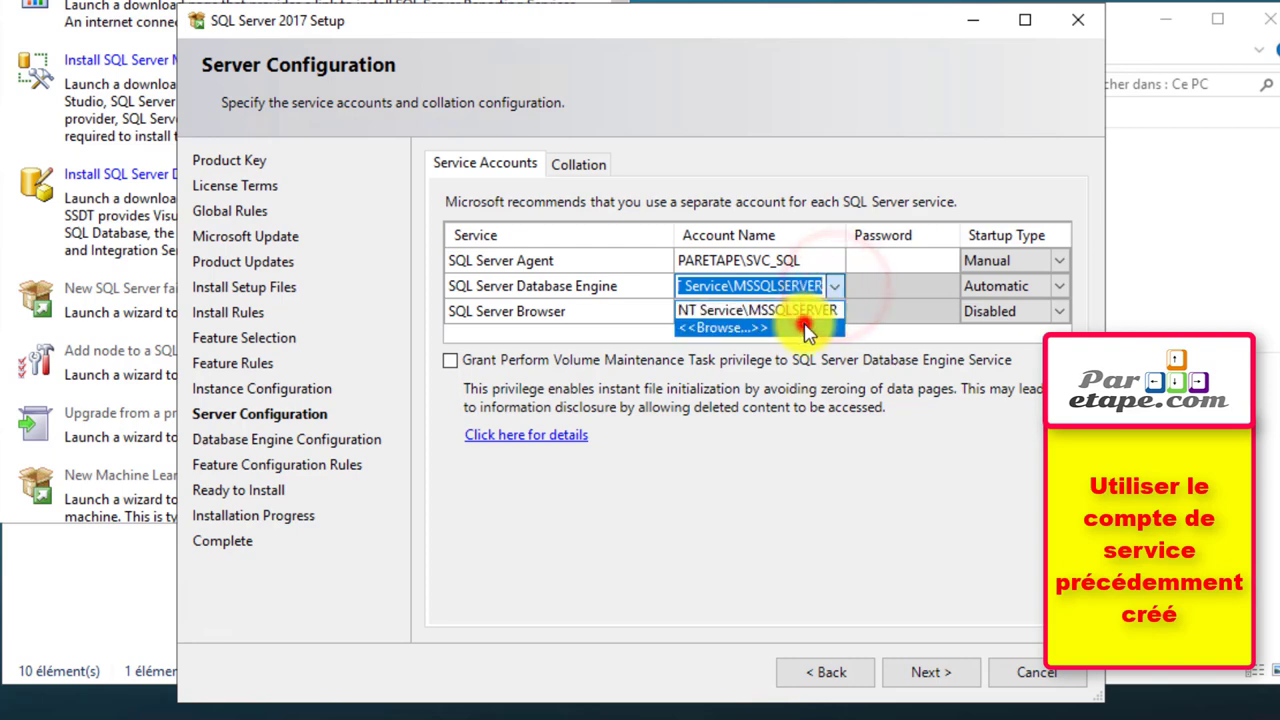
click(810, 321)
click(535, 253)
text(svc_SQL)
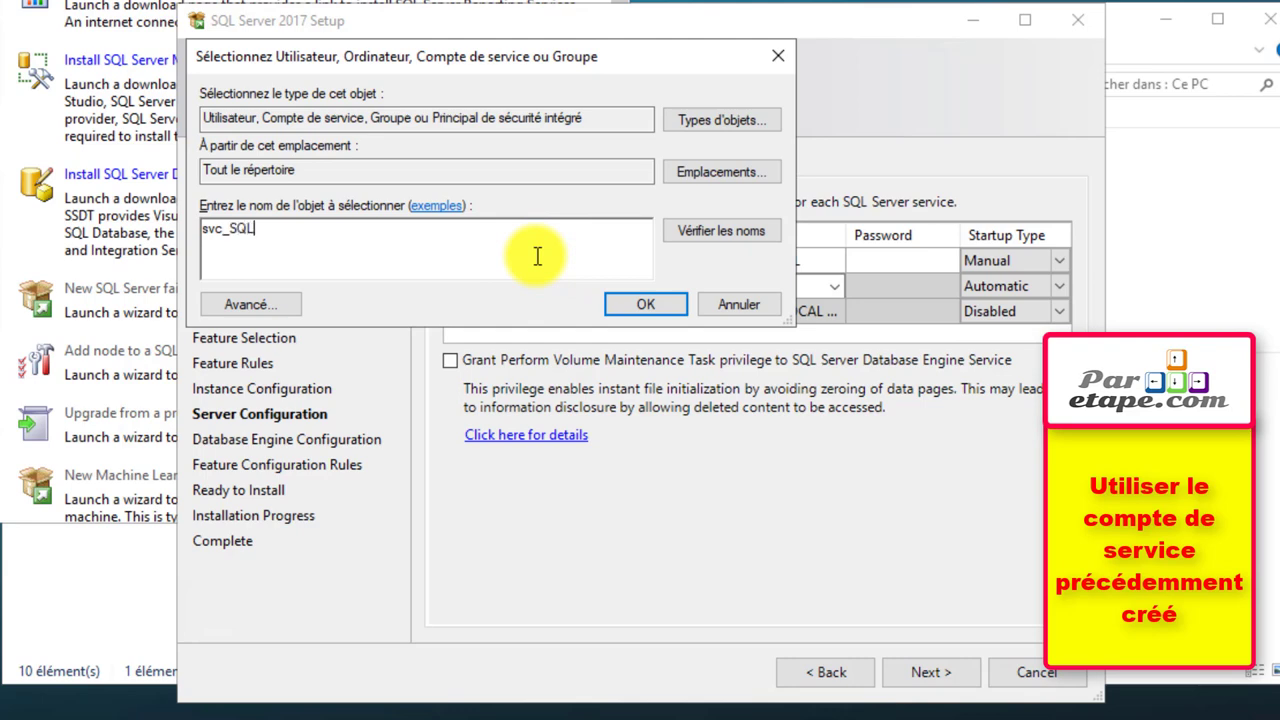
click(645, 304)
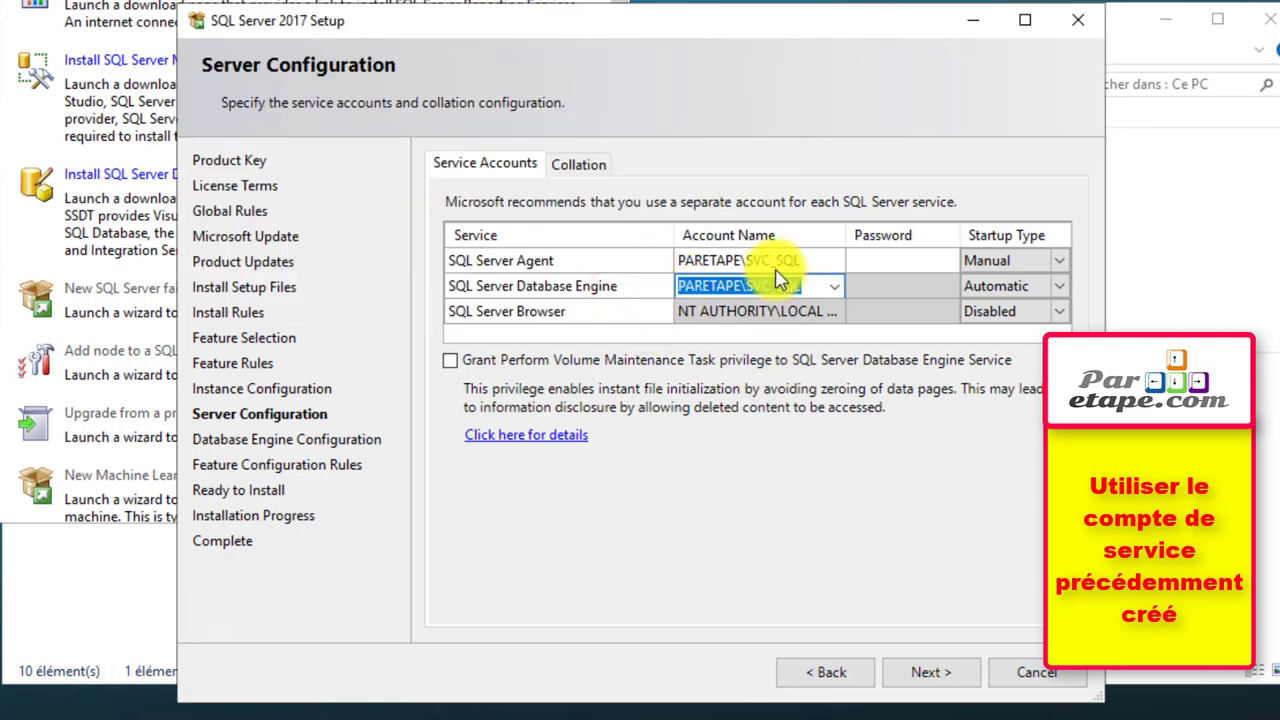
Step: Enter the service account password for SQL Server Agent and Database Engine, and set the Agent's startup type to Automatic
click(910, 264)
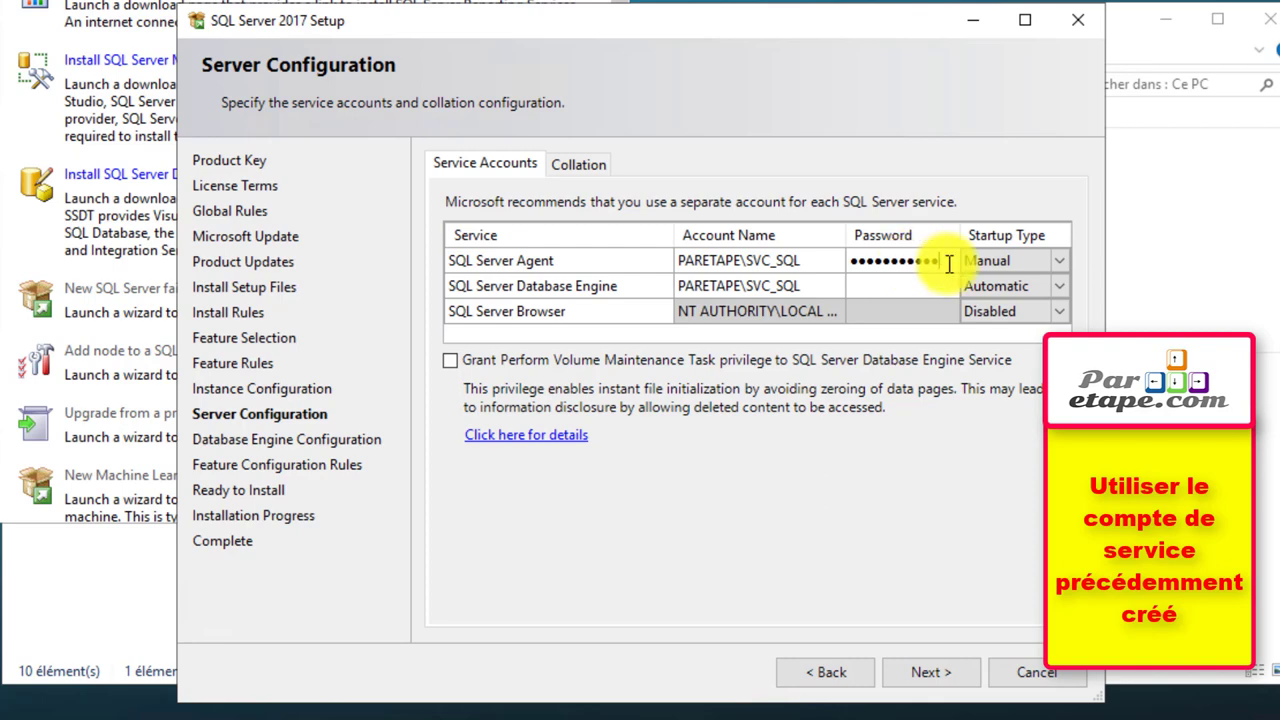
click(1060, 261)
click(1060, 261)
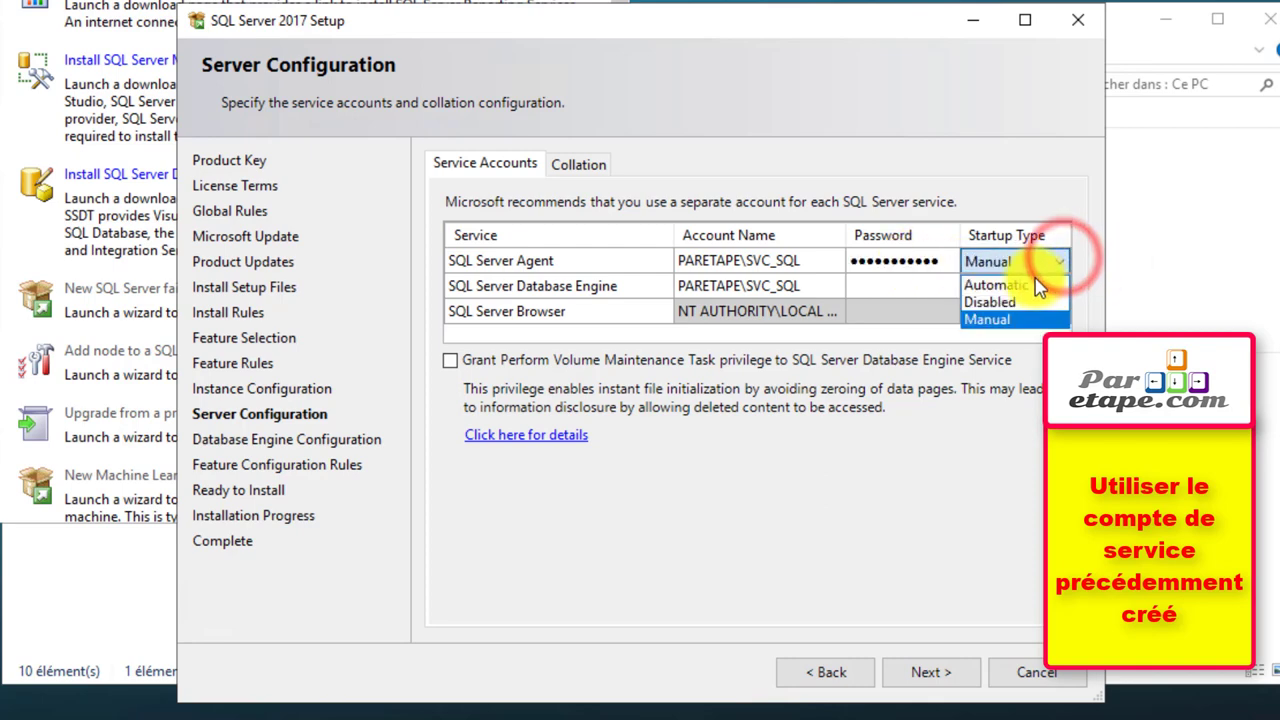
click(1050, 285)
click(921, 289)
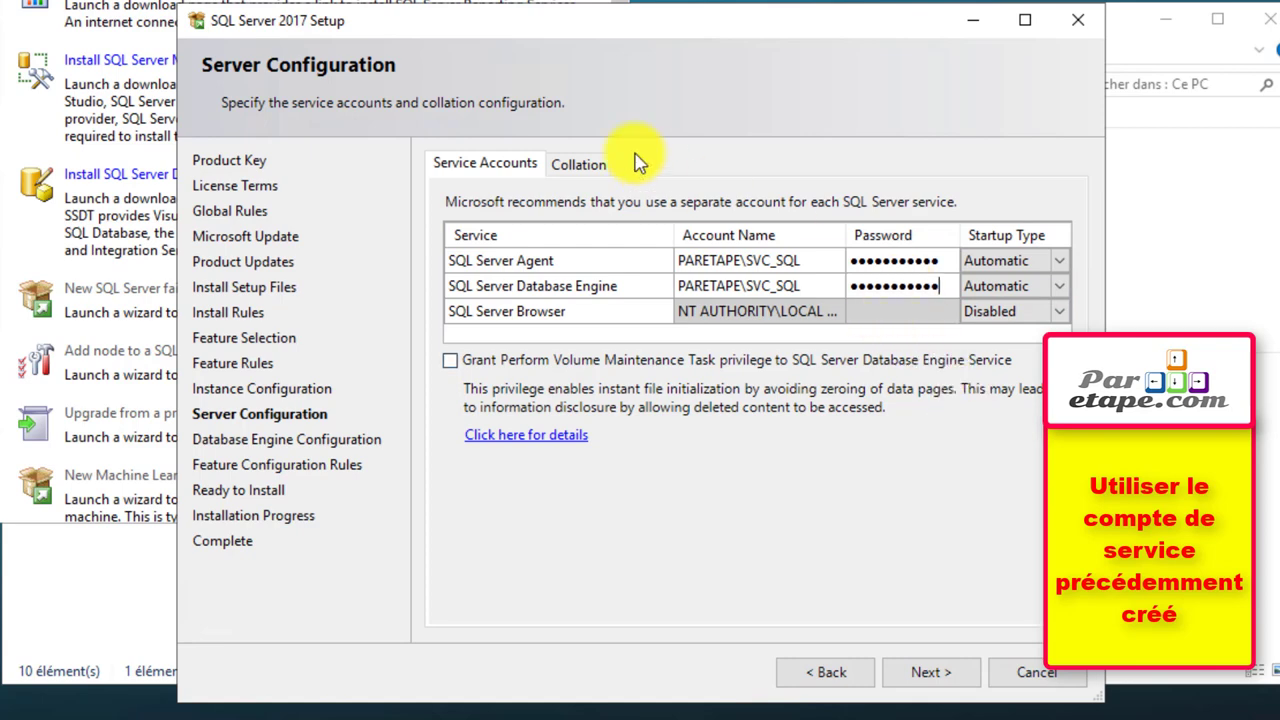
Step: Customize the Database Engine collation to the SQL collation SQL_Latin1_General_CP1_CI_AS
click(573, 163)
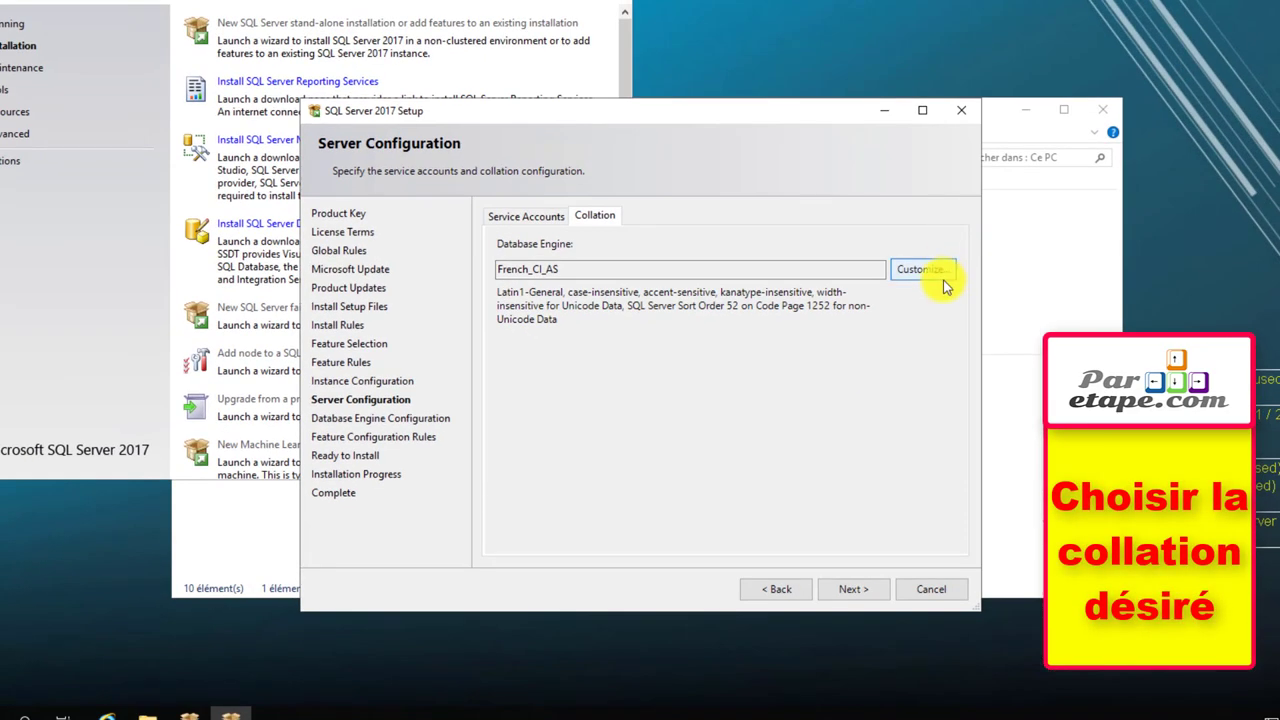
click(944, 272)
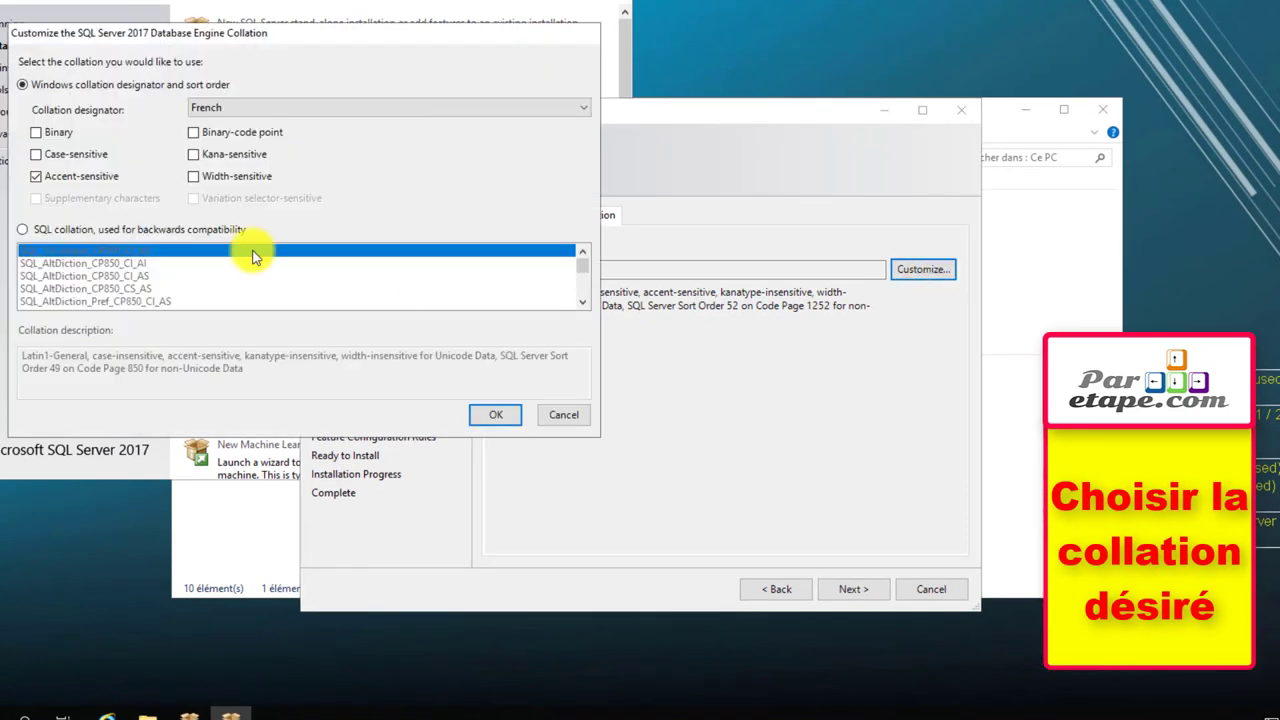
click(23, 231)
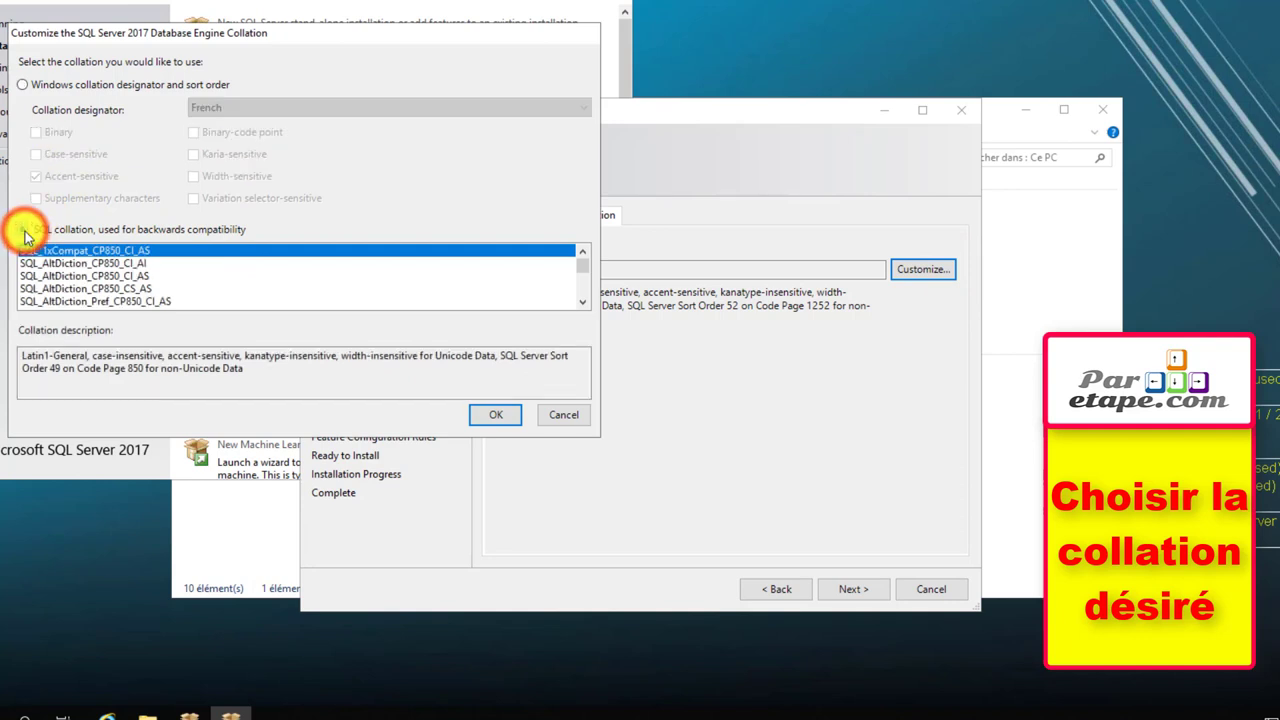
click(588, 291)
click(588, 291)
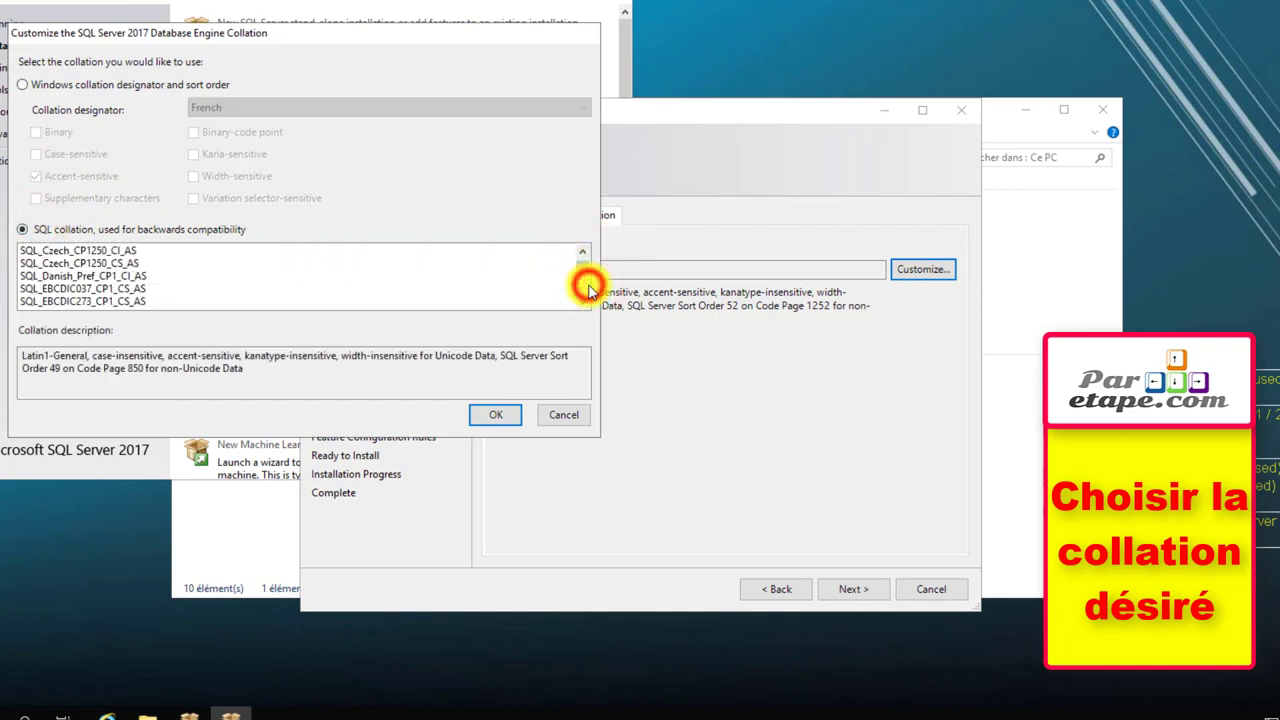
click(585, 305)
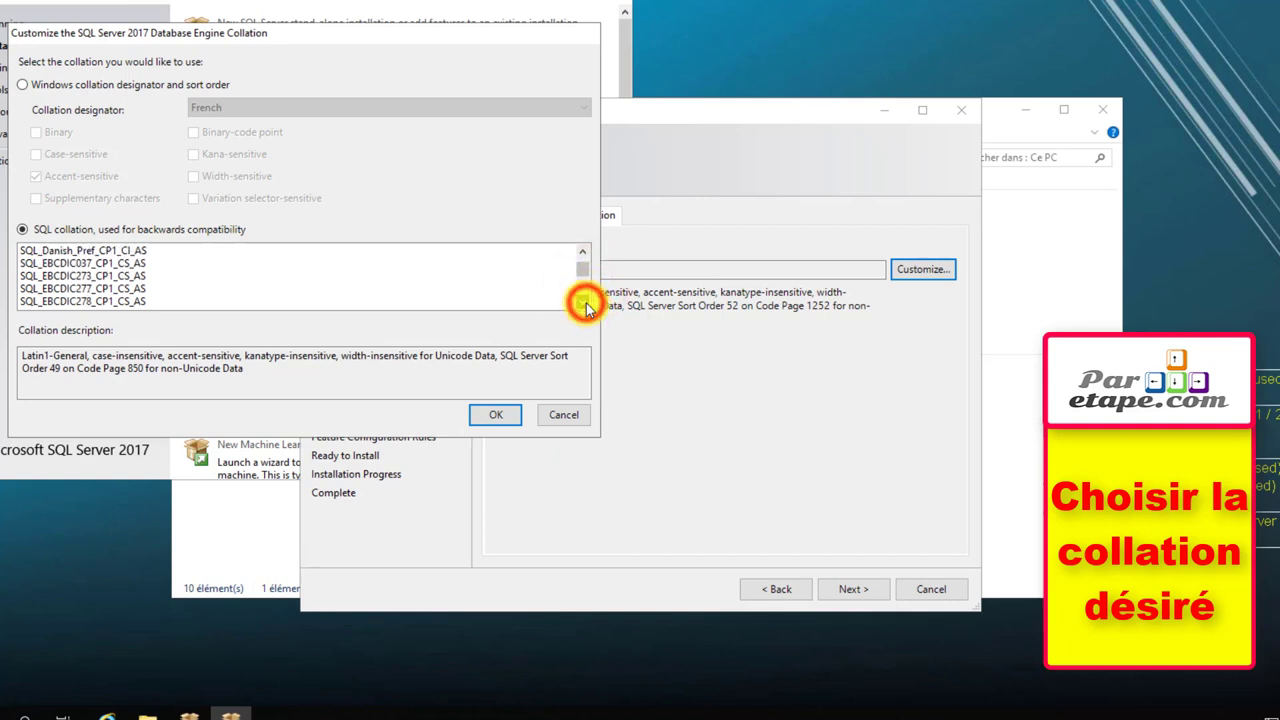
click(585, 305)
click(585, 305)
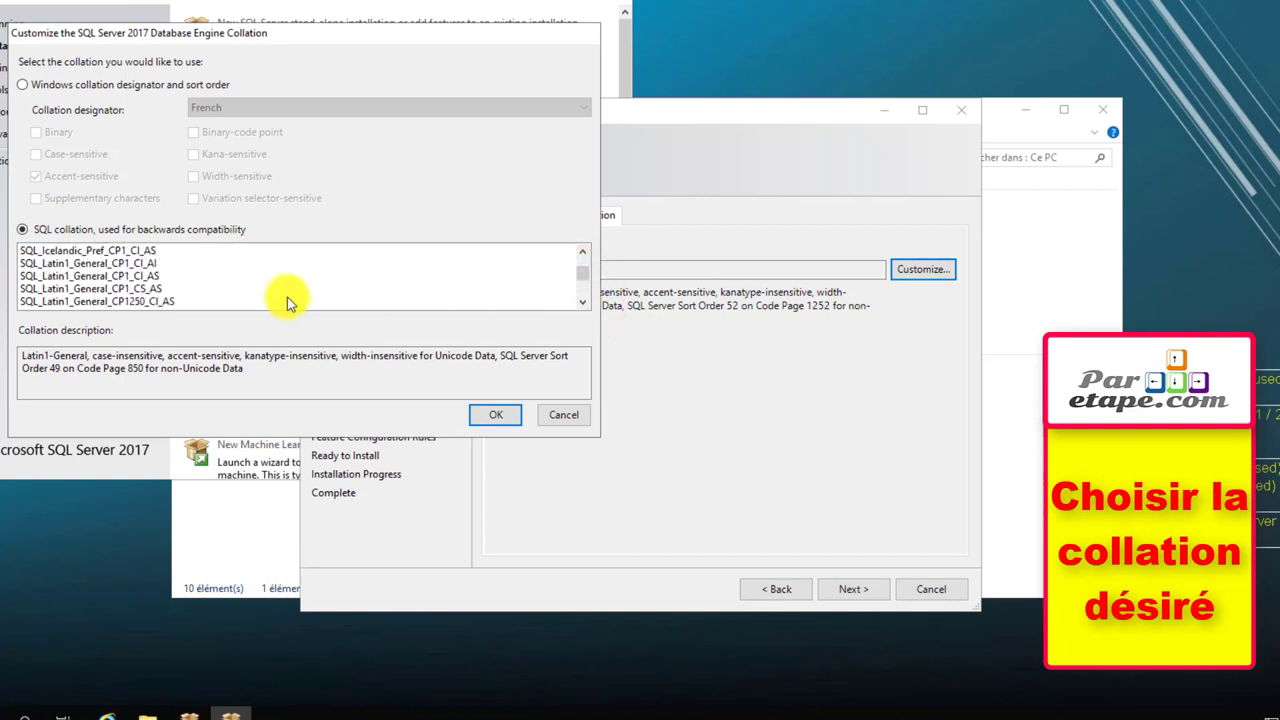
click(163, 276)
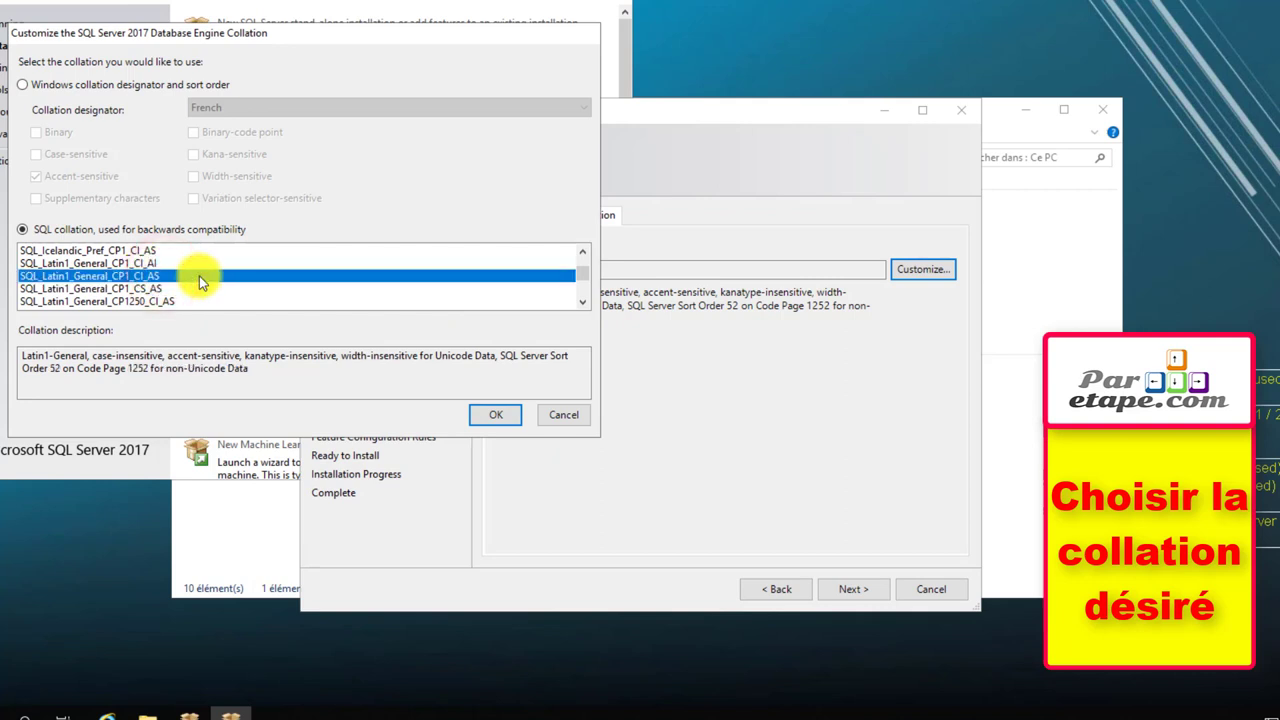
click(494, 416)
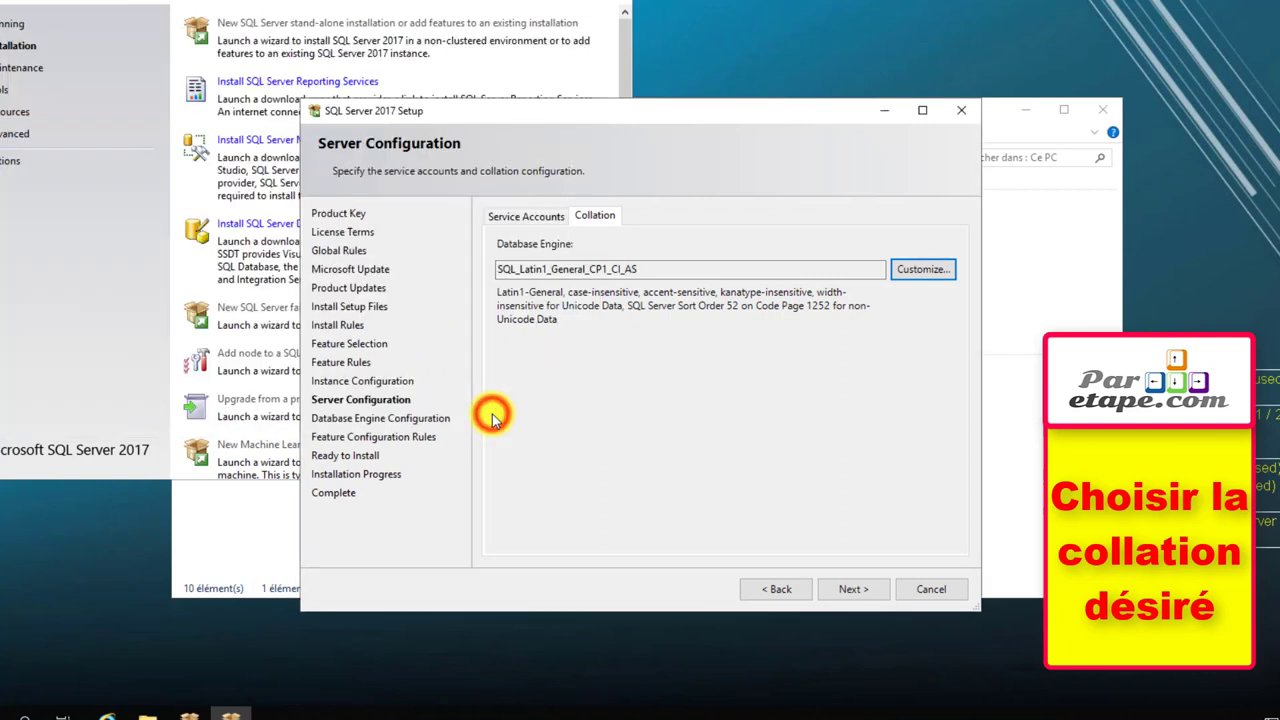
Step: Grant the Perform Volume Maintenance Task privilege to the Database Engine service and add the current user as a SQL Server administrator
click(545, 217)
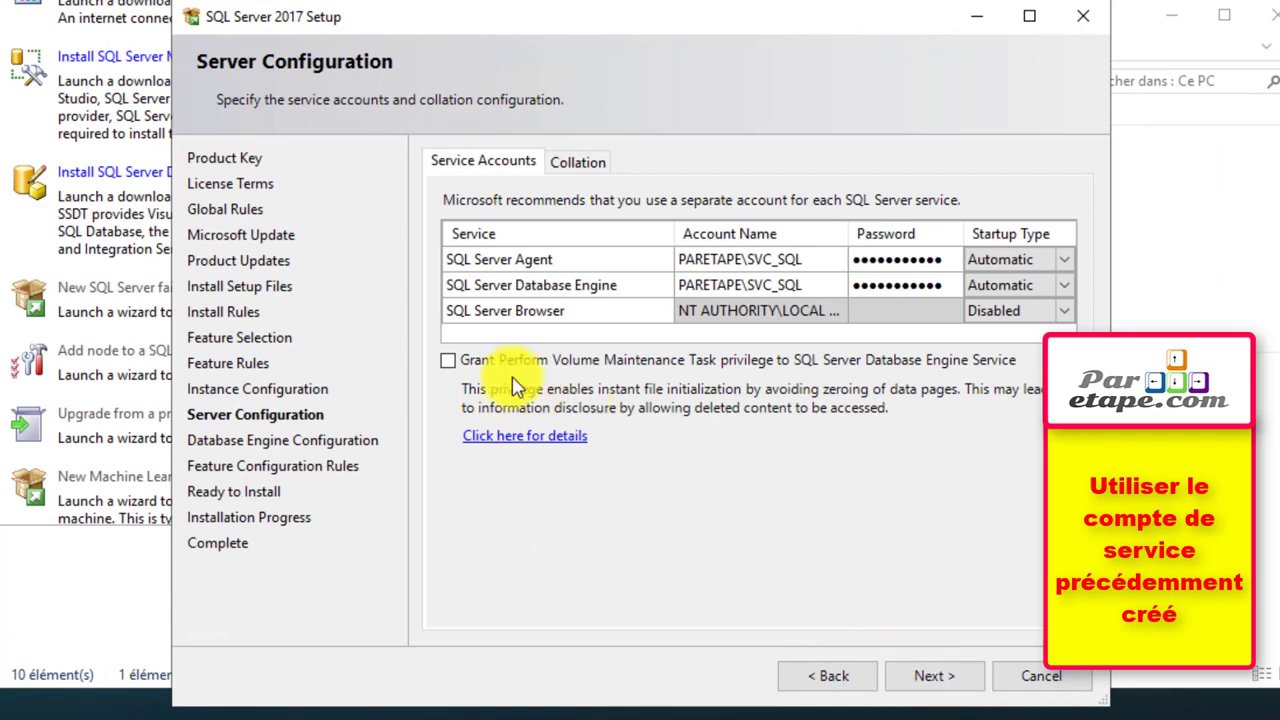
click(449, 362)
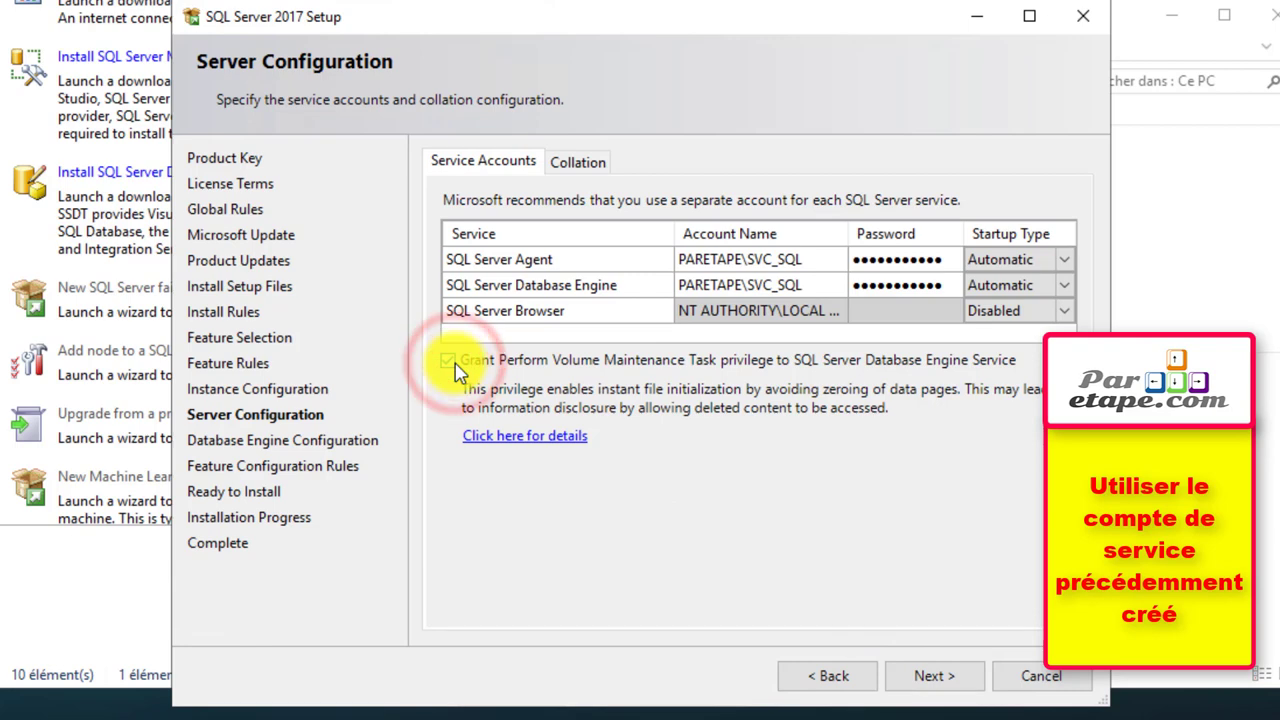
click(932, 679)
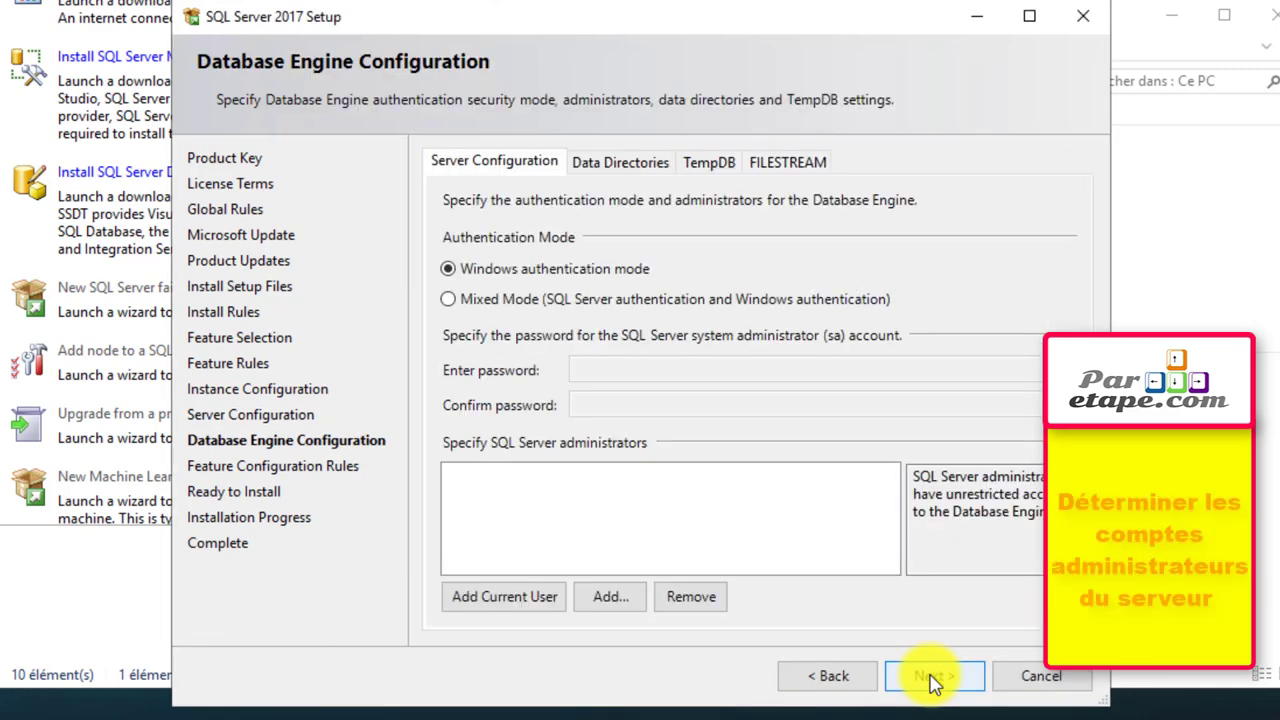
click(503, 597)
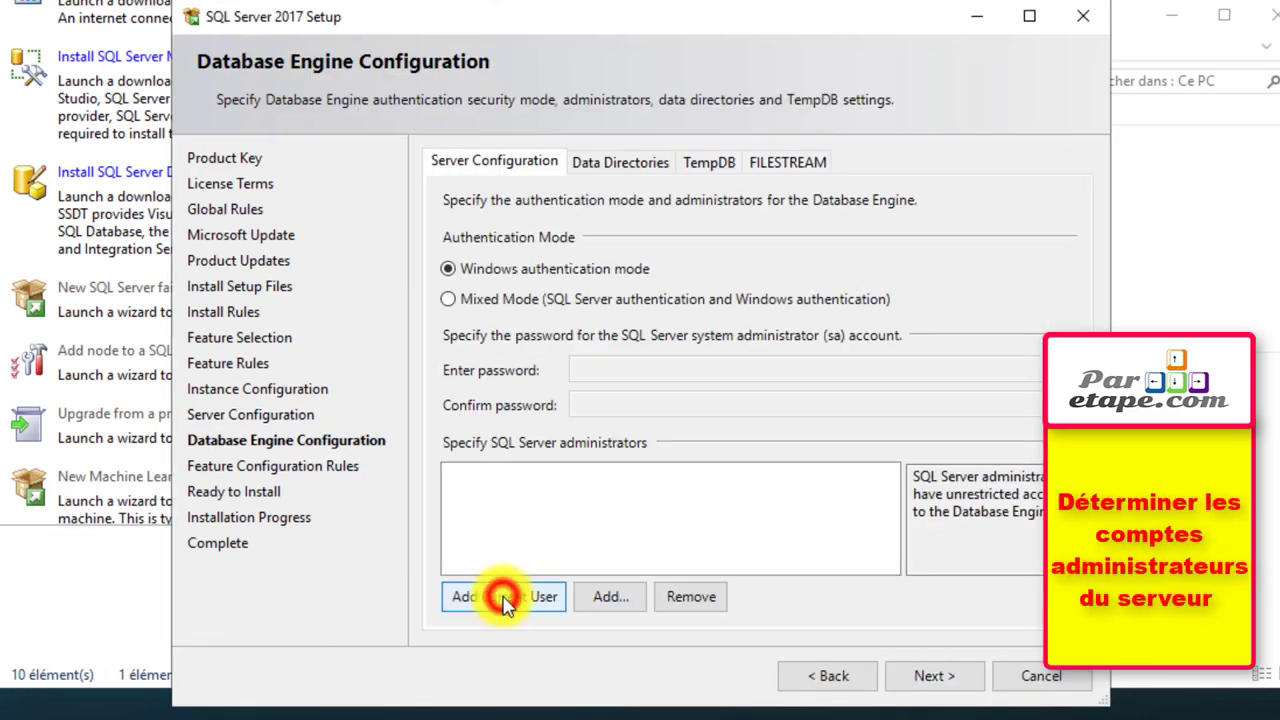
Step: Create a folder named SQL on the Data (D:) drive and set it as the data root directory
click(626, 160)
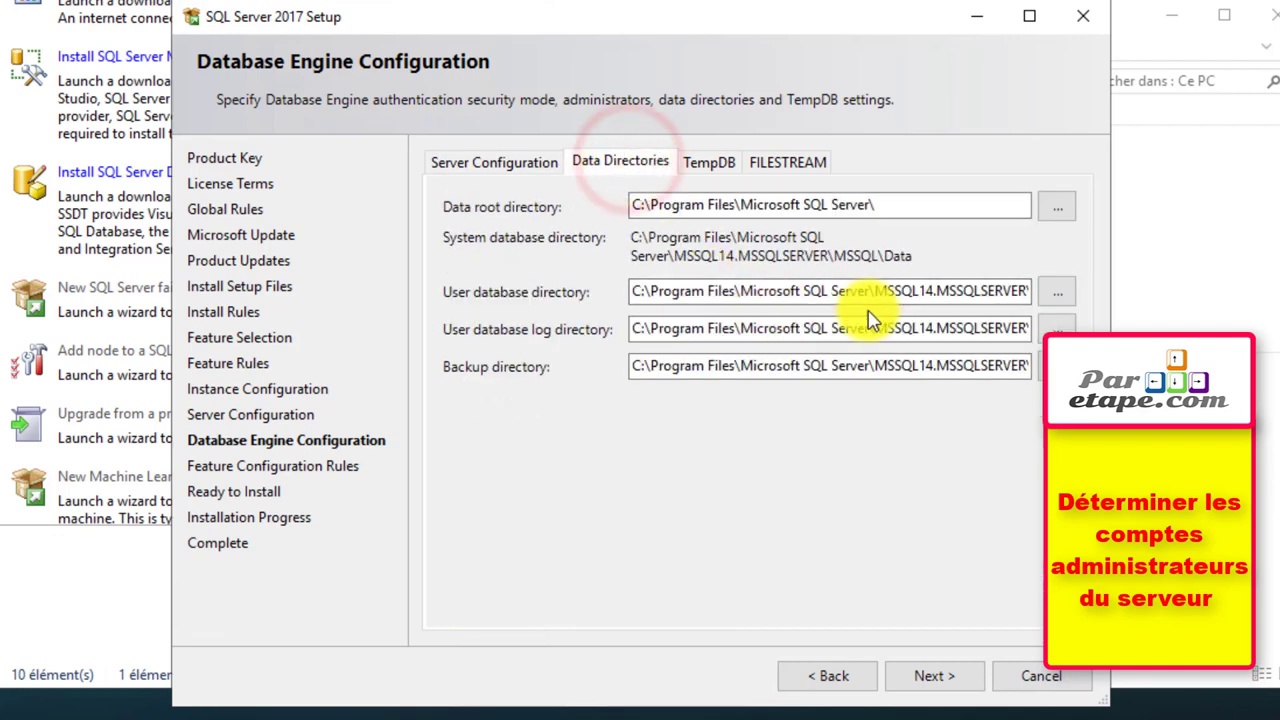
click(1062, 210)
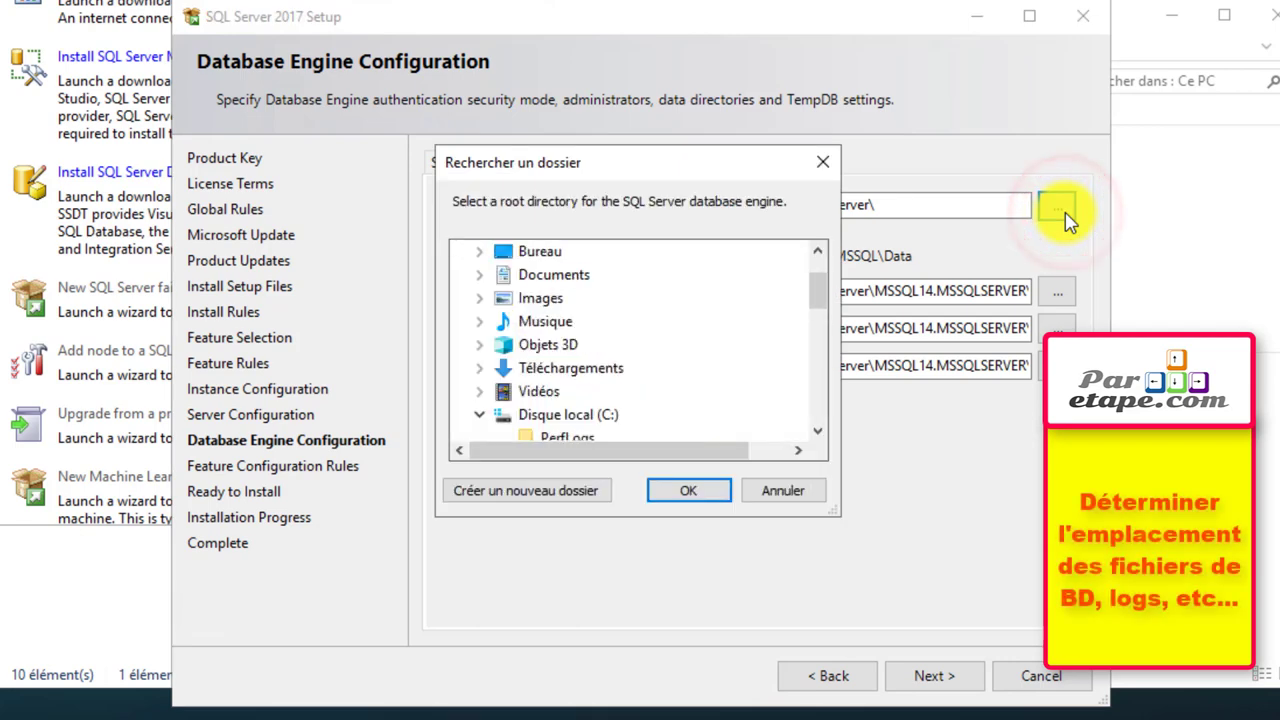
click(480, 416)
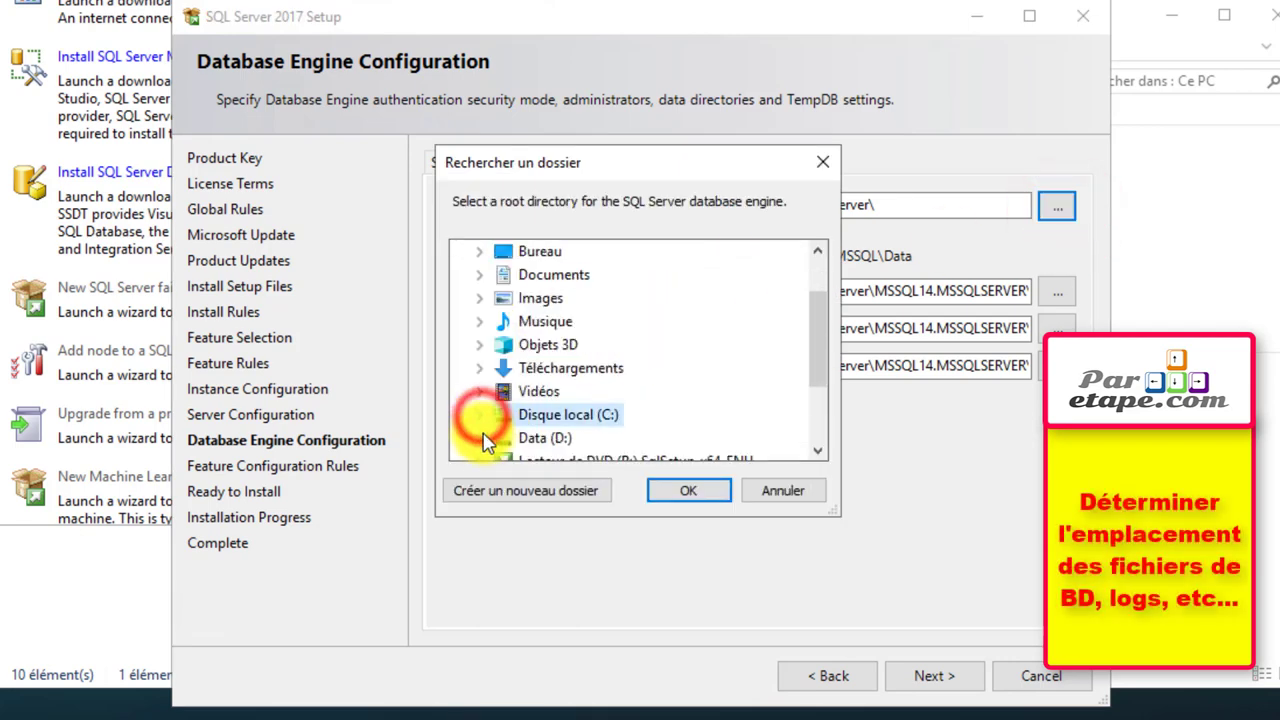
click(508, 444)
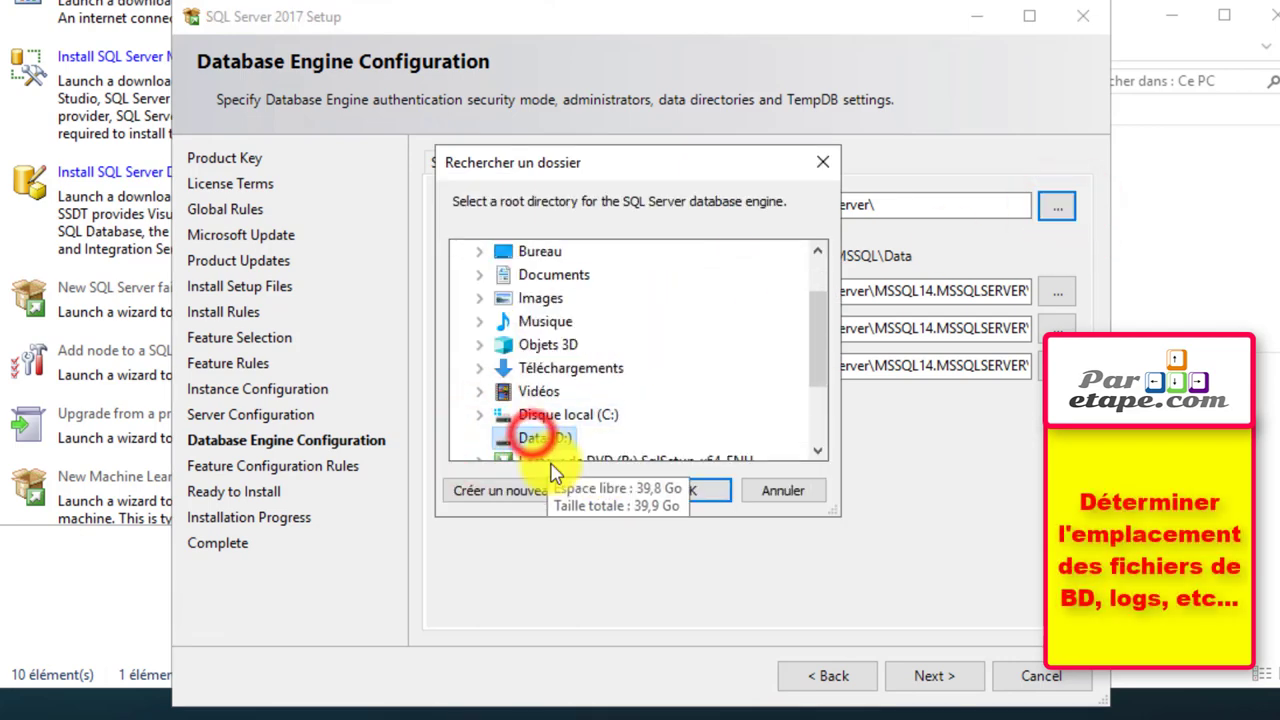
click(566, 497)
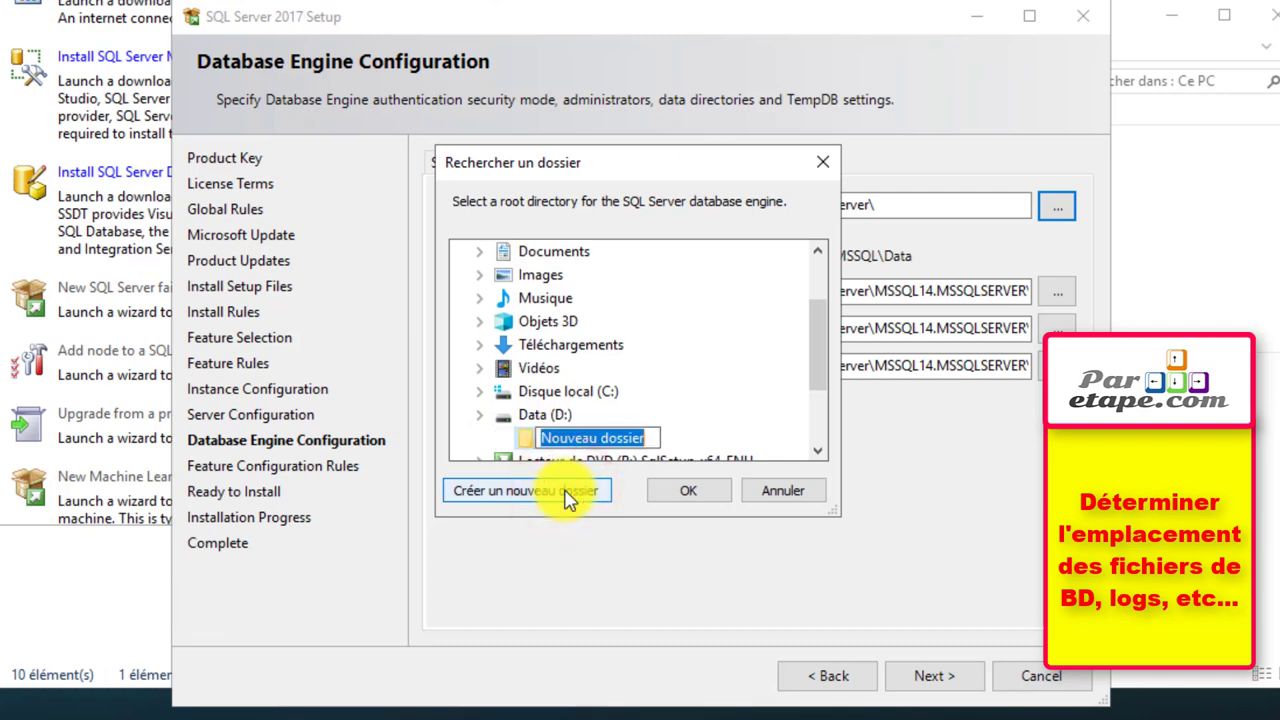
text(M)
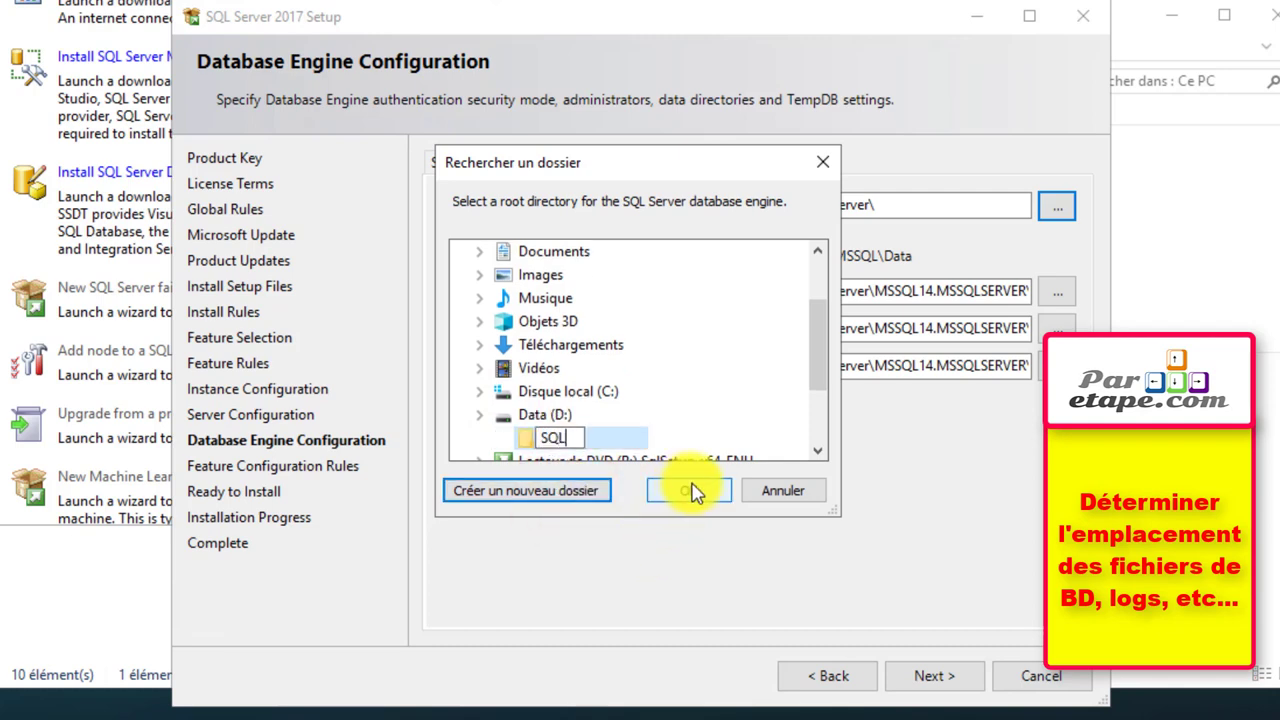
click(638, 440)
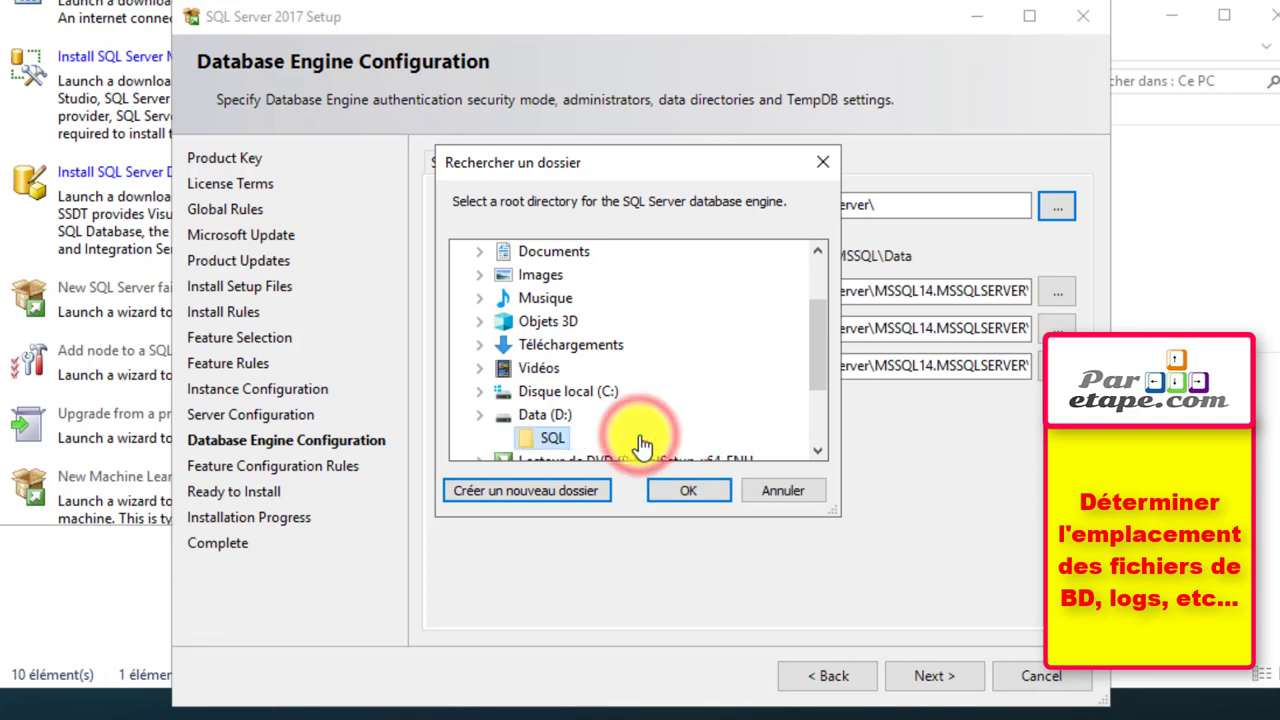
click(687, 499)
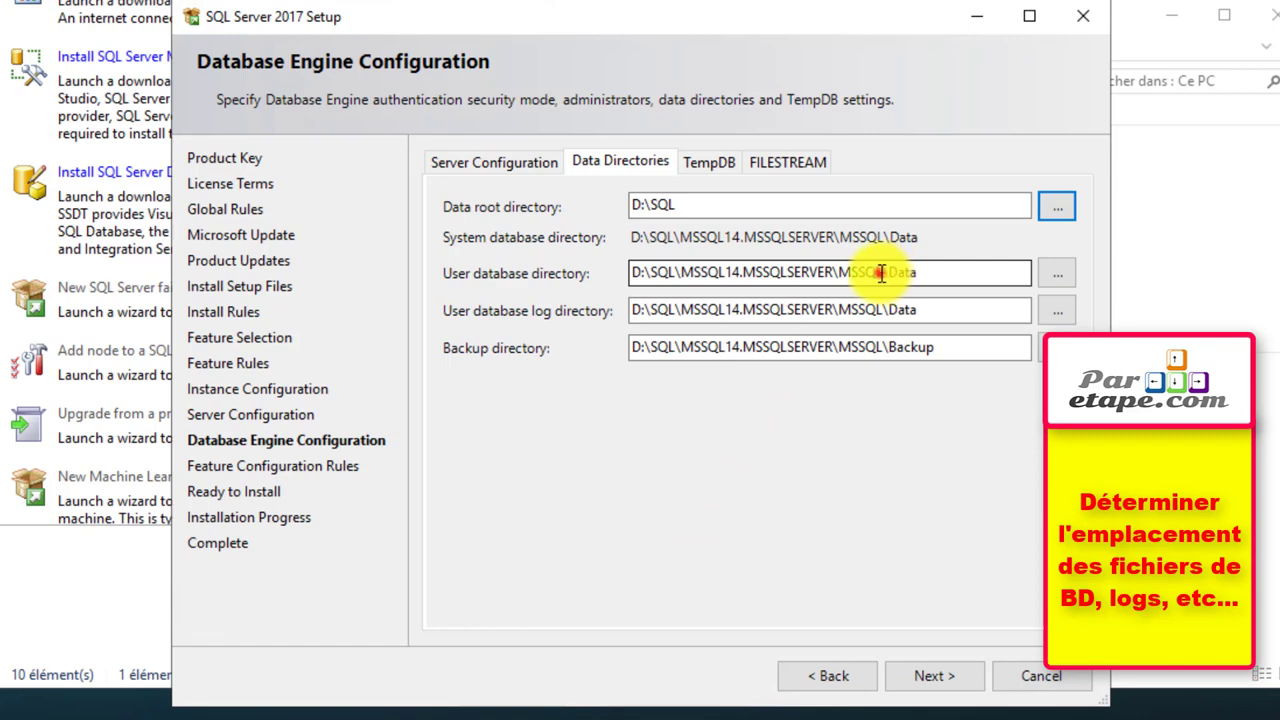
Step: Shorten the user database and log directories to D:\SQL\Data and the backup directory to D:\SQL\Backup
drag(881, 272, 684, 265)
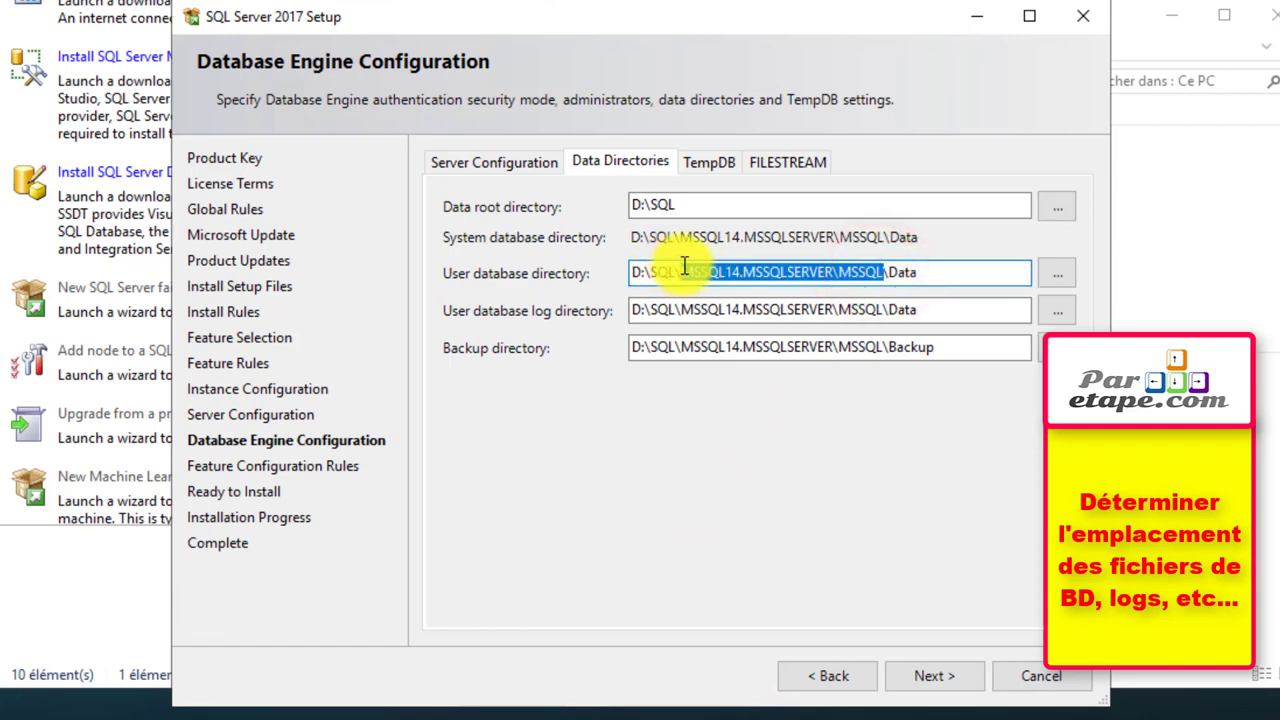
key(BackSpace)
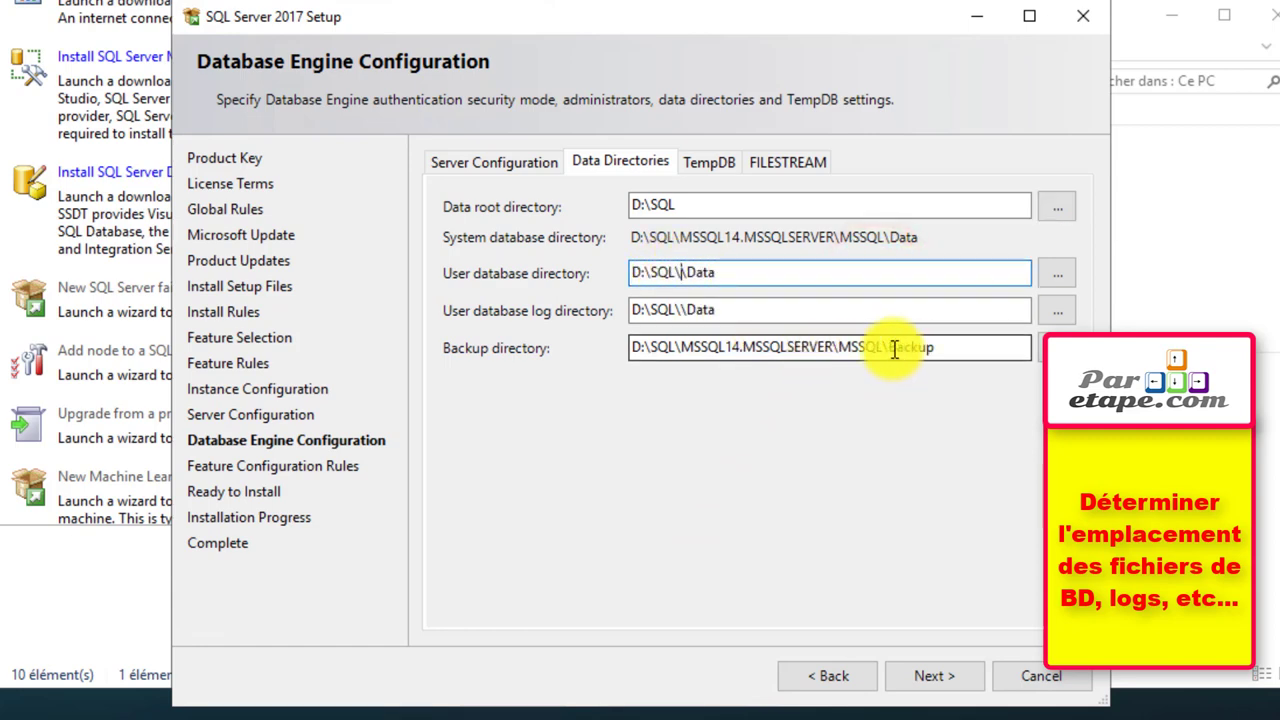
drag(887, 347, 693, 345)
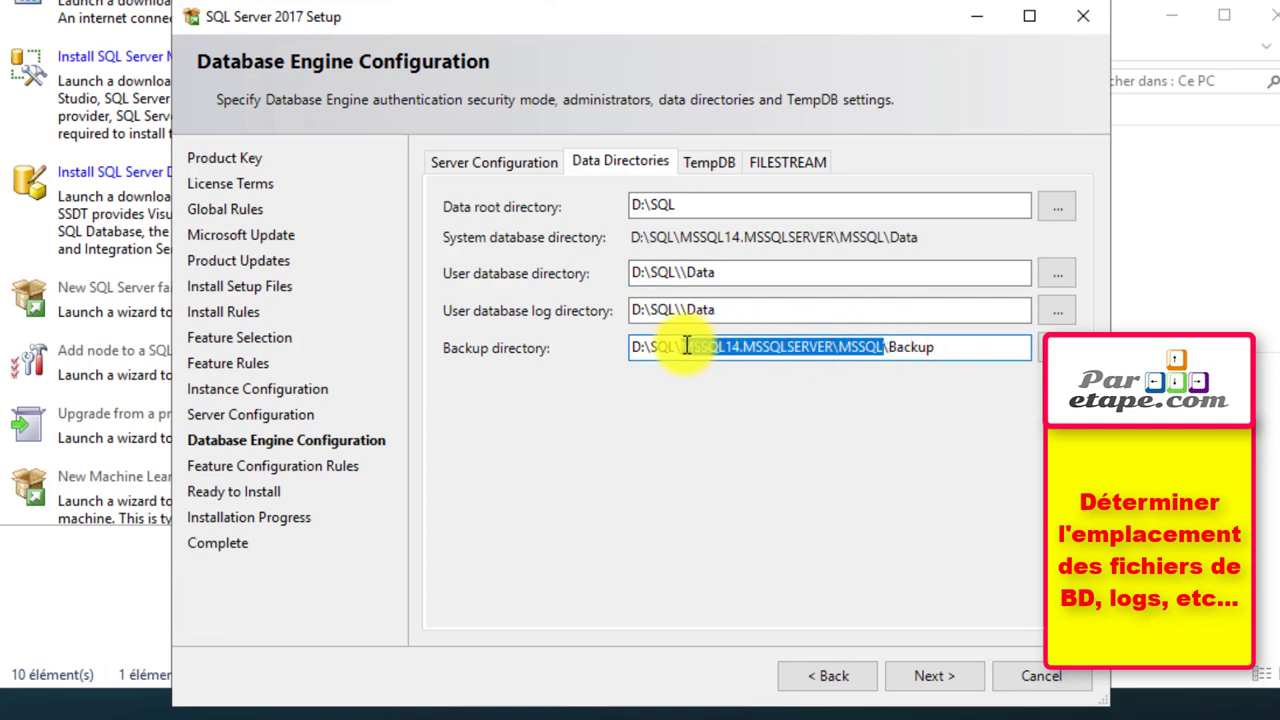
key(BackSpace)
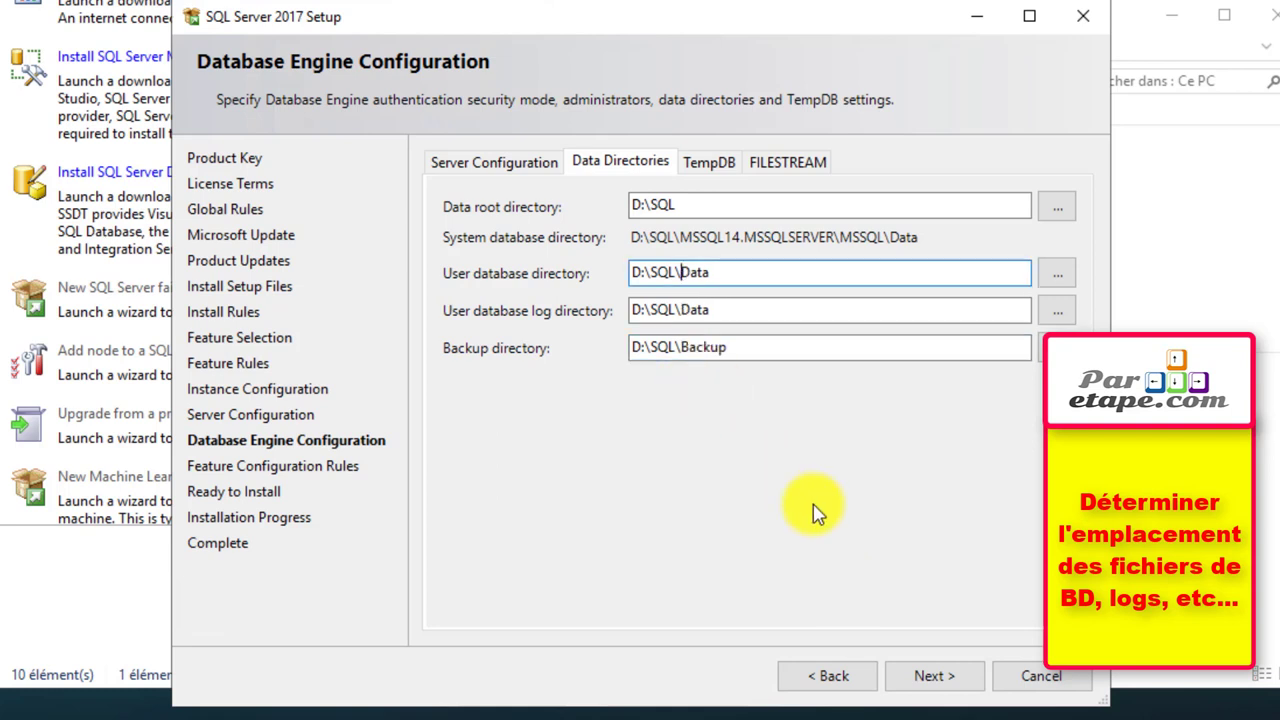
Step: Accept the Database Engine configuration, run the SQL Server 2017 installation, and close the setup wizard once it completes
click(958, 677)
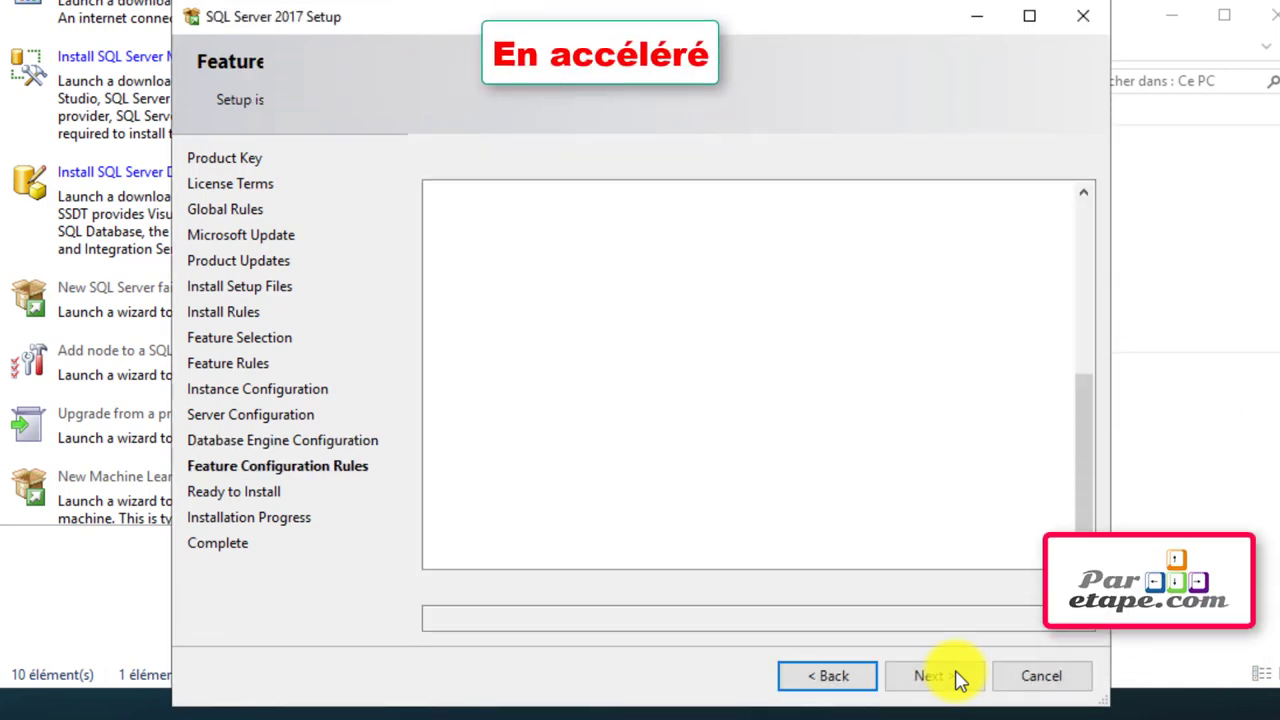
click(957, 678)
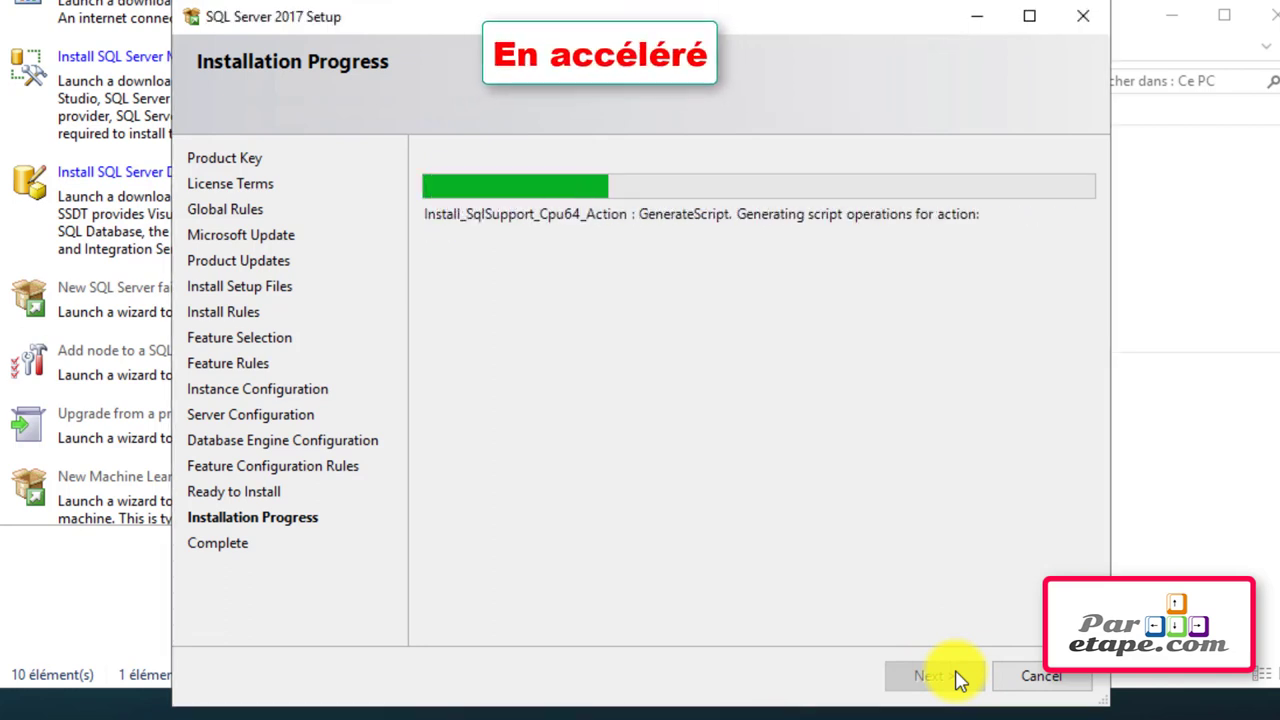
click(760, 652)
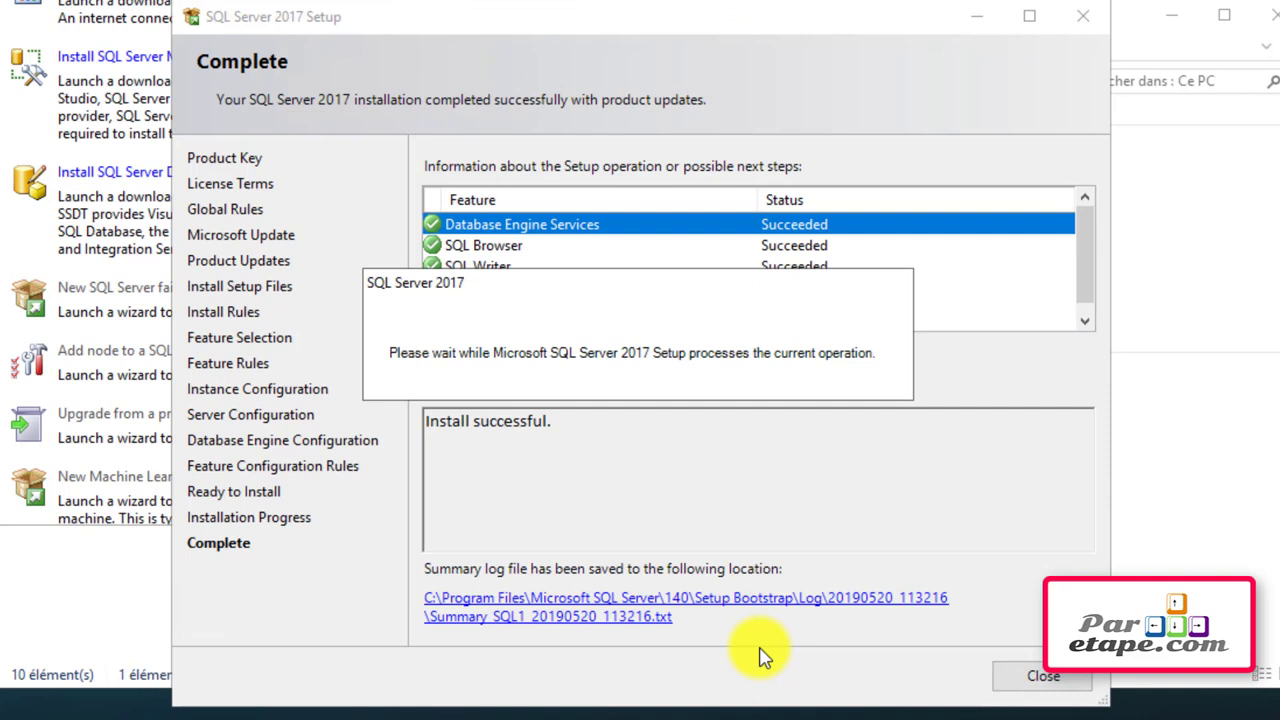
click(1063, 677)
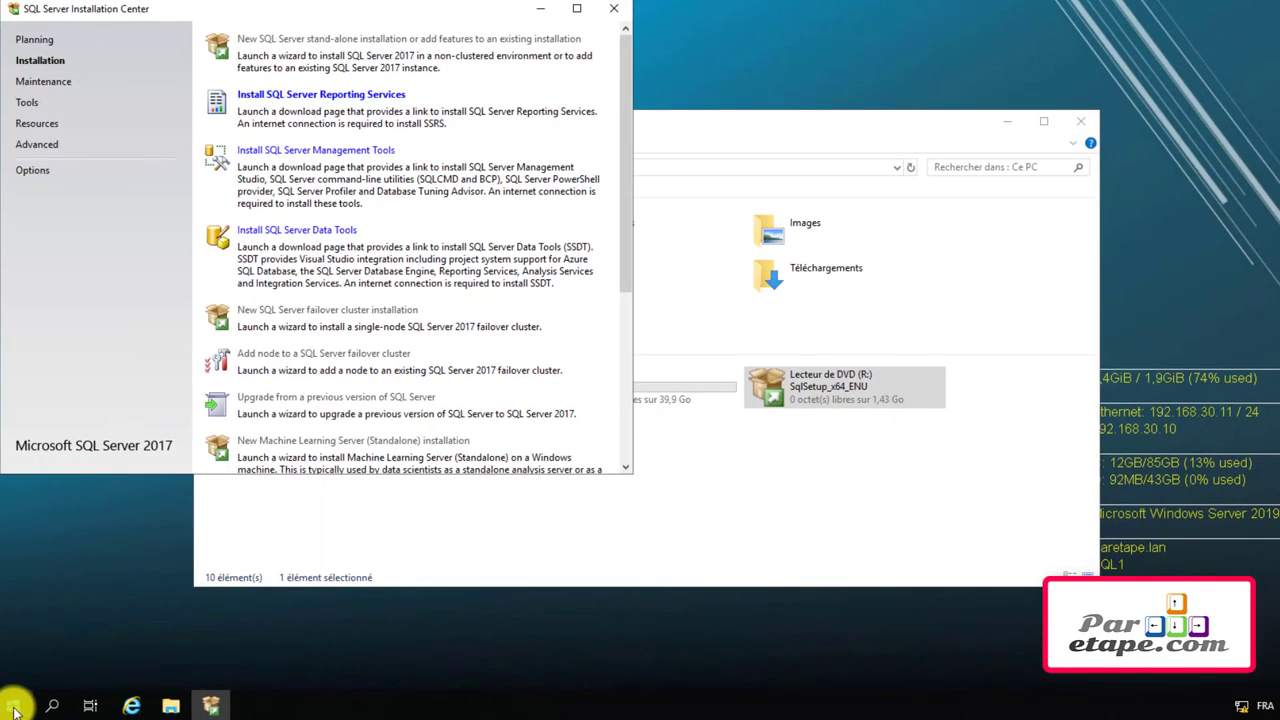
Step: Open Windows PowerShell and close the SQL Server Installation Center and File Explorer windows
click(14, 706)
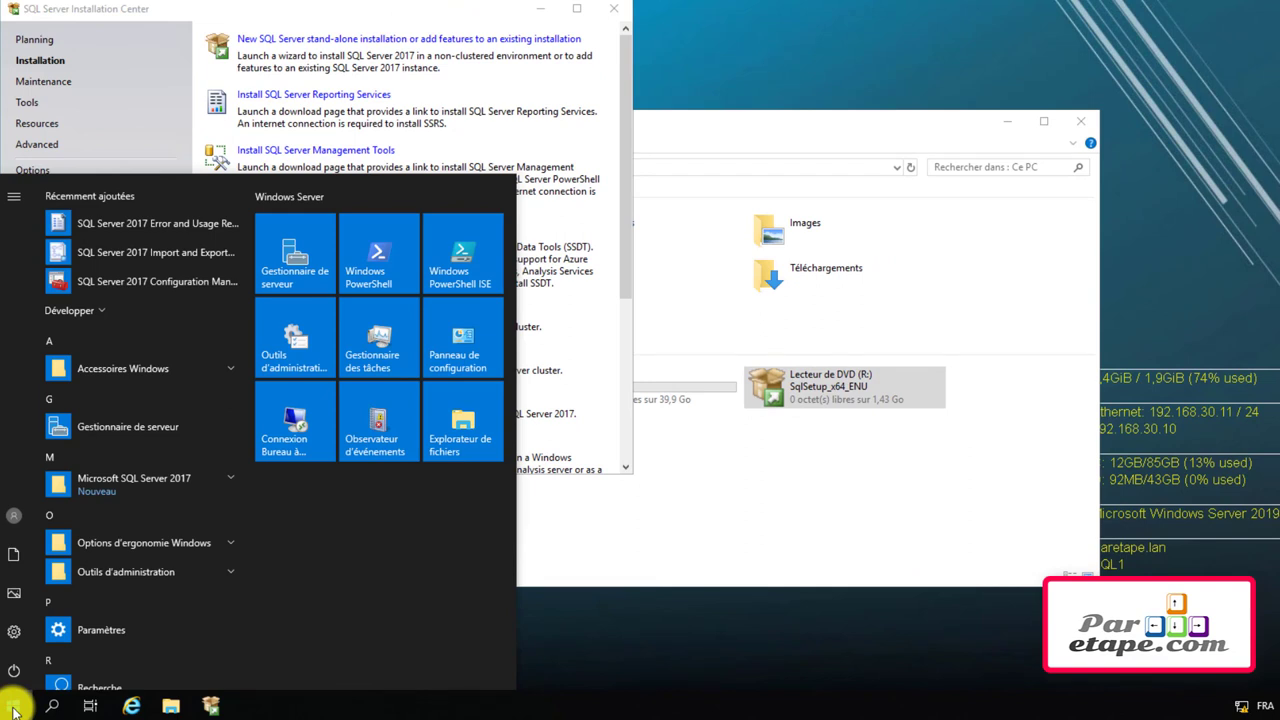
right_click(14, 706)
click(130, 468)
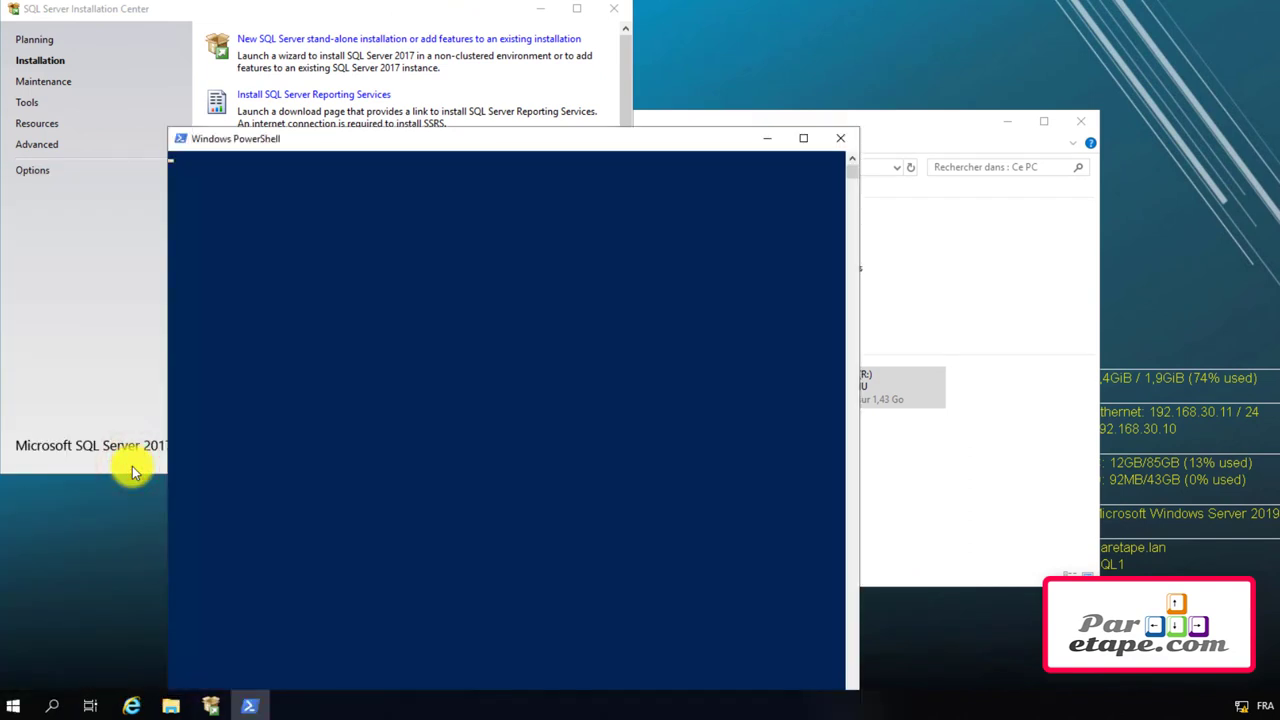
click(612, 8)
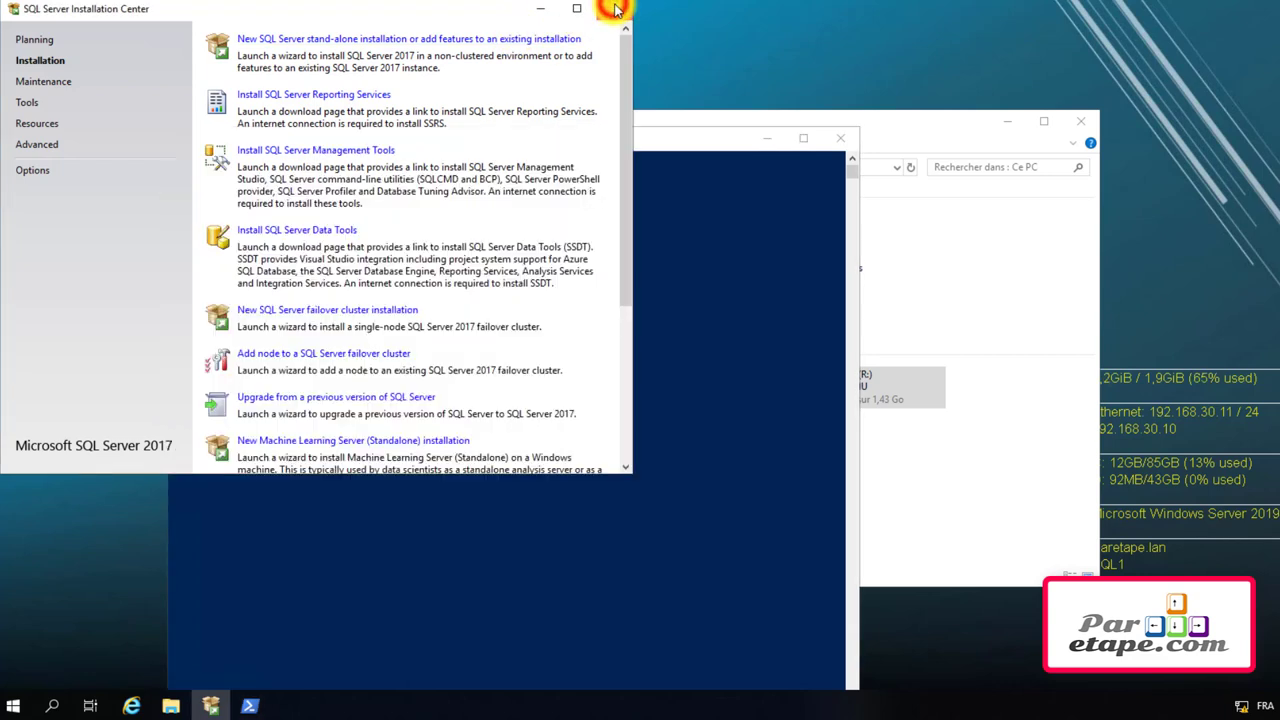
click(614, 8)
click(1087, 121)
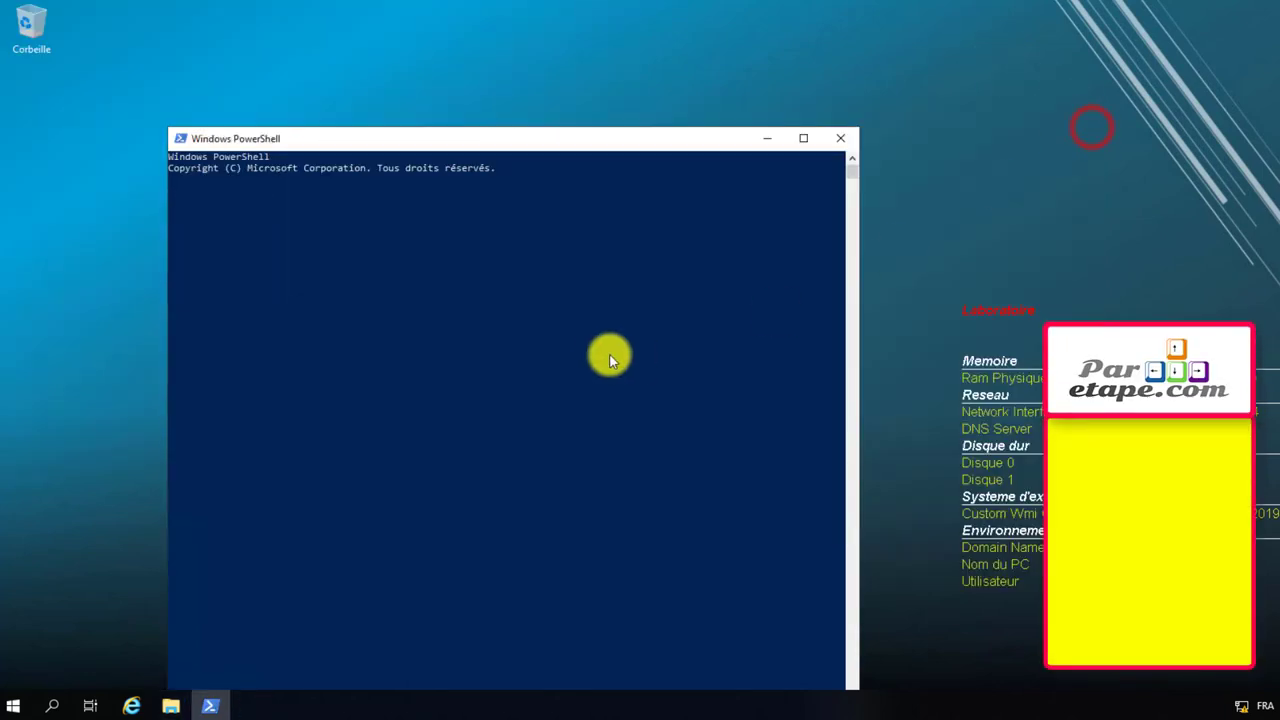
Step: Launch the advanced Windows Defender Firewall console with wf.msc from PowerShell and start a new inbound rule of type Programme
click(598, 358)
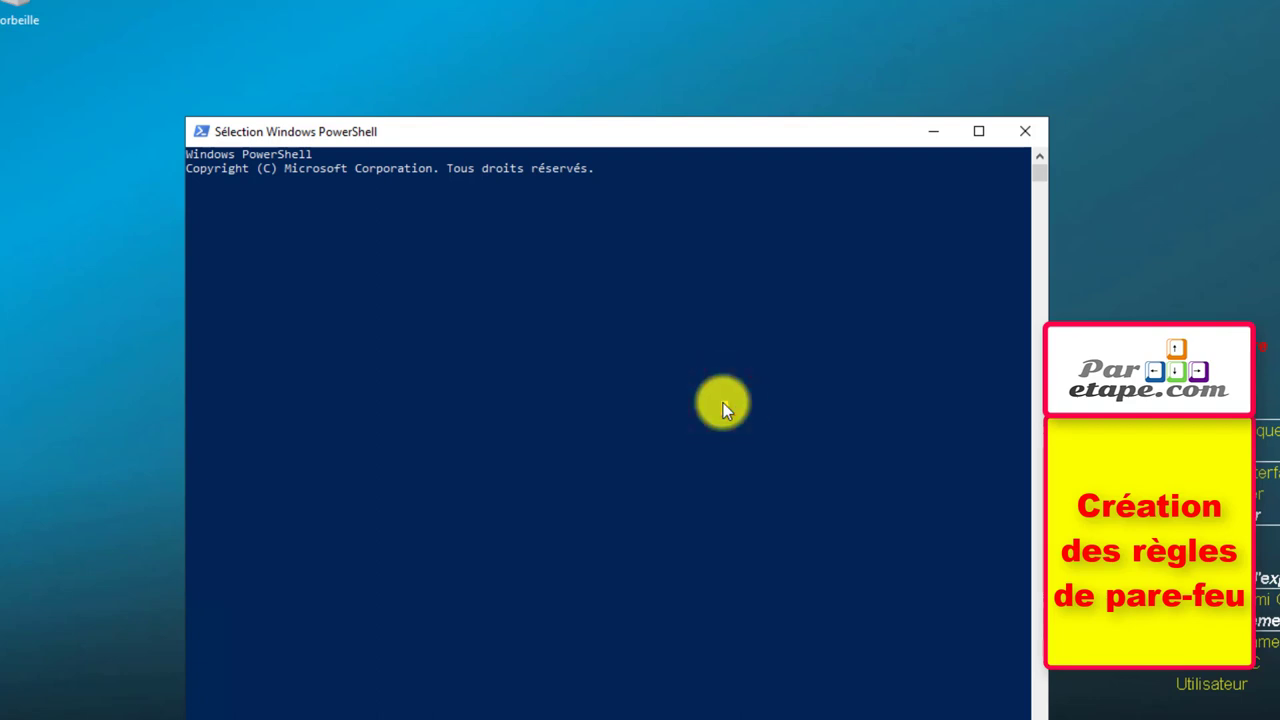
key(Escape)
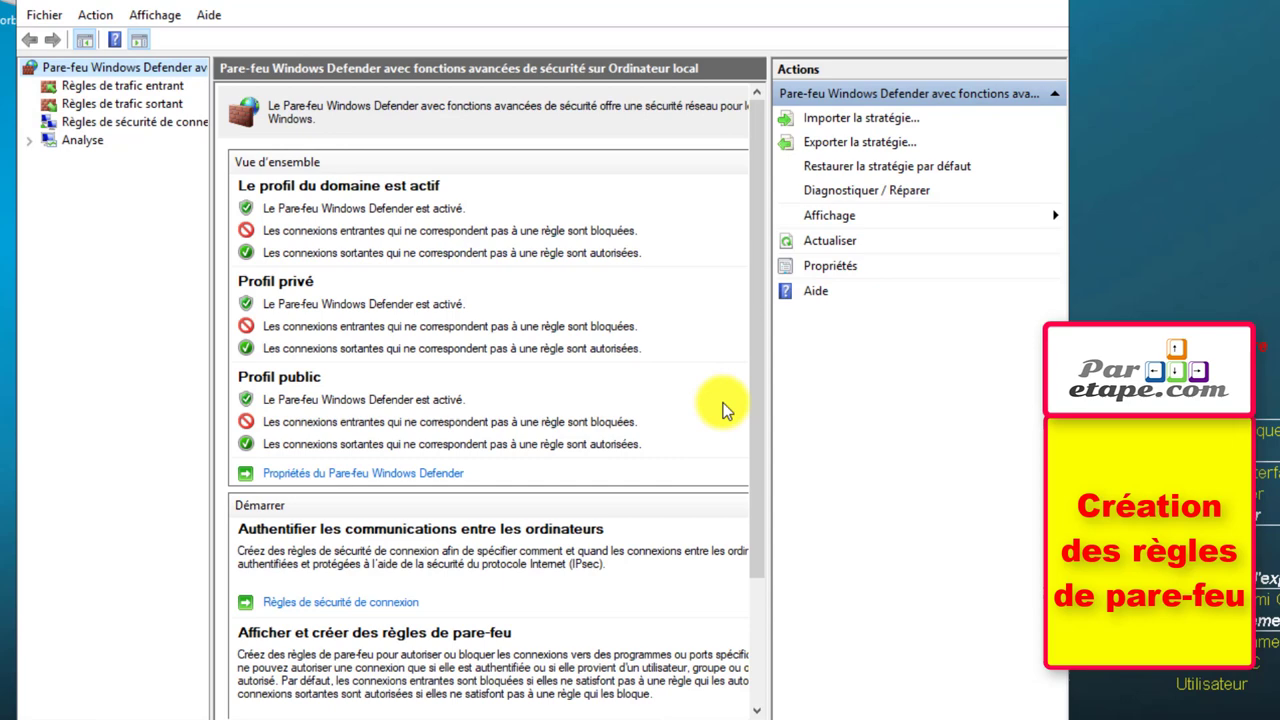
click(150, 86)
right_click(158, 88)
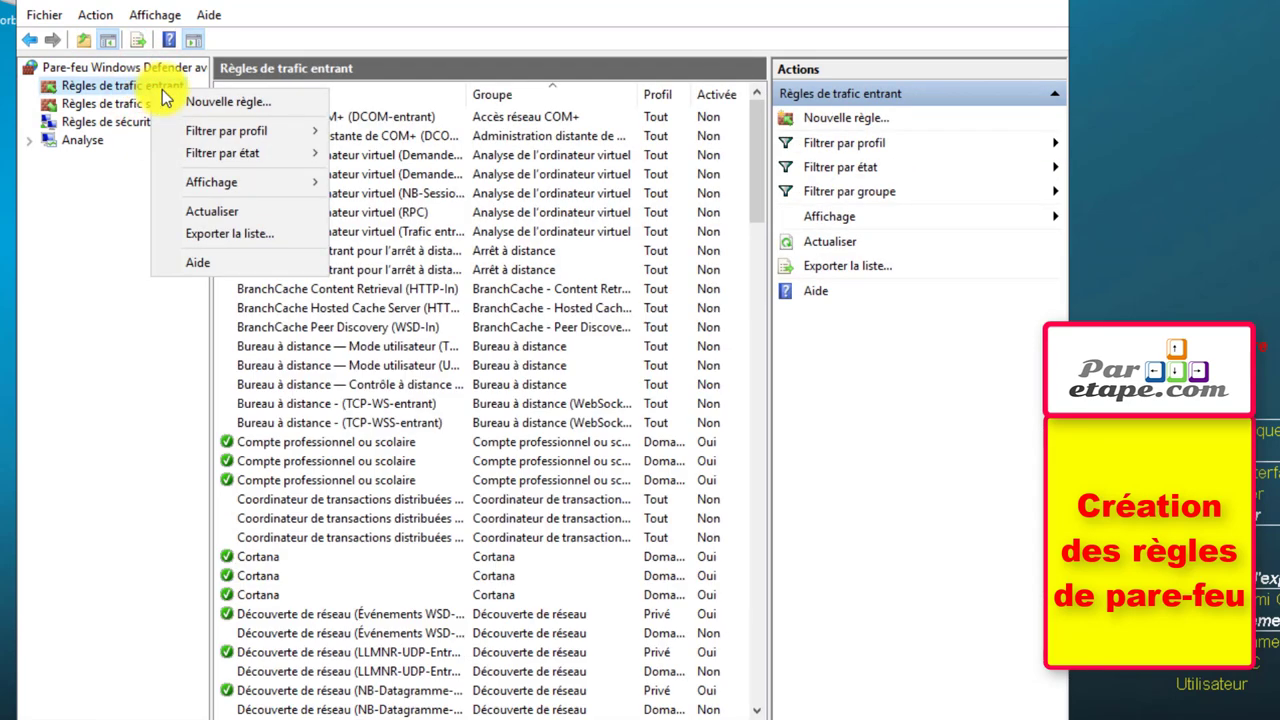
click(228, 101)
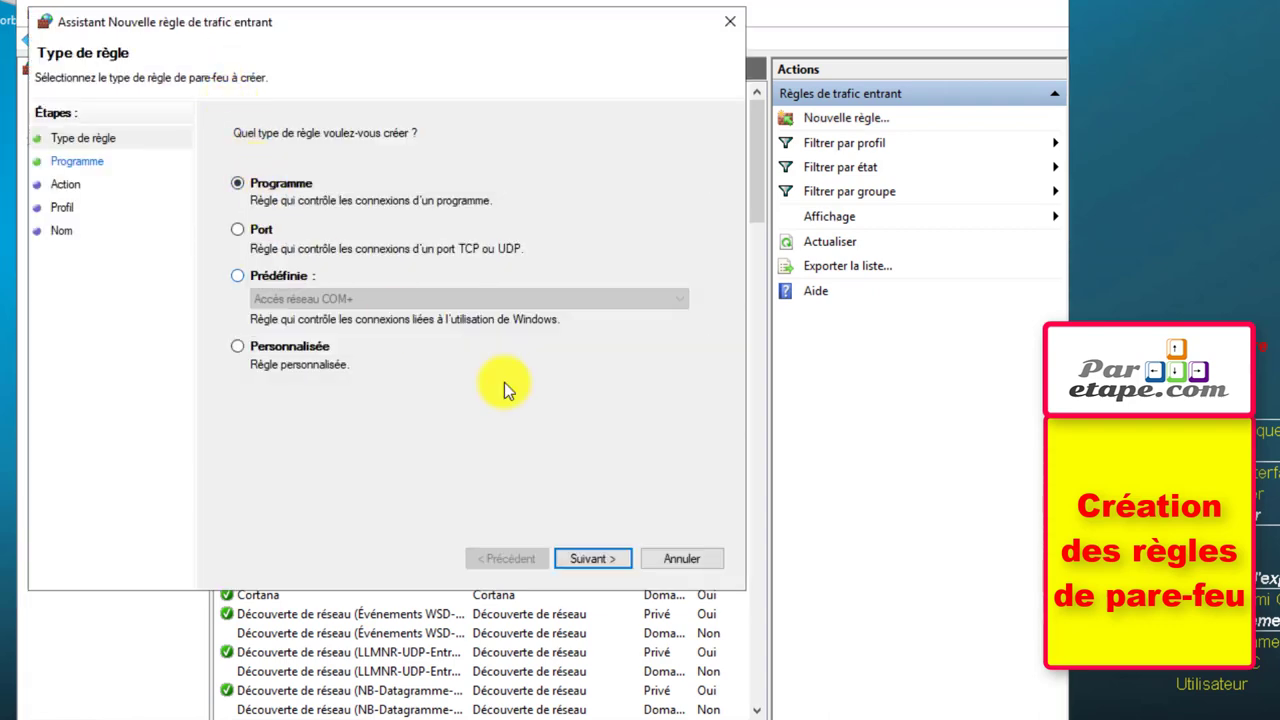
click(608, 557)
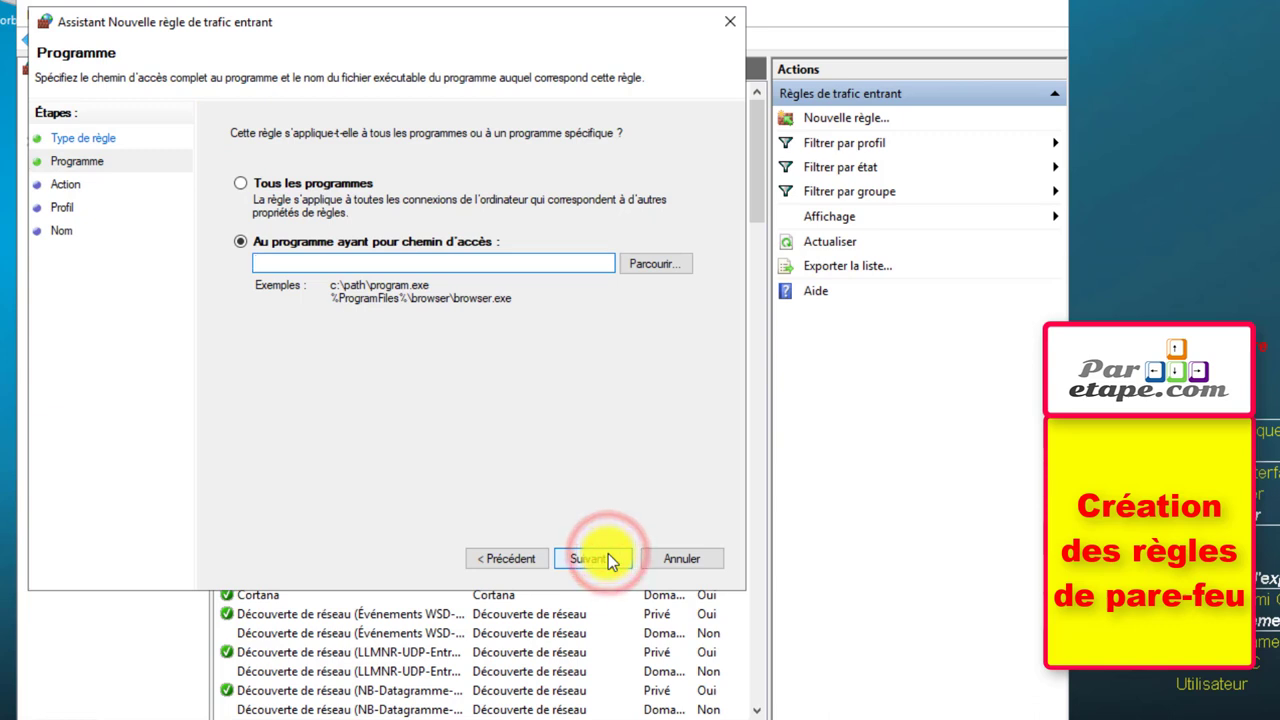
Step: Set the rule's program to sqlservr.exe from C:\Program Files\Microsoft SQL Server\MSSQL14.MSSQLSERVER\MSSQL\Binn
click(656, 263)
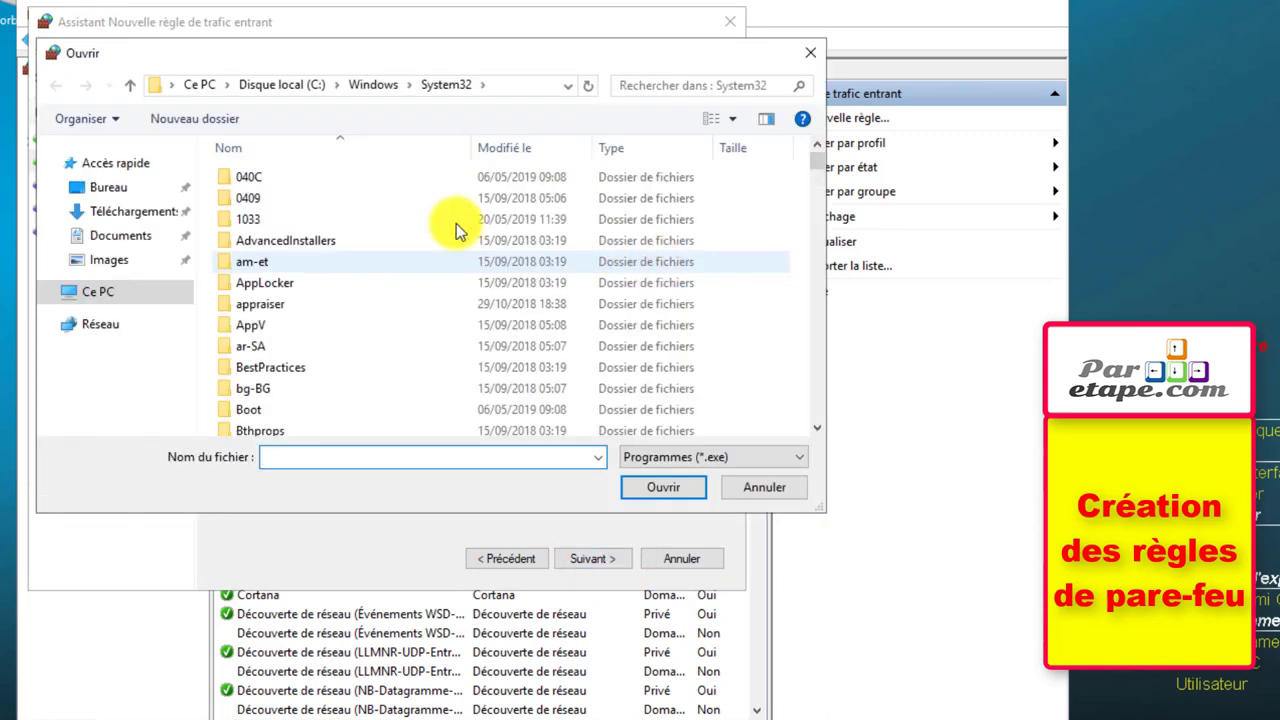
click(280, 85)
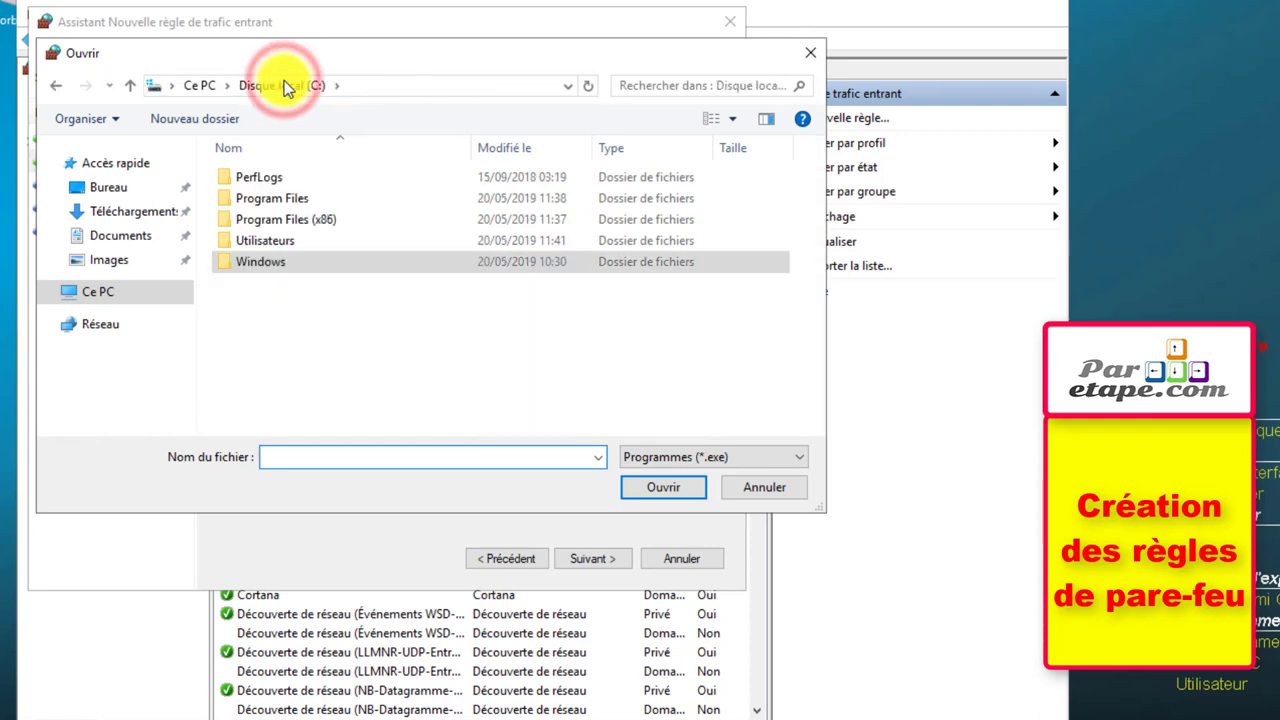
click(302, 200)
double_click(302, 199)
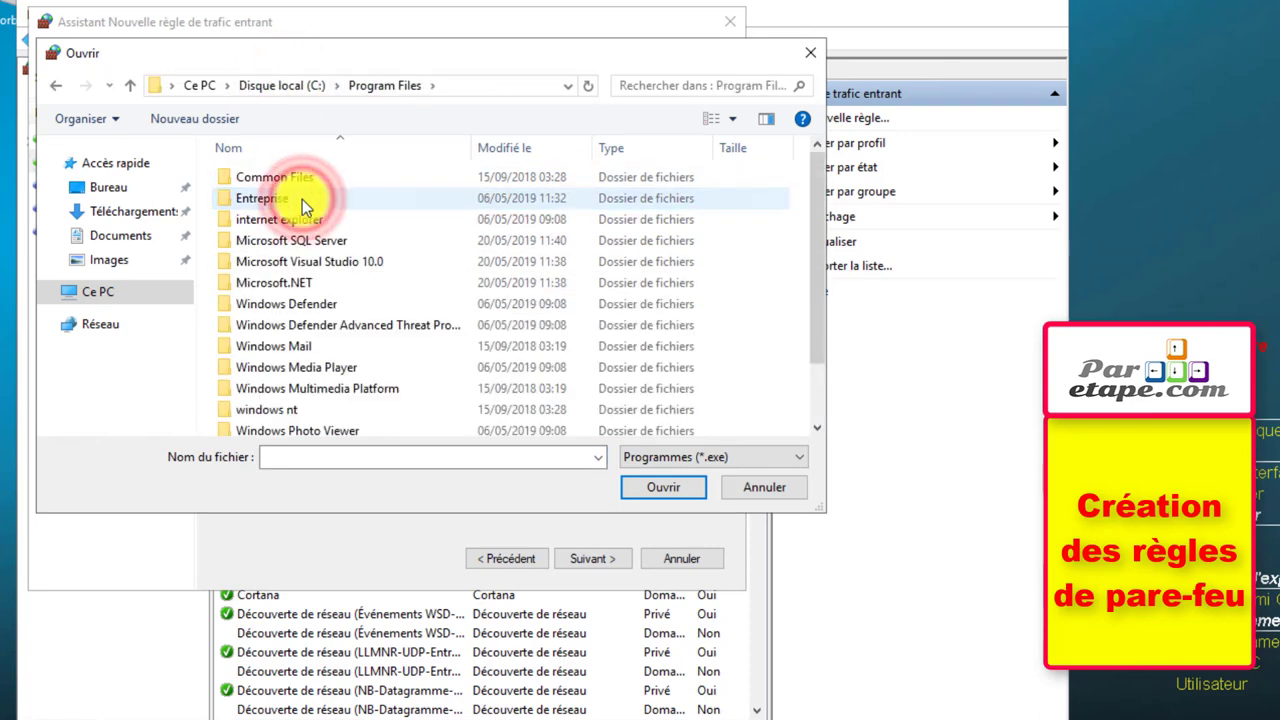
double_click(332, 242)
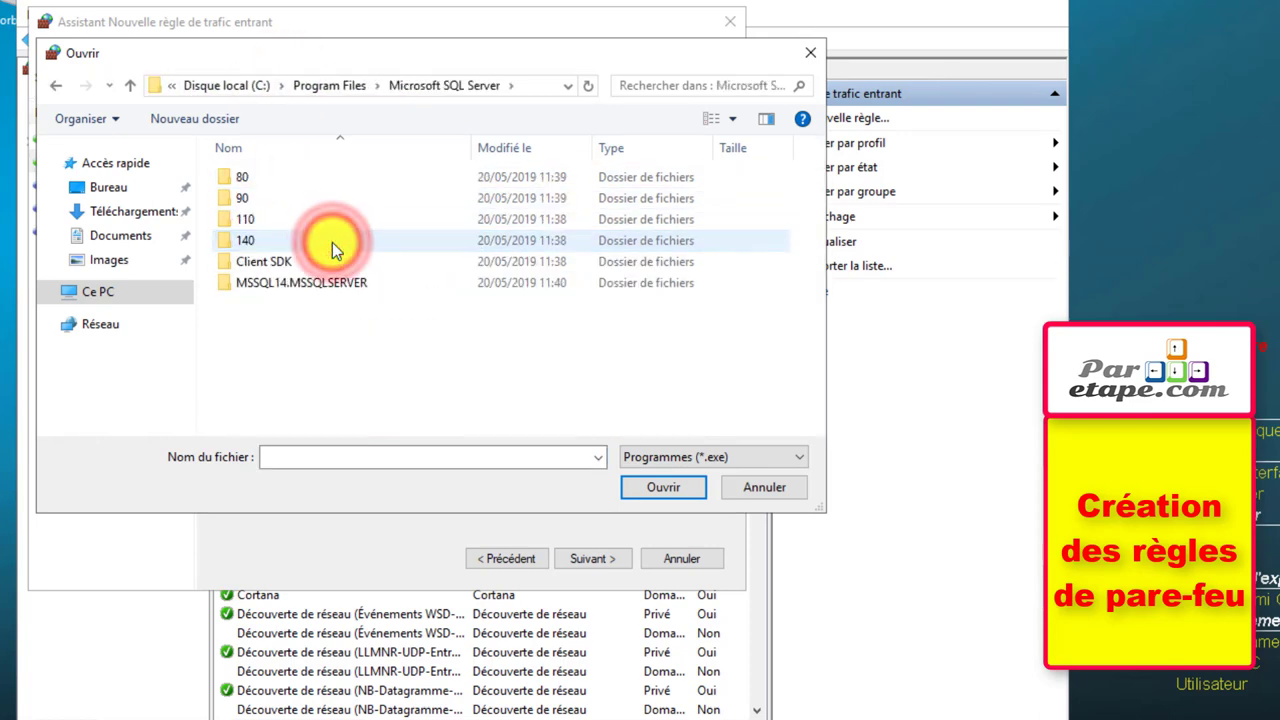
click(316, 283)
double_click(317, 283)
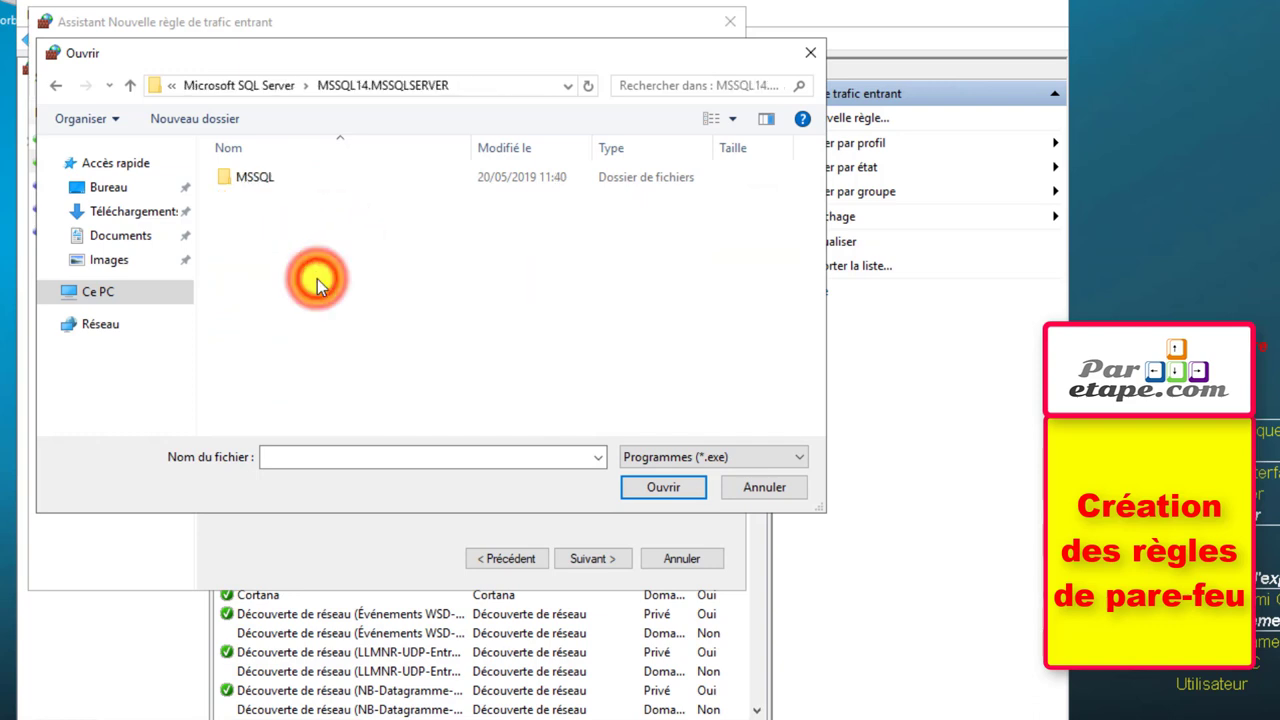
click(251, 177)
double_click(252, 180)
double_click(252, 180)
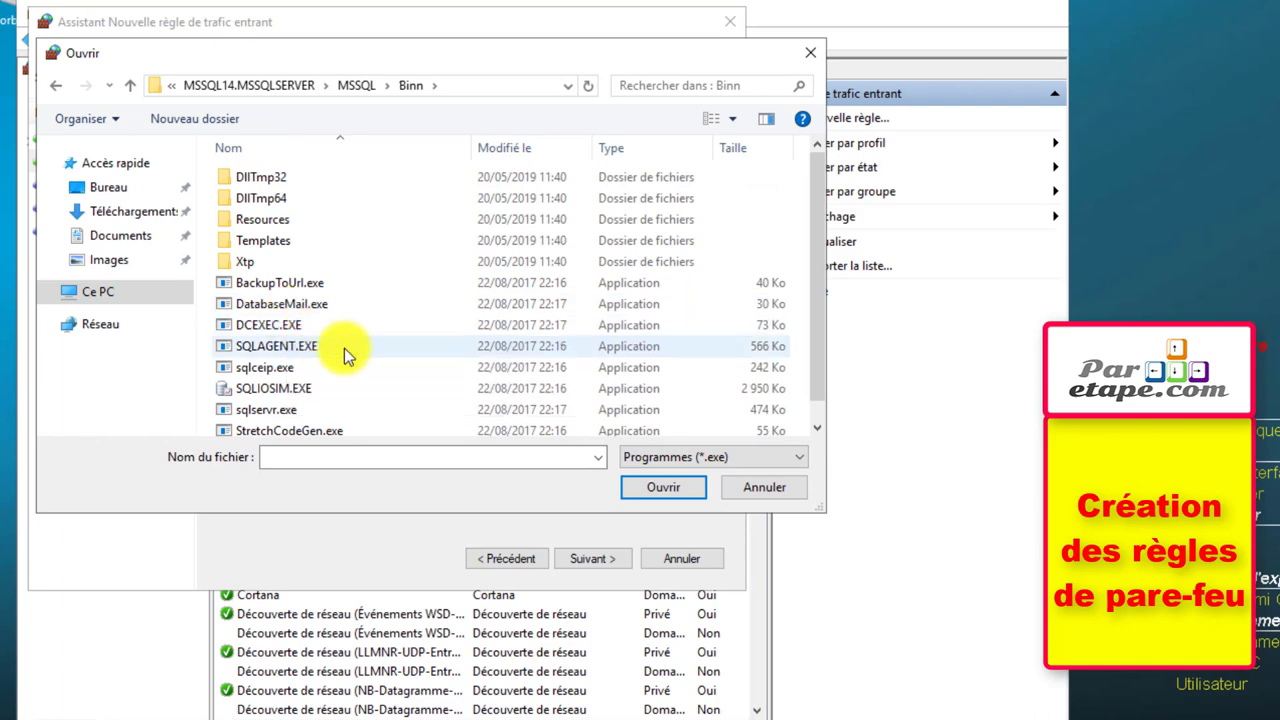
click(314, 409)
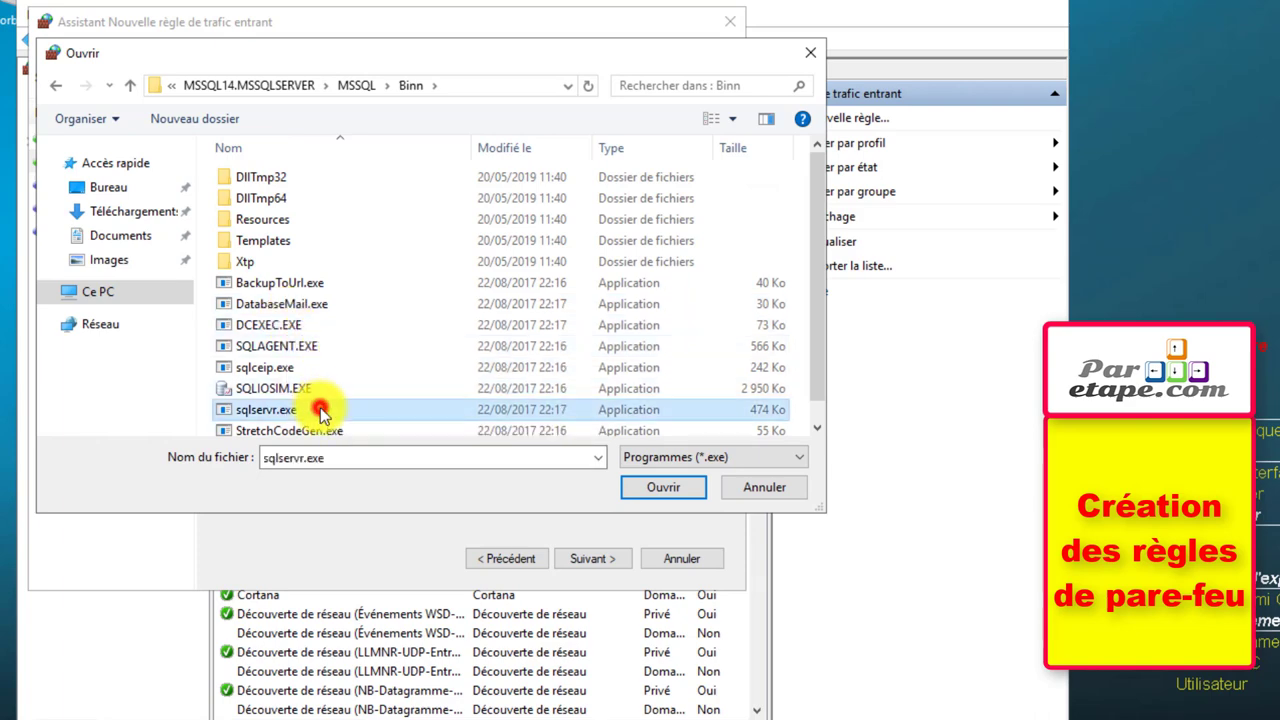
click(666, 487)
click(600, 558)
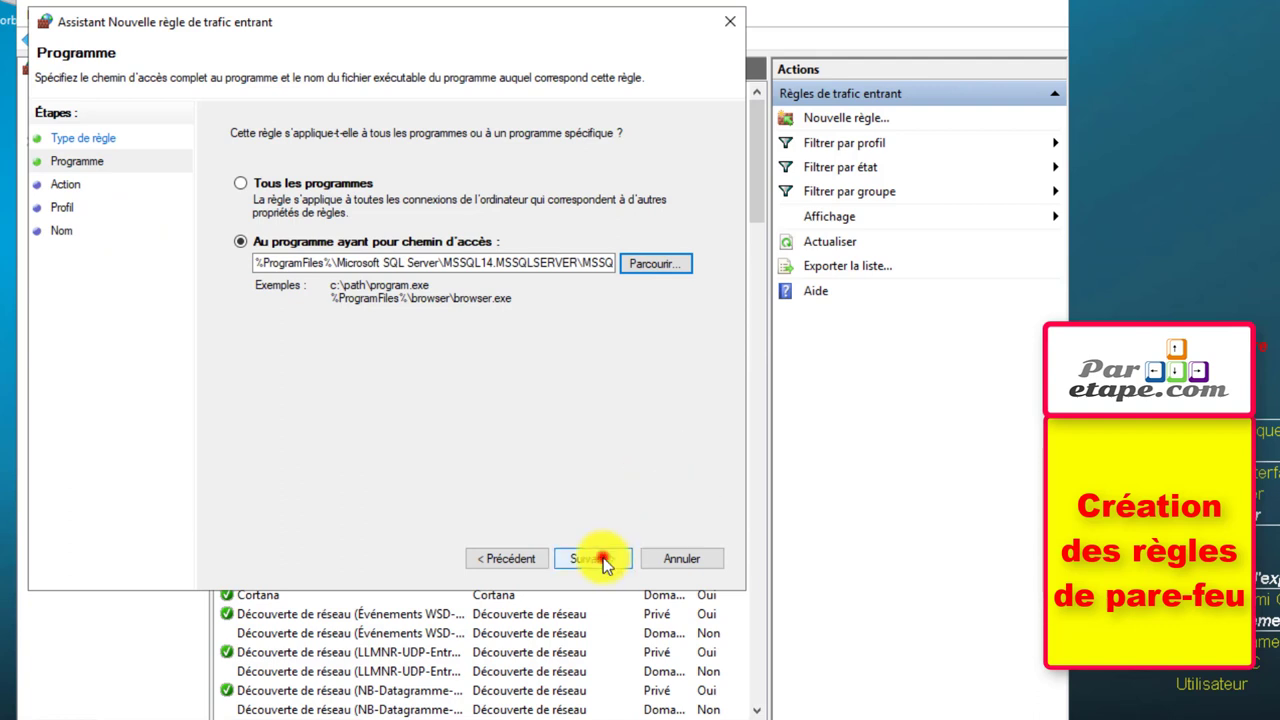
Step: Accept the default action and apply the rule only to the Domaine and Privé profiles, excluding Public
click(600, 558)
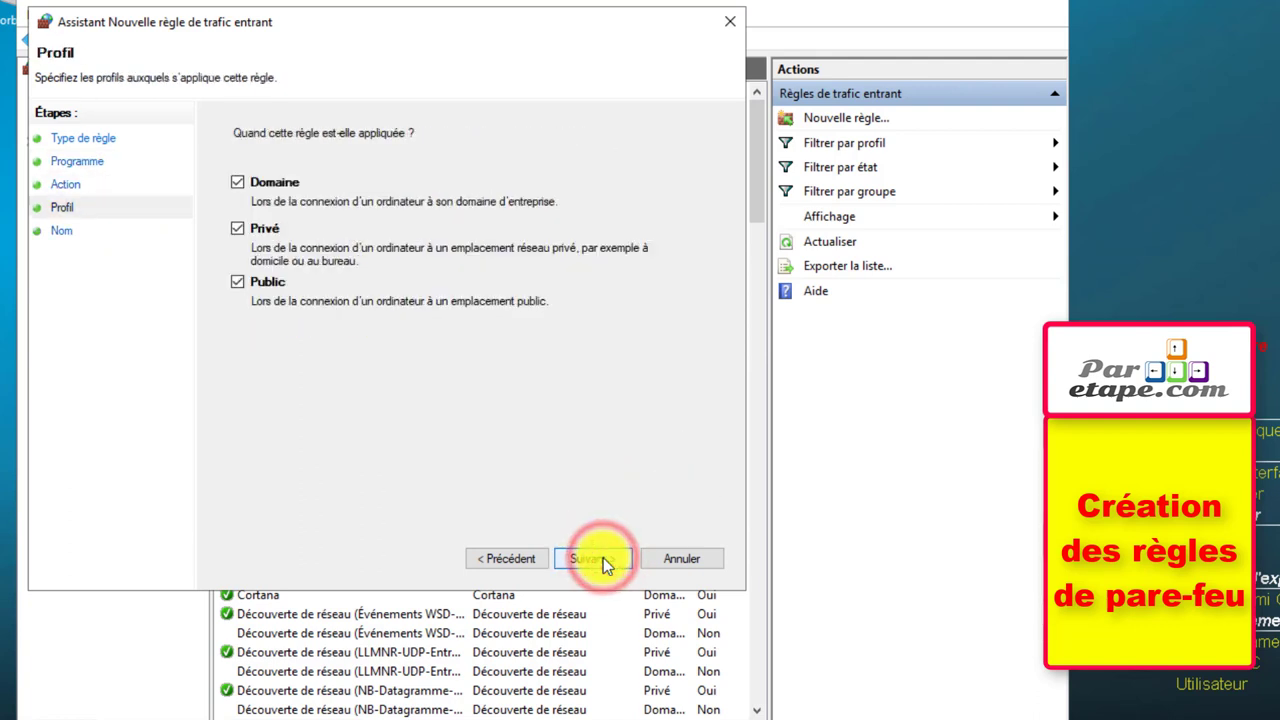
click(240, 282)
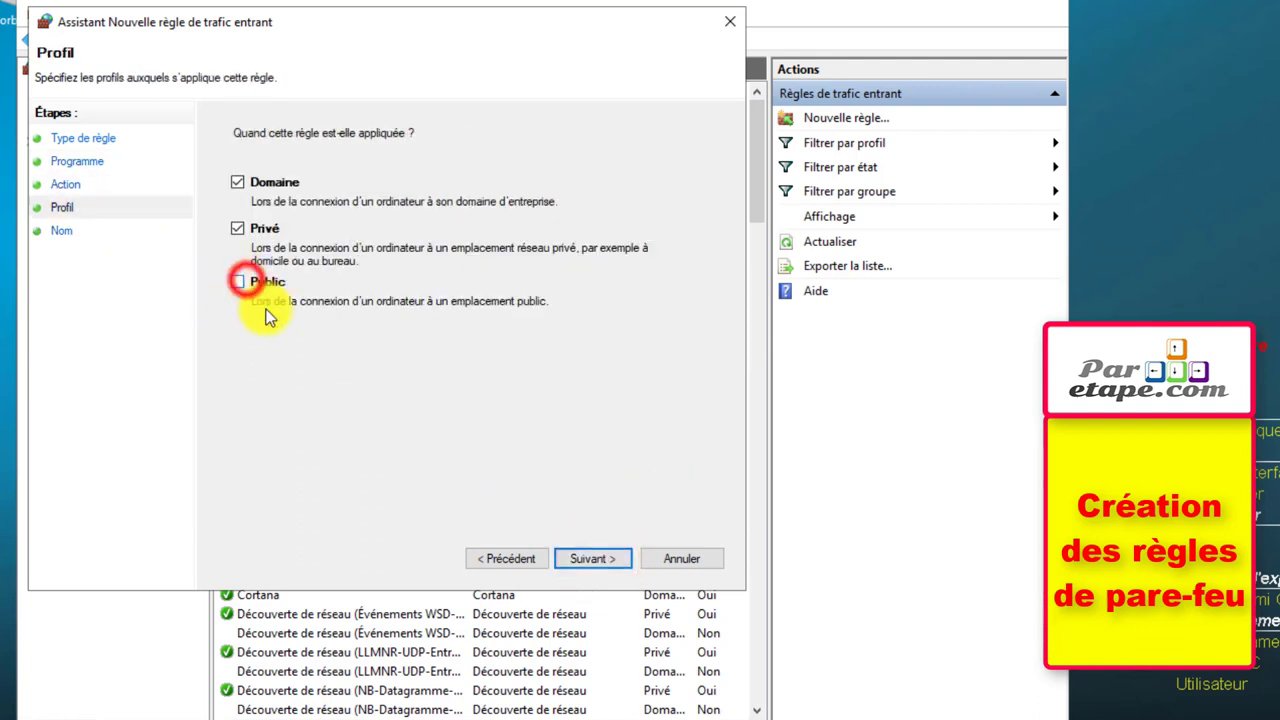
click(598, 559)
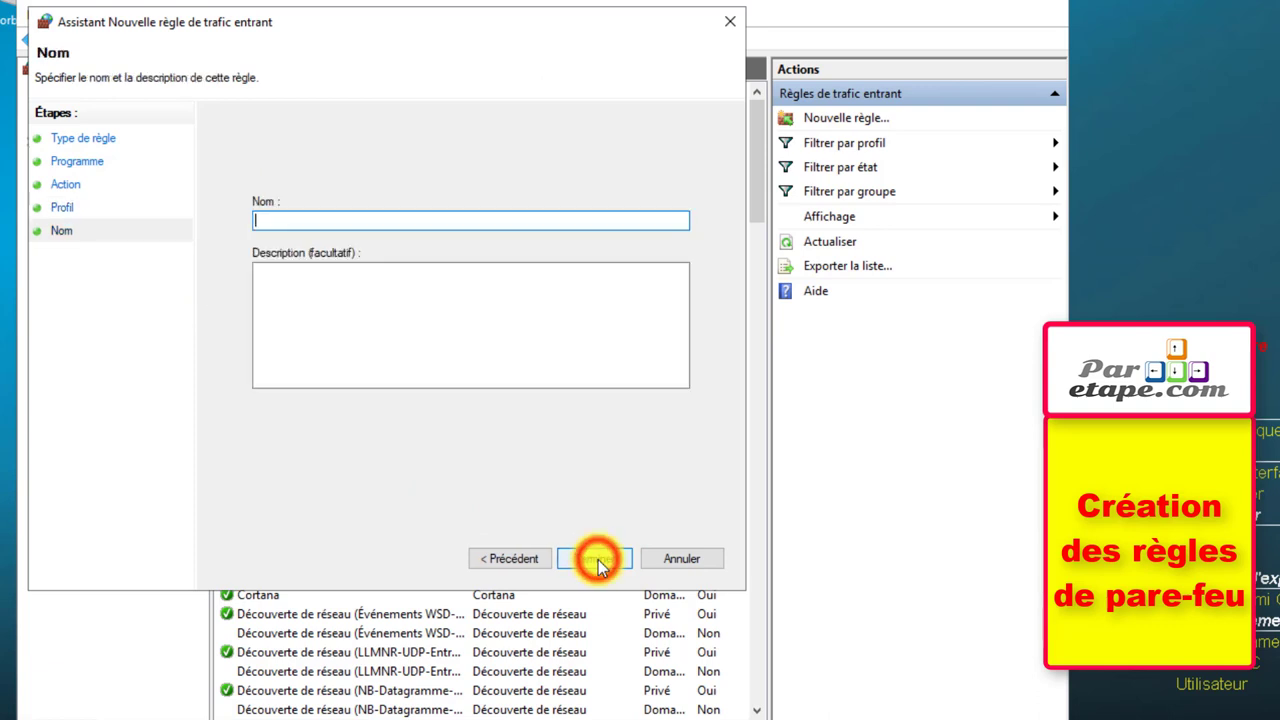
Step: Name the rule "Moteur MS-SQL", describe it as "ouverture de port pour le moteur MS-SQL", and finish creating it
click(393, 220)
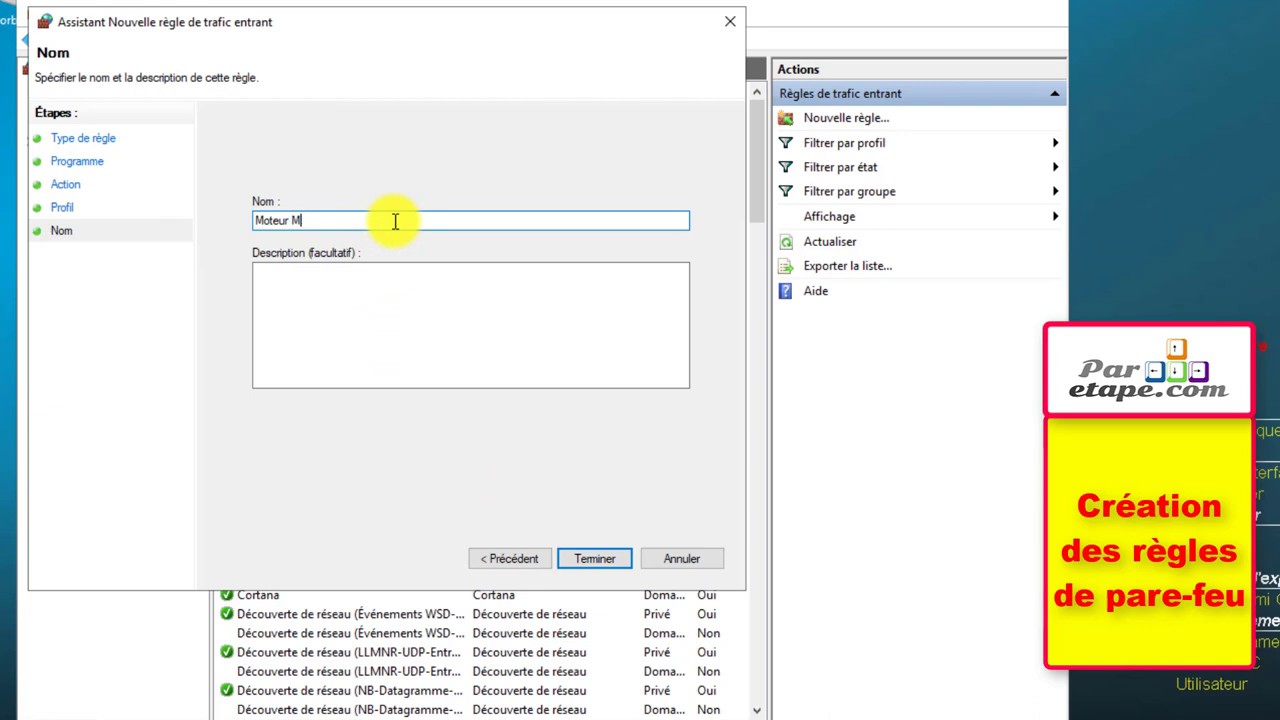
text(Moteur MS-SQL)
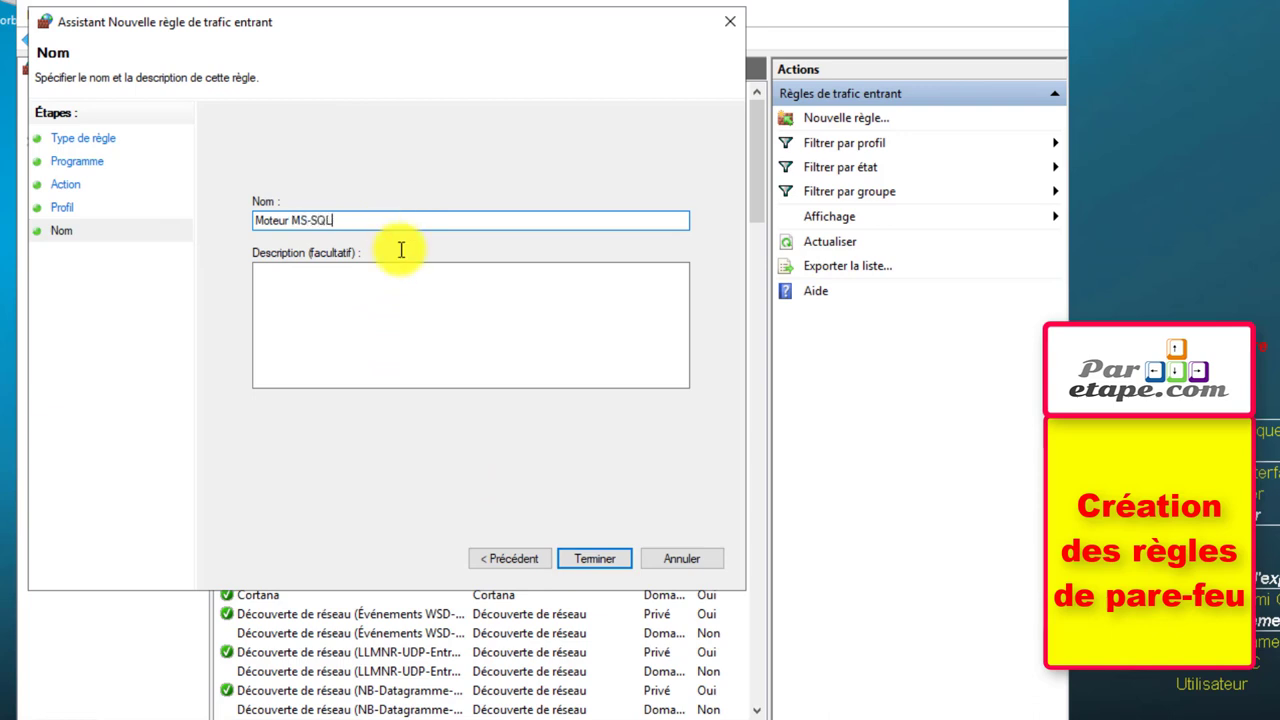
click(448, 326)
text(ouv)
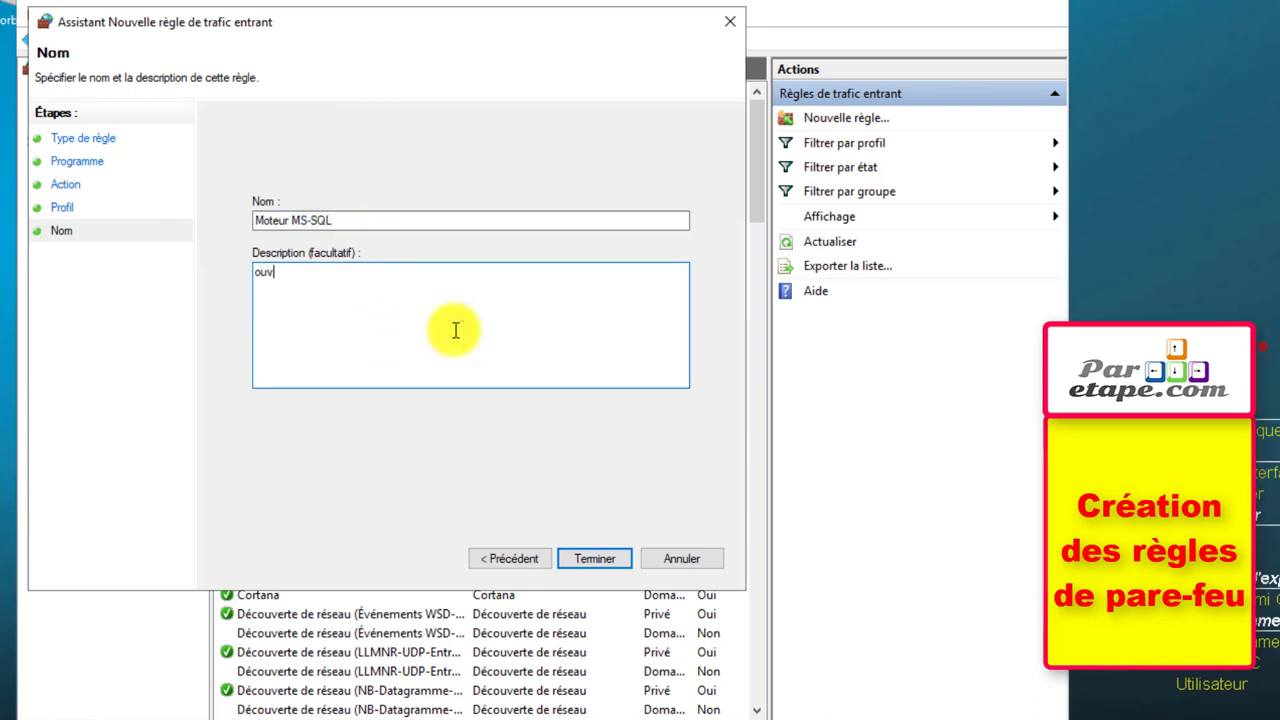
text(erture de port pour le moteur)
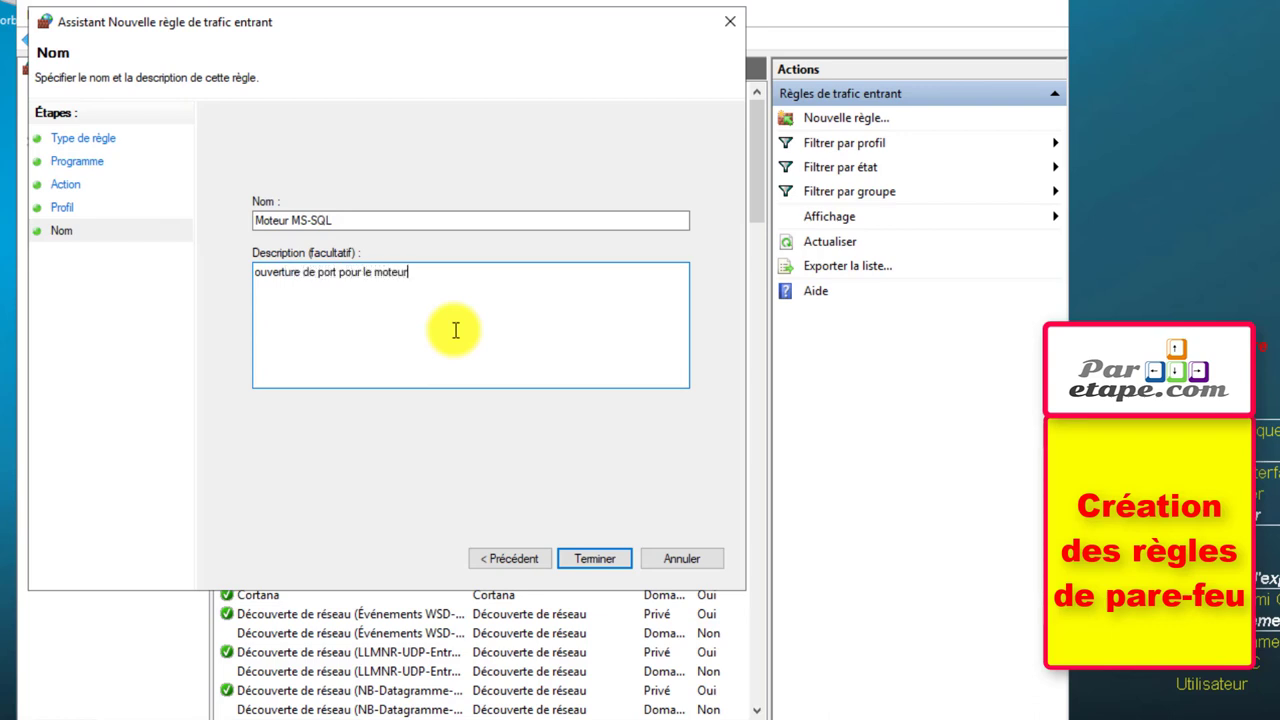
text( MS-SQL)
click(596, 558)
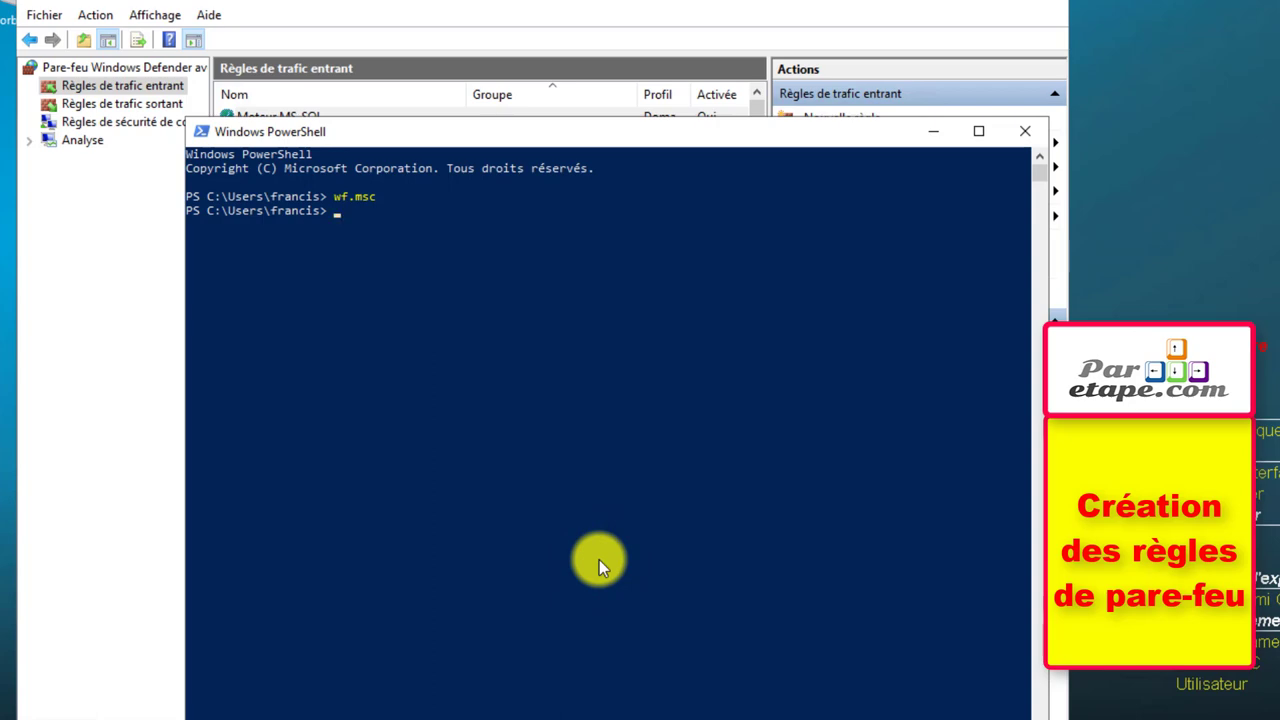
Step: Start another inbound rule of type Programme and set its program to SQLAGENT.EXE from the MSSQL14.MSSQLSERVER\MSSQL\Binn folder
click(82, 241)
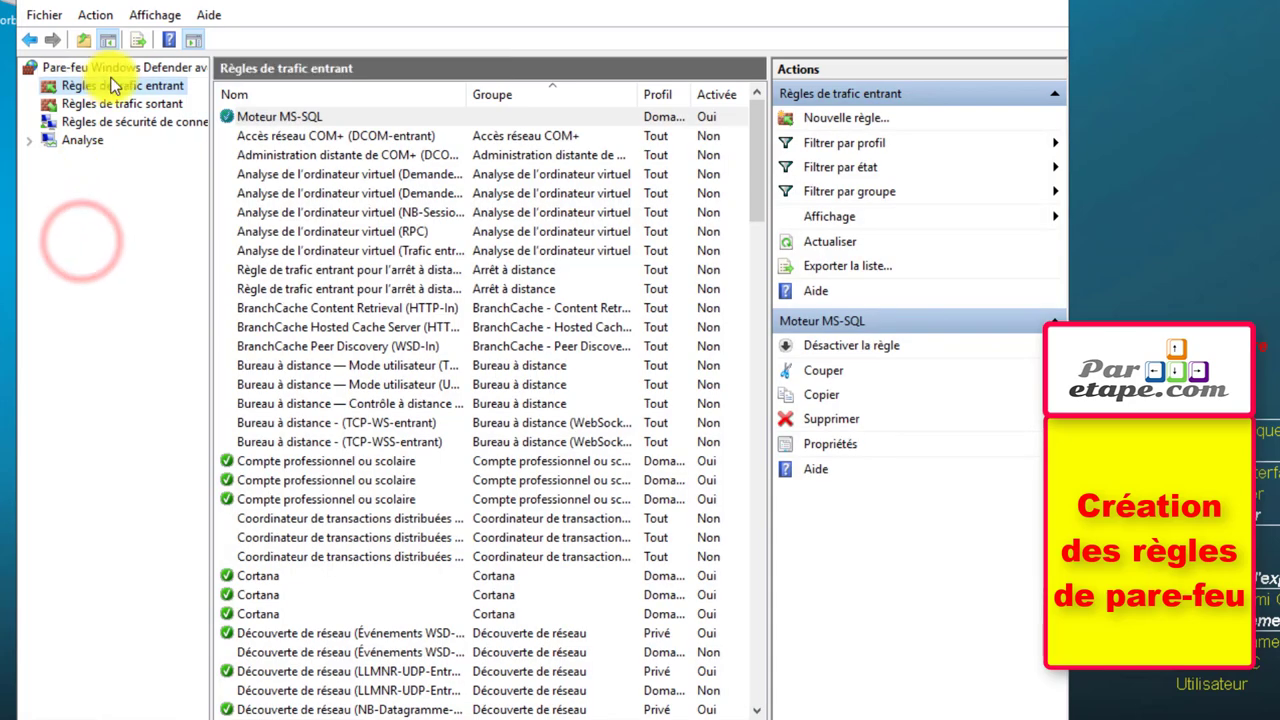
right_click(110, 82)
click(180, 92)
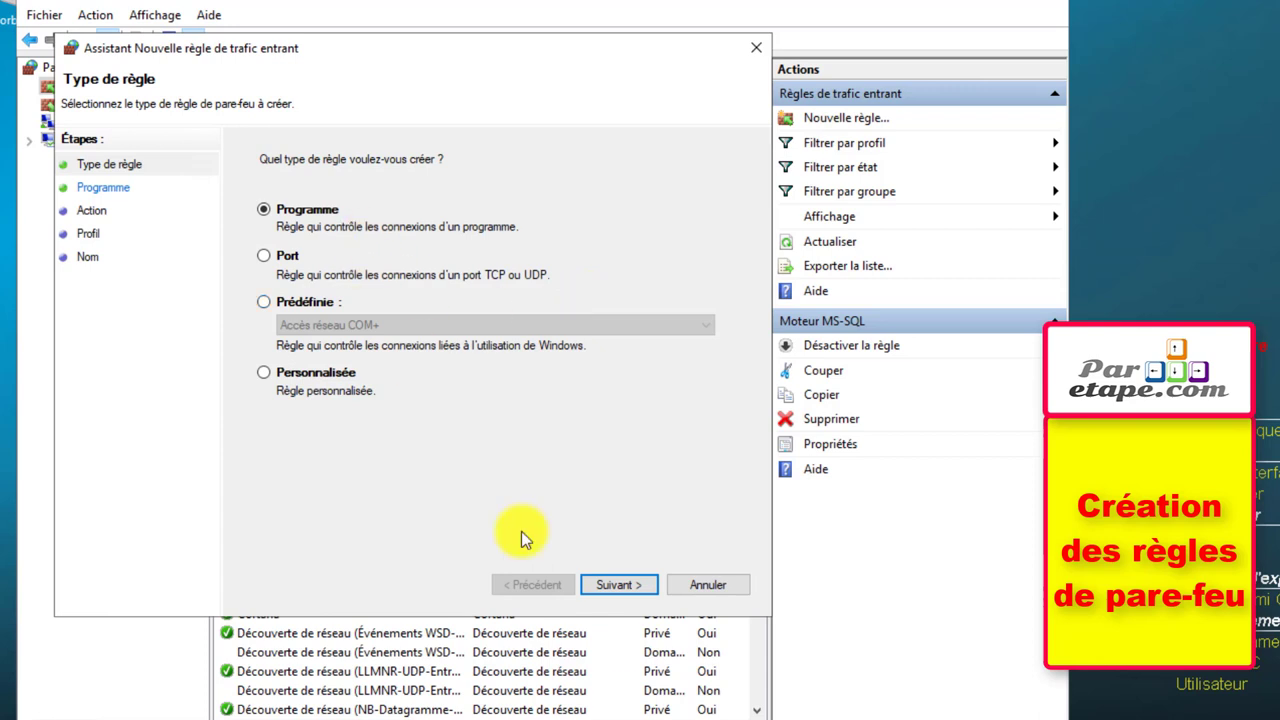
click(620, 584)
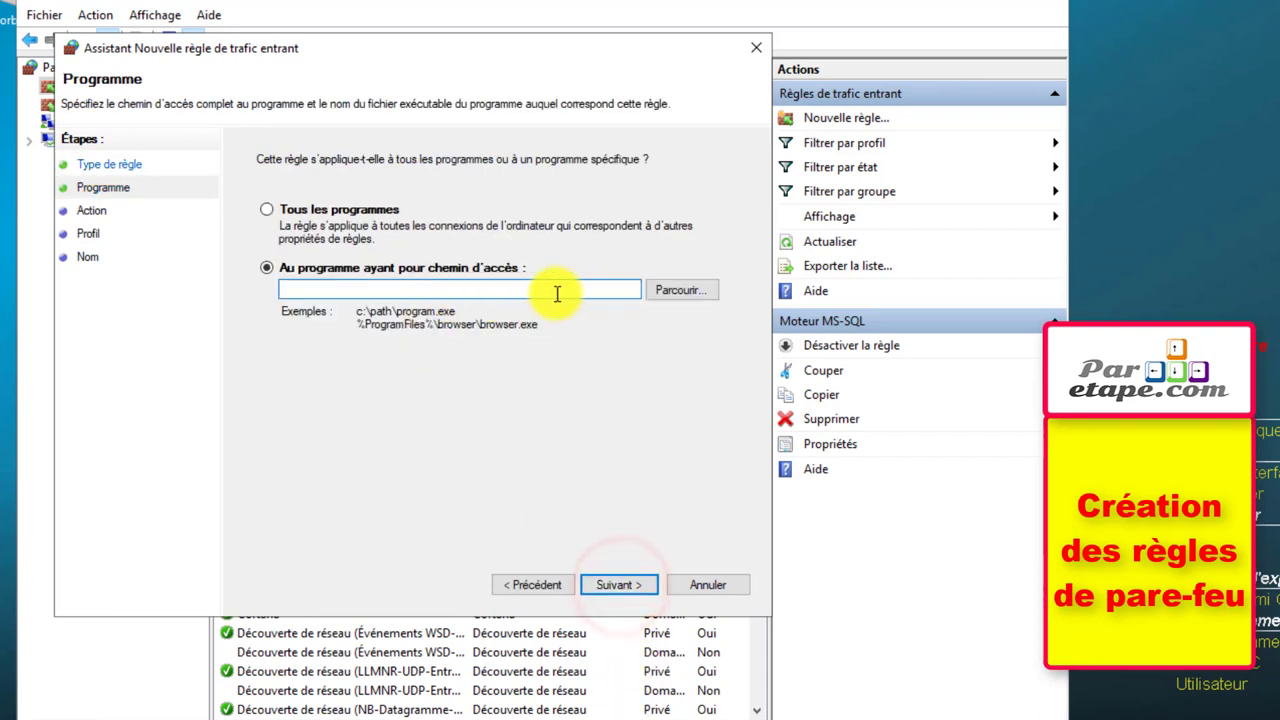
click(684, 292)
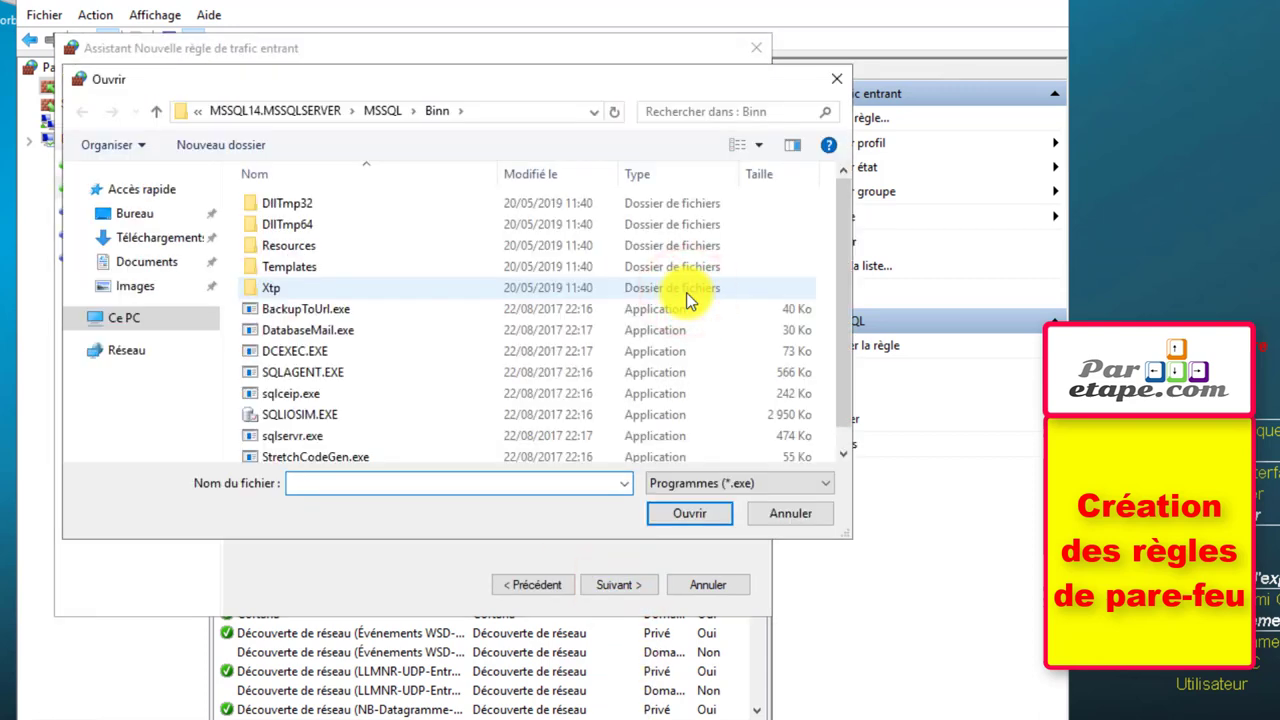
click(337, 372)
click(711, 513)
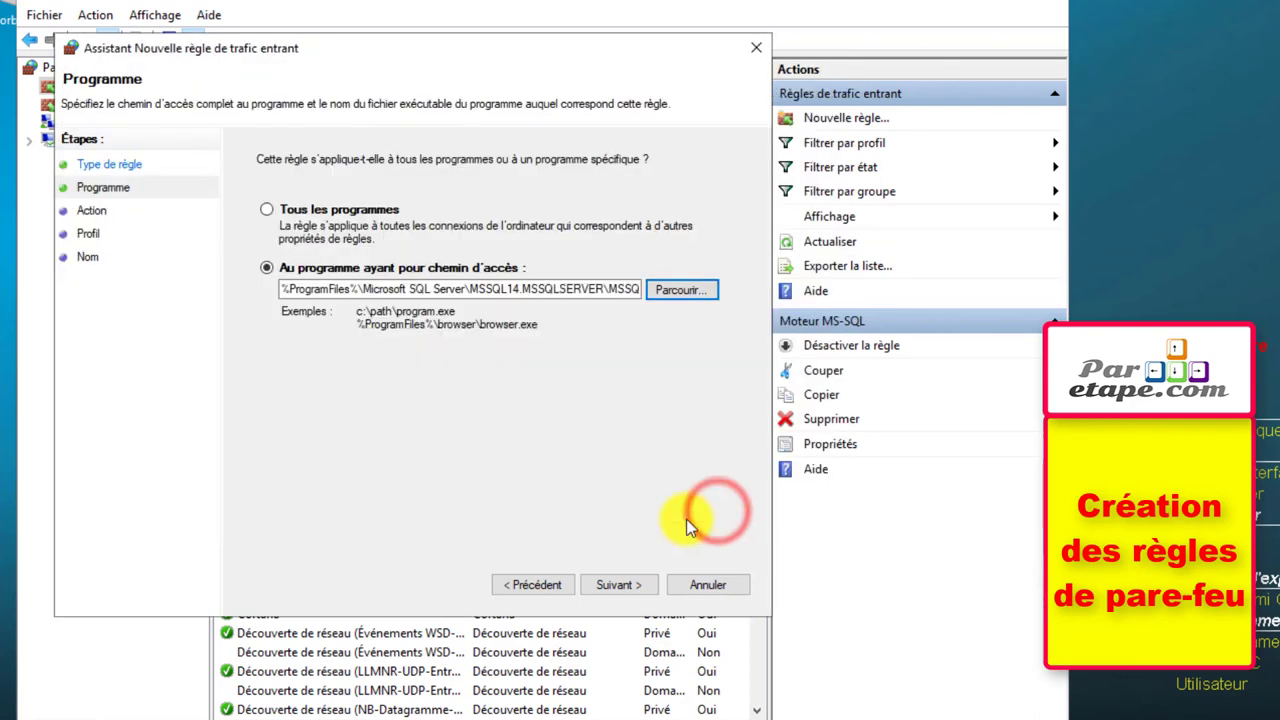
click(633, 584)
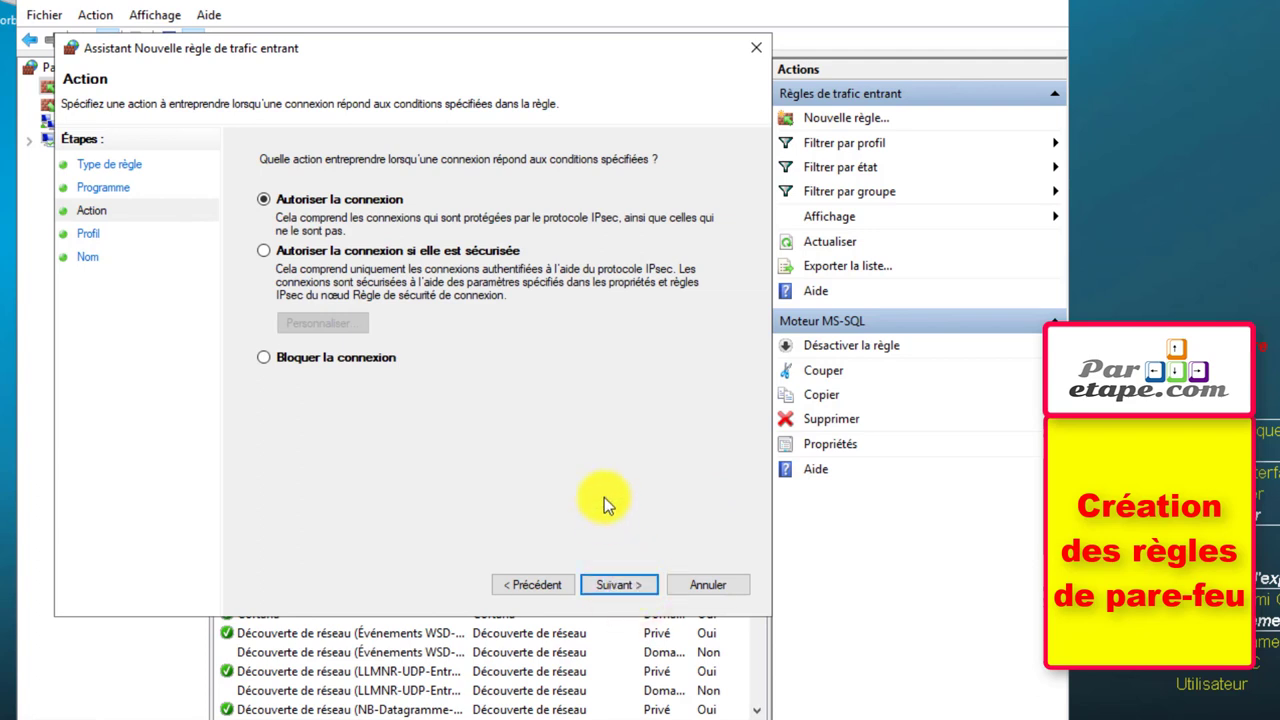
Step: Keep Autoriser la connexion as the action and apply the rule only to the Domaine and Privé profiles, excluding Public
click(607, 582)
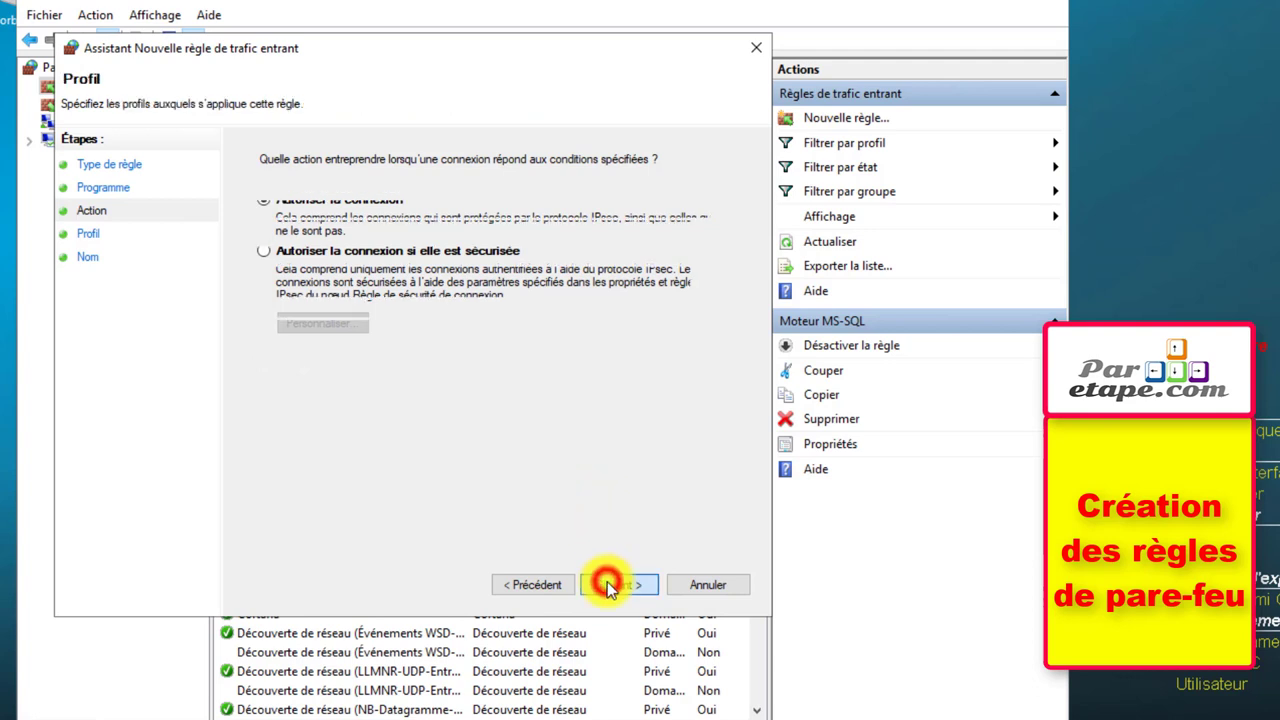
click(263, 308)
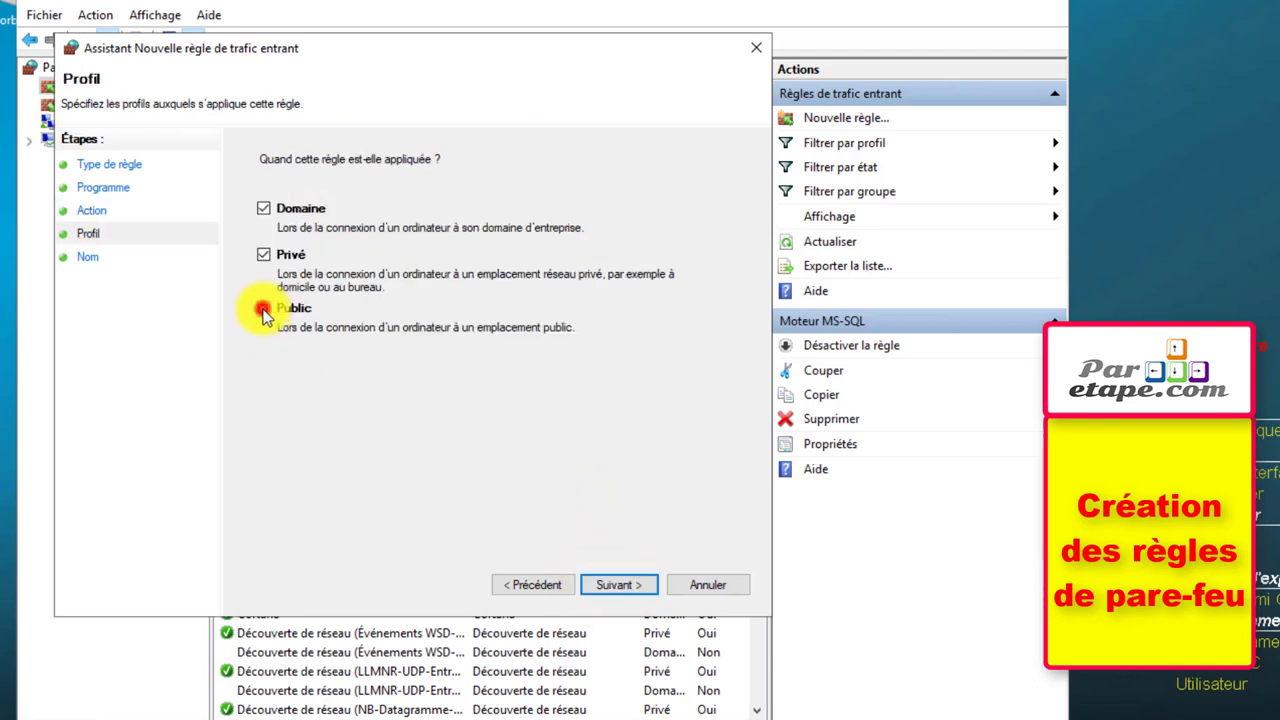
click(609, 584)
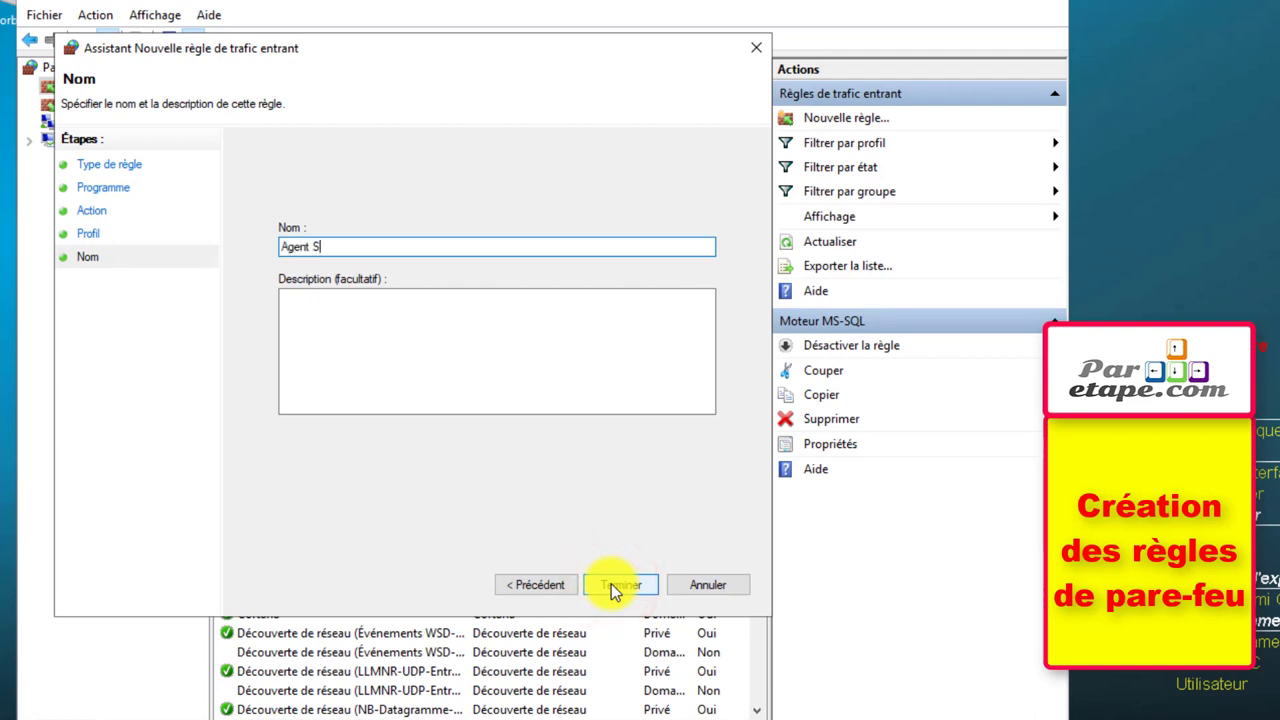
Step: Name the rule "Agent SQL", describe it as "Ouverture port agent MS-SQL", and finish creating it
text(Agent SQL)
click(575, 354)
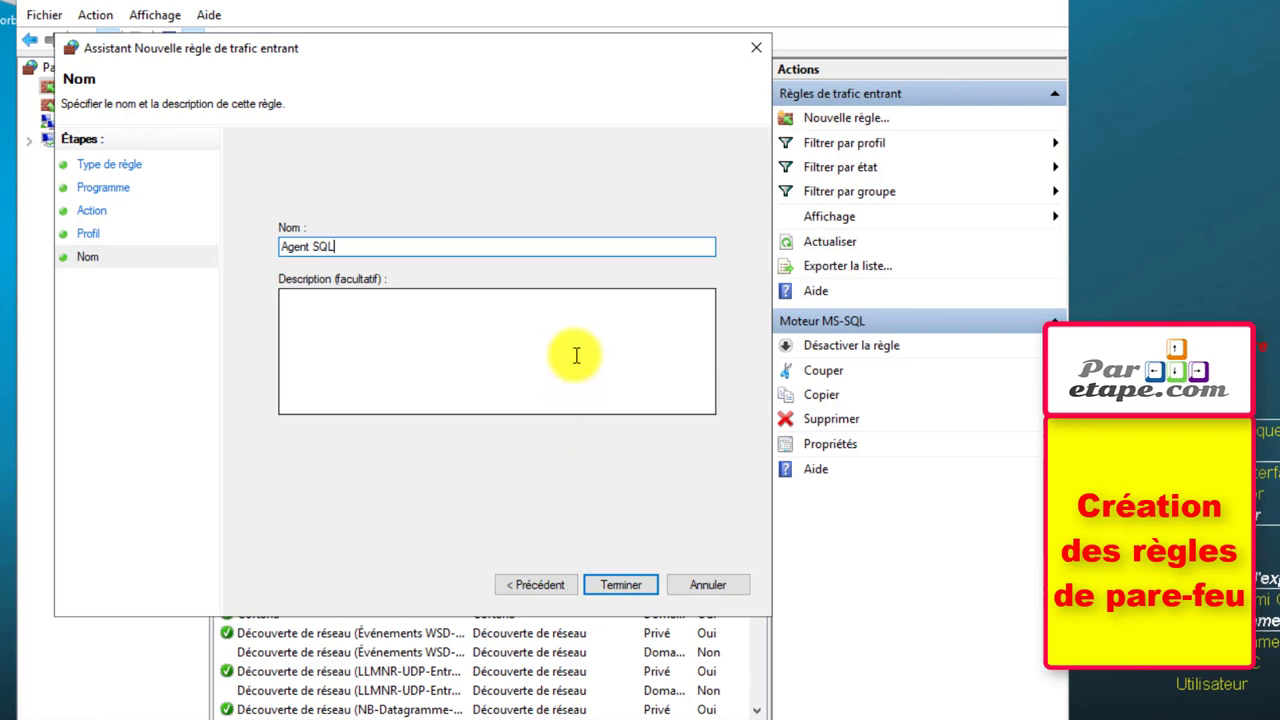
text(Ouverture port agent MS-SQL)
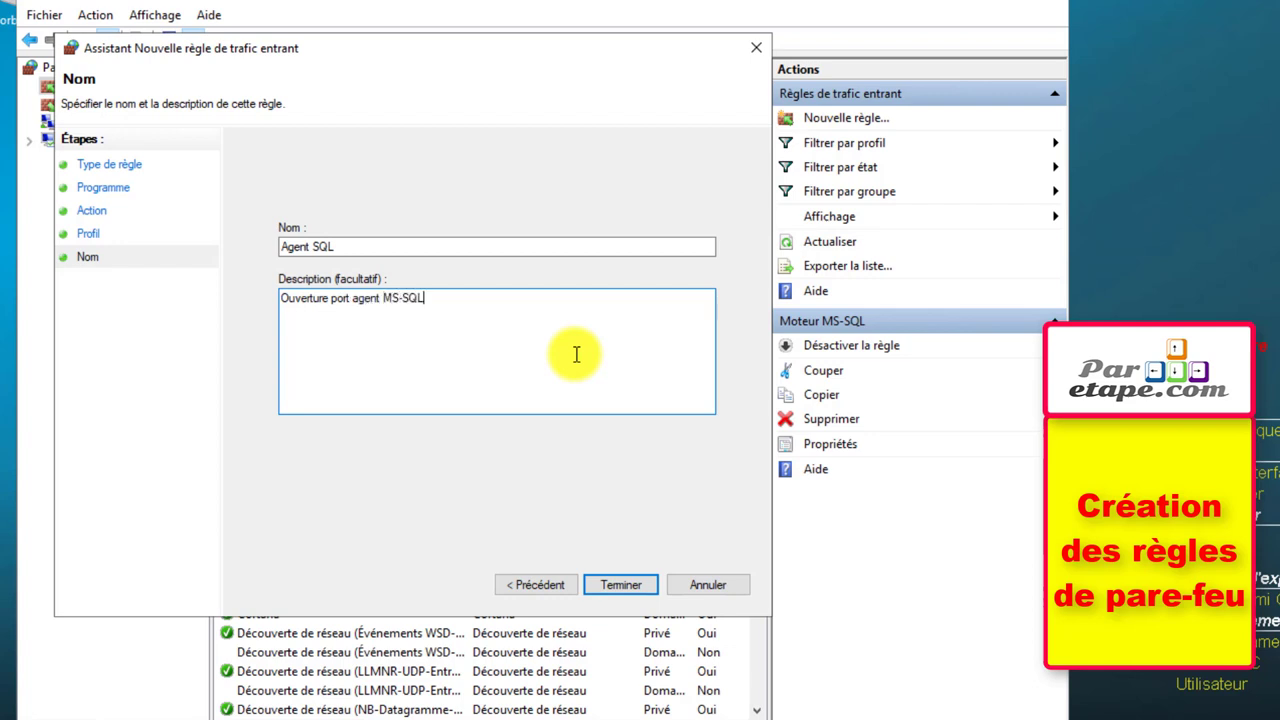
click(637, 580)
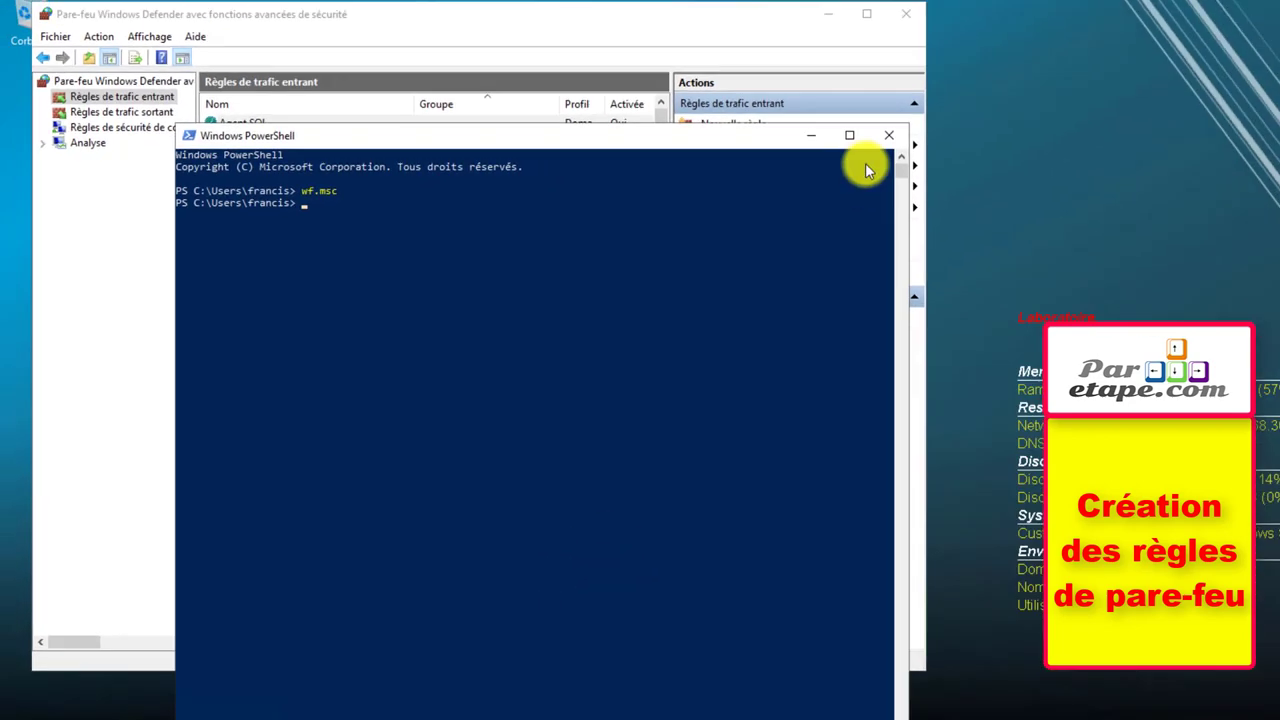
Step: Close the firewall console and launch SQL Server 2017 Configuration Manager, allowing it to make changes to the device
click(862, 27)
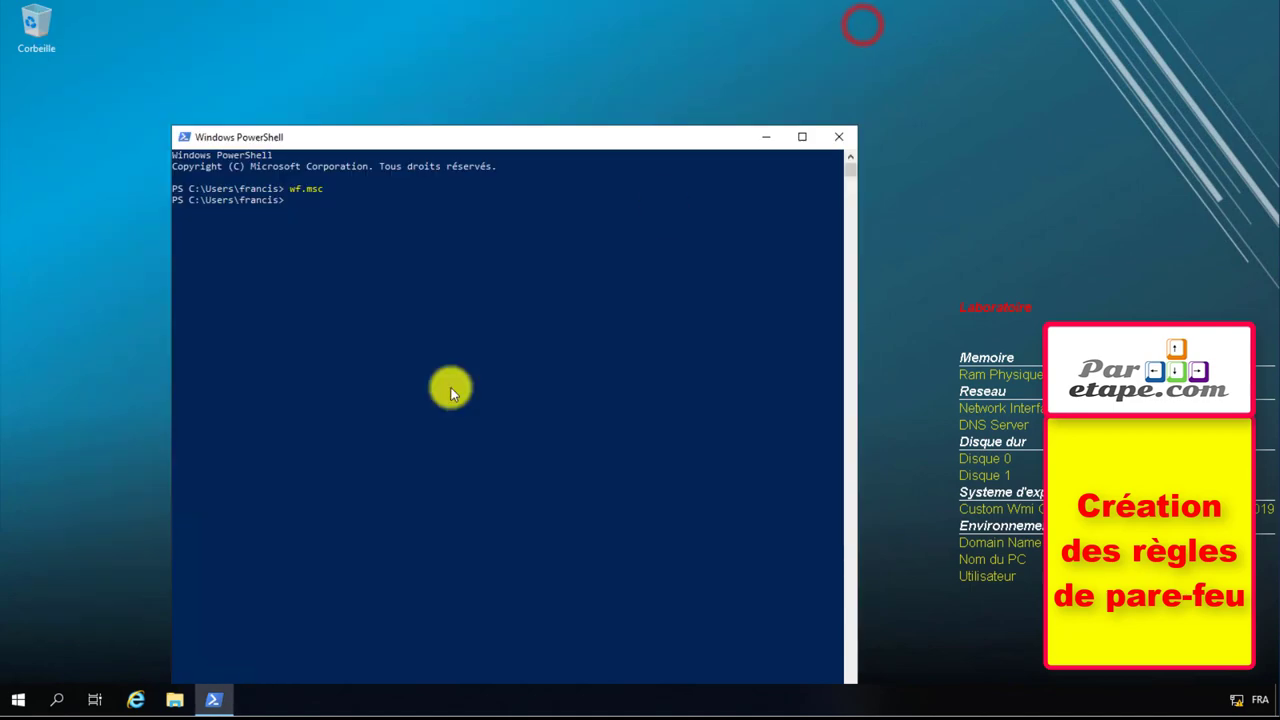
click(22, 698)
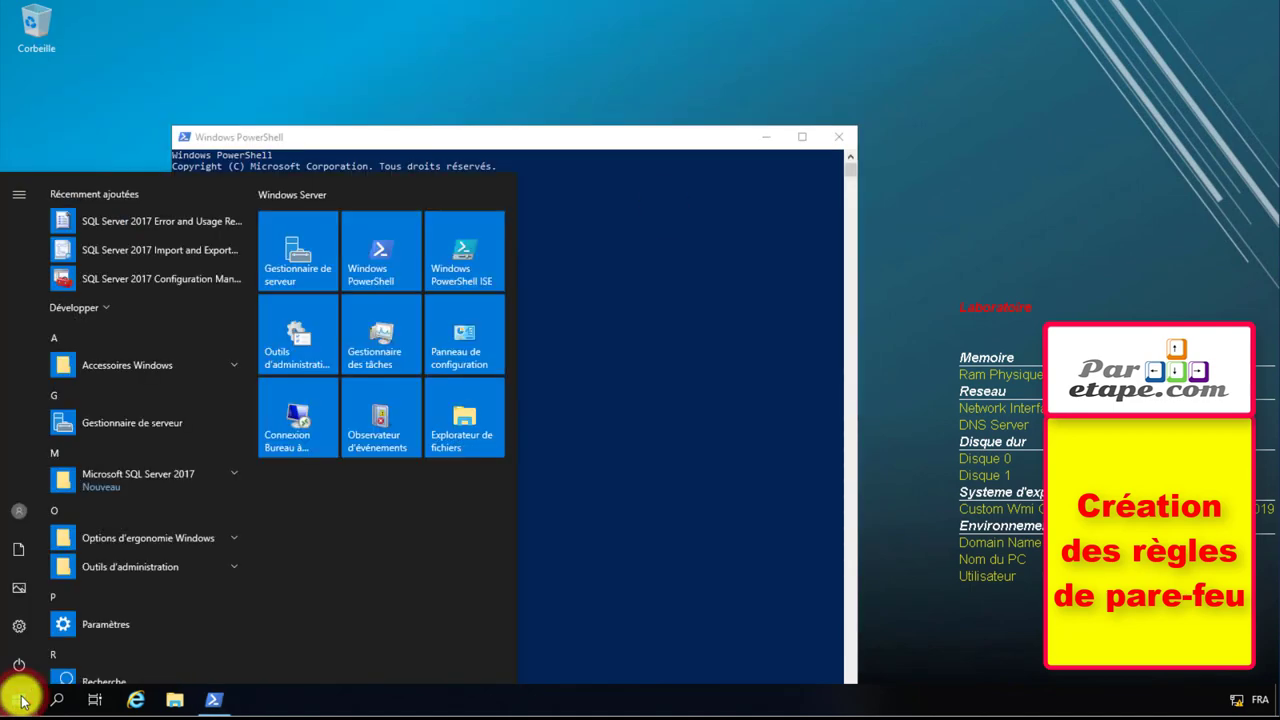
click(200, 289)
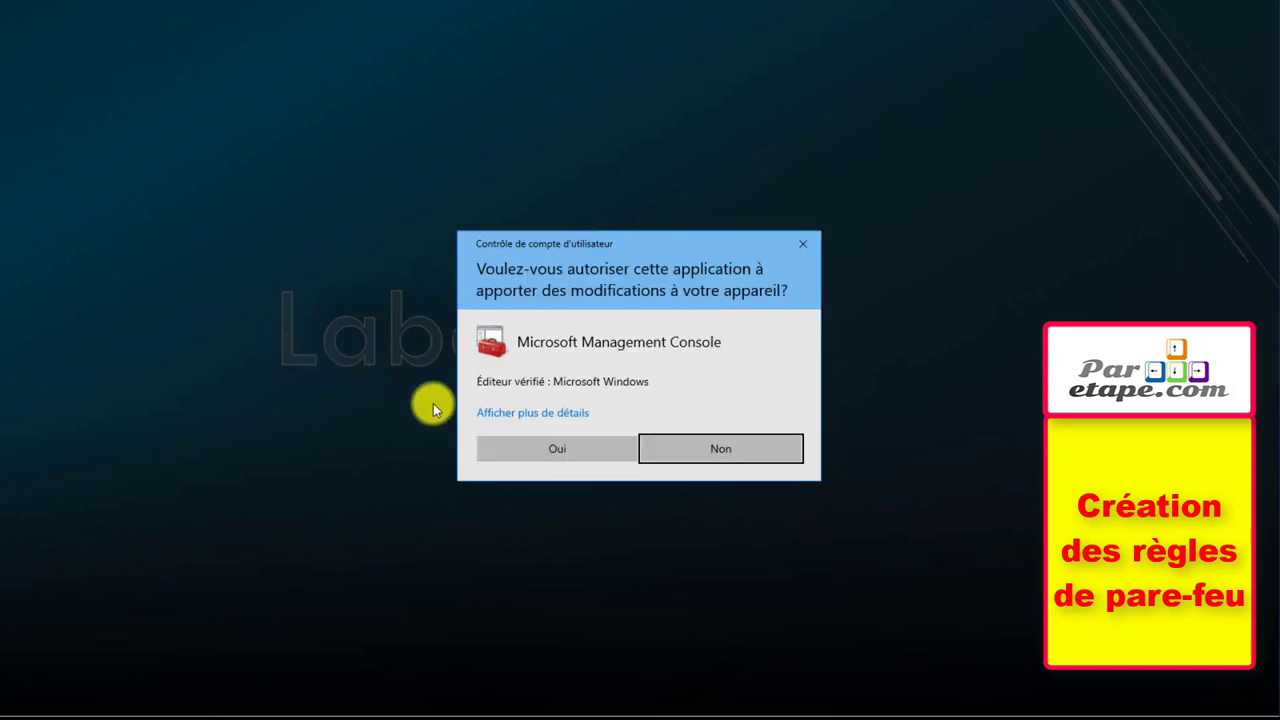
click(546, 449)
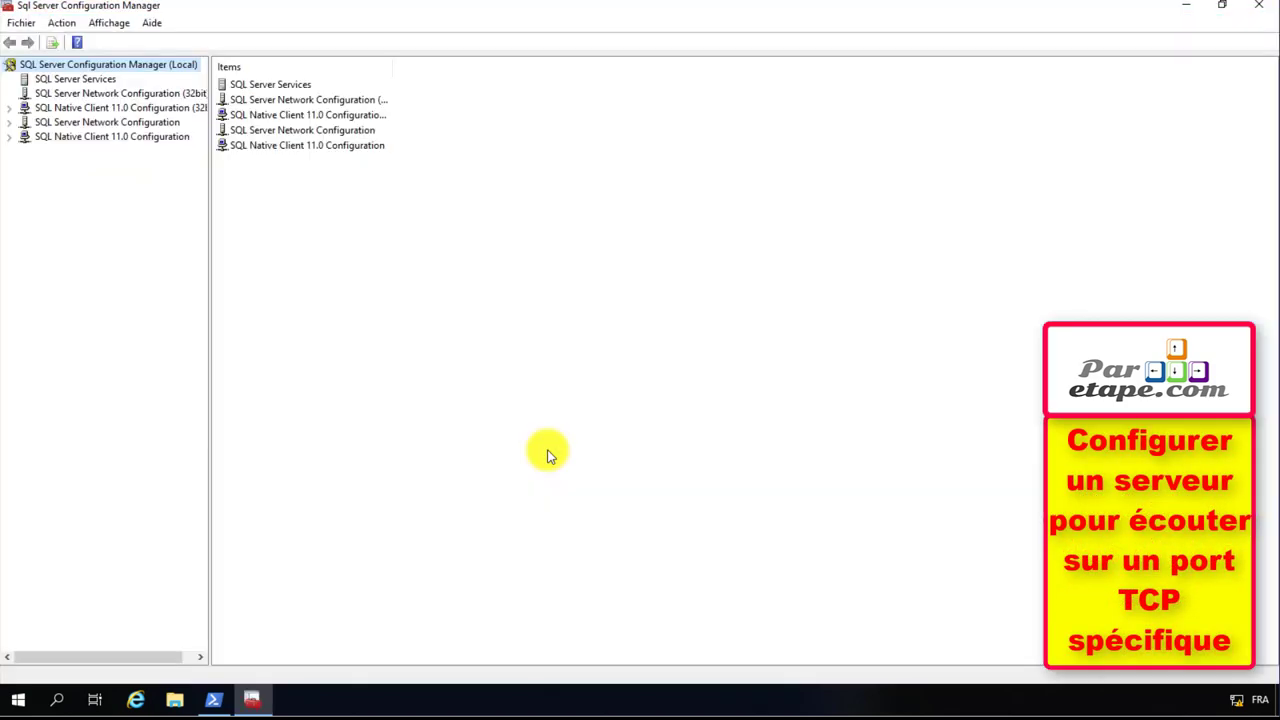
Step: Open the TCP/IP properties from Protocols for MSSQLSERVER under the non-32-bit SQL Server Network Configuration
click(127, 127)
click(127, 127)
click(137, 138)
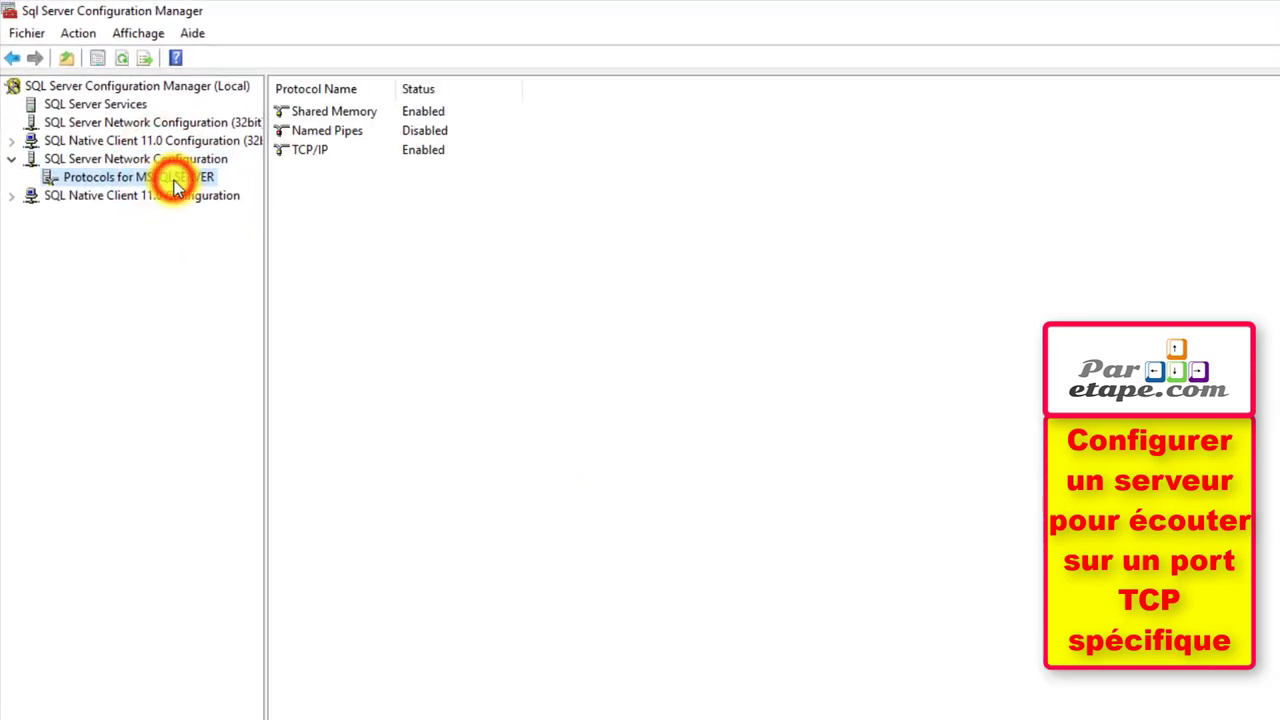
double_click(335, 151)
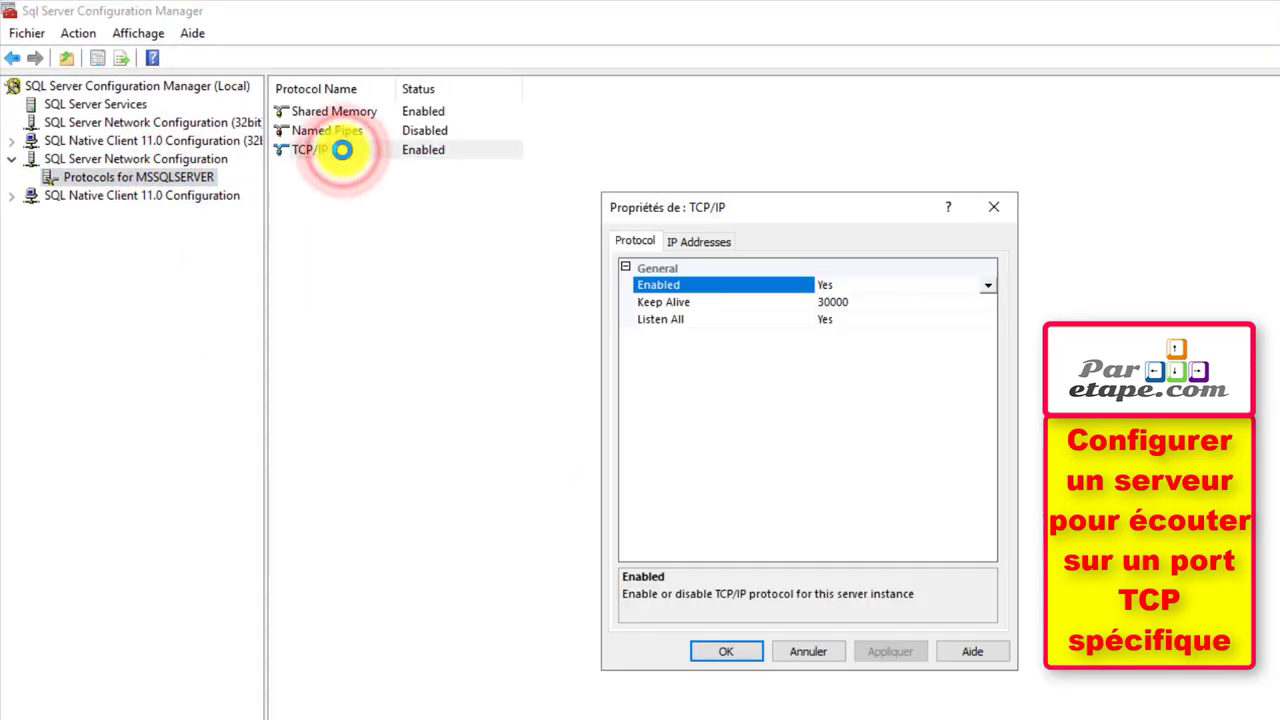
Step: Enable the IP2 address 192.168.30.11 for TCP/IP, apply the change, acknowledge the warning and close the properties
click(700, 242)
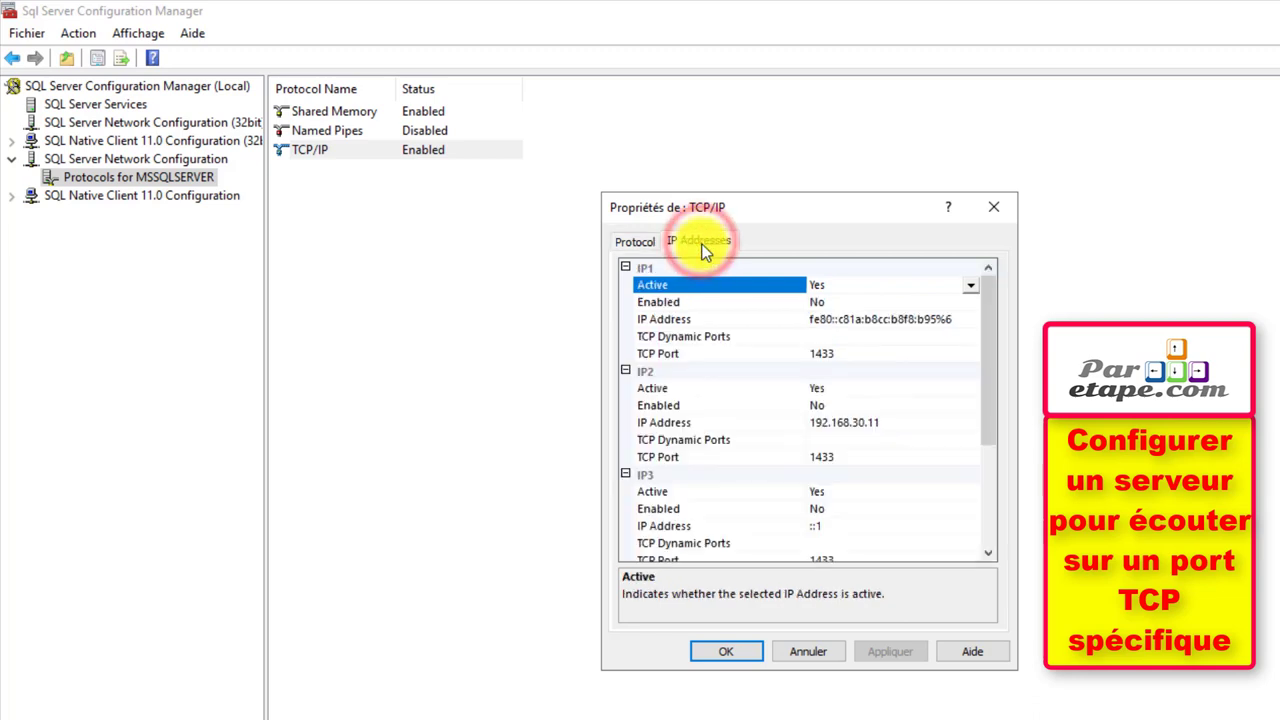
click(831, 406)
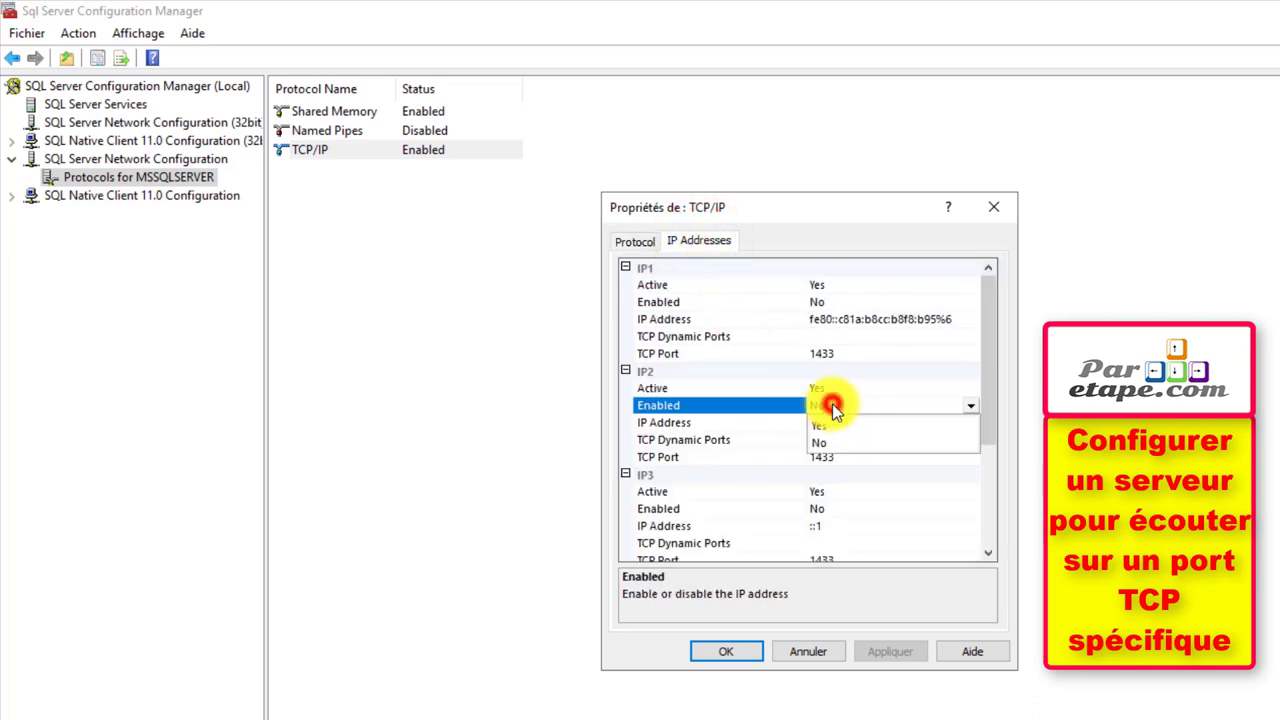
click(850, 427)
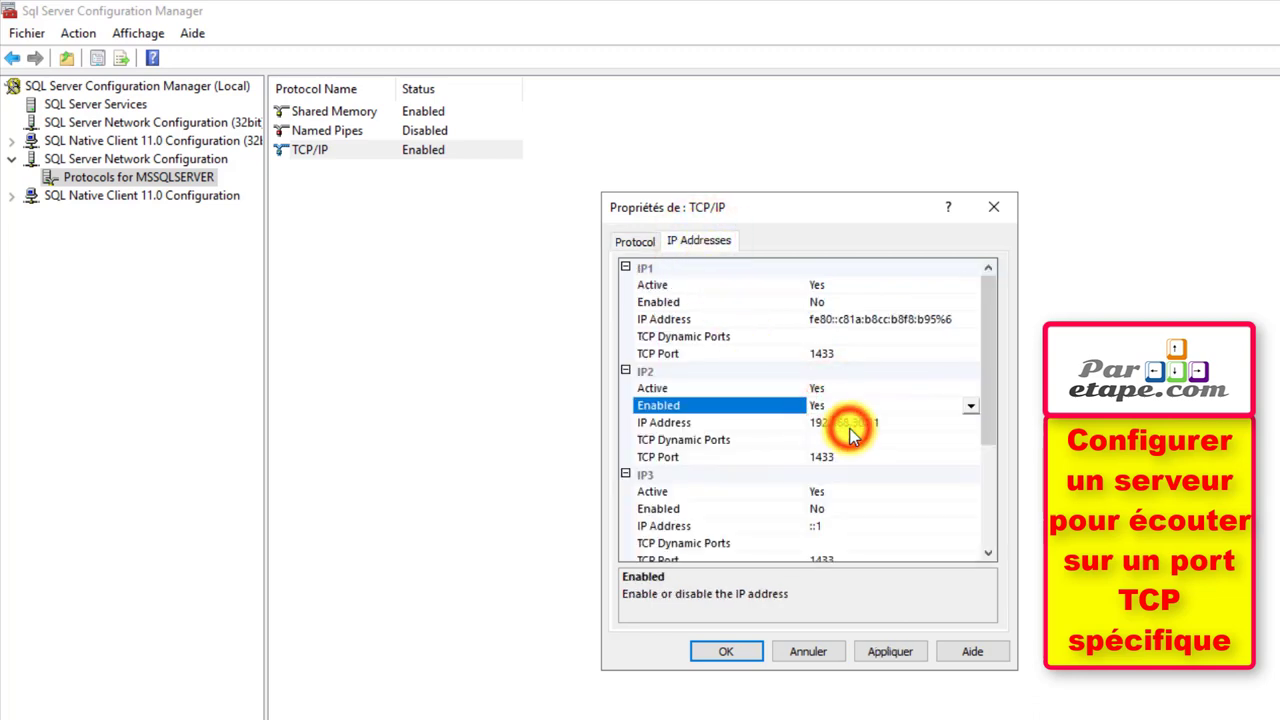
click(900, 655)
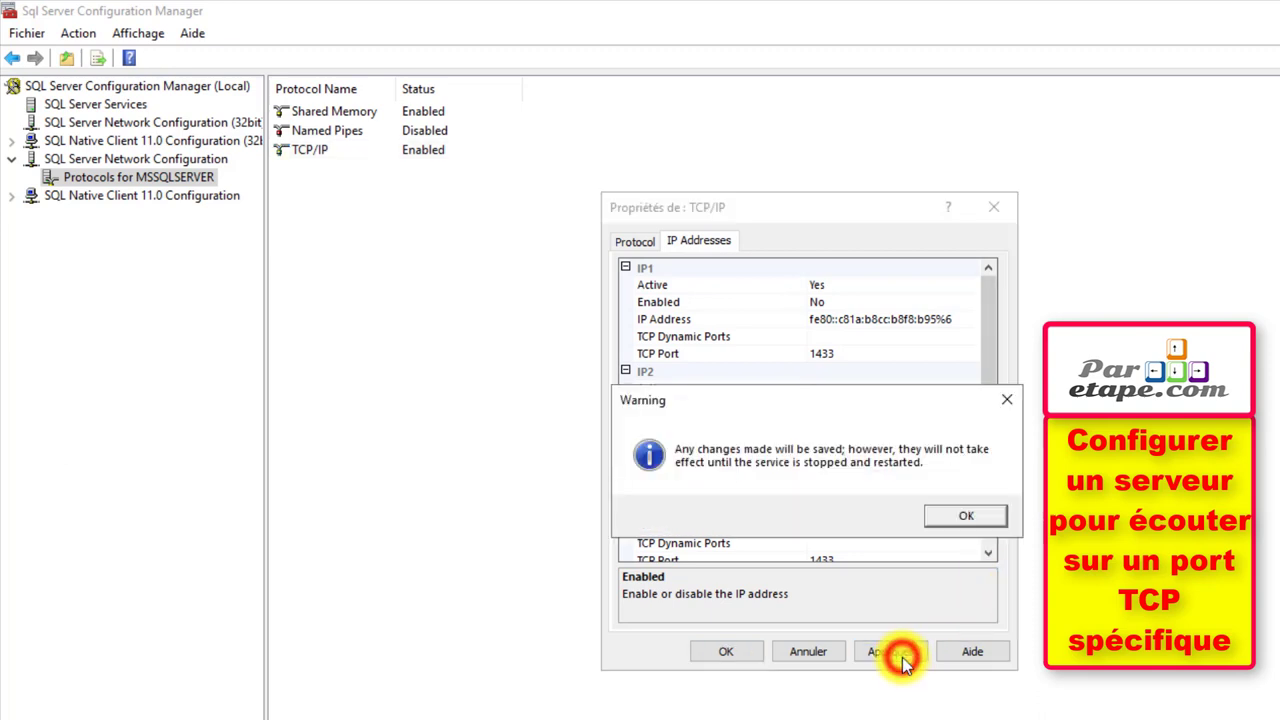
click(975, 530)
click(745, 652)
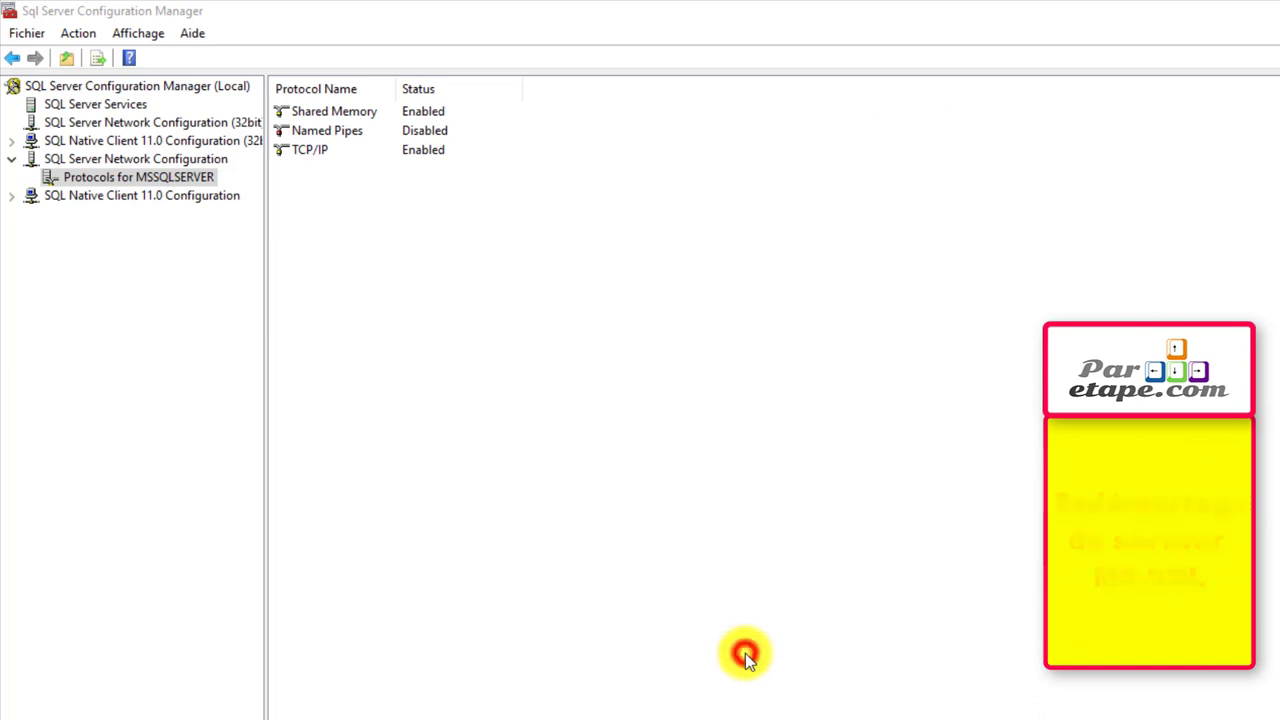
Step: Restart the SQL Server (MSSQLSERVER) service from SQL Server Services
click(130, 106)
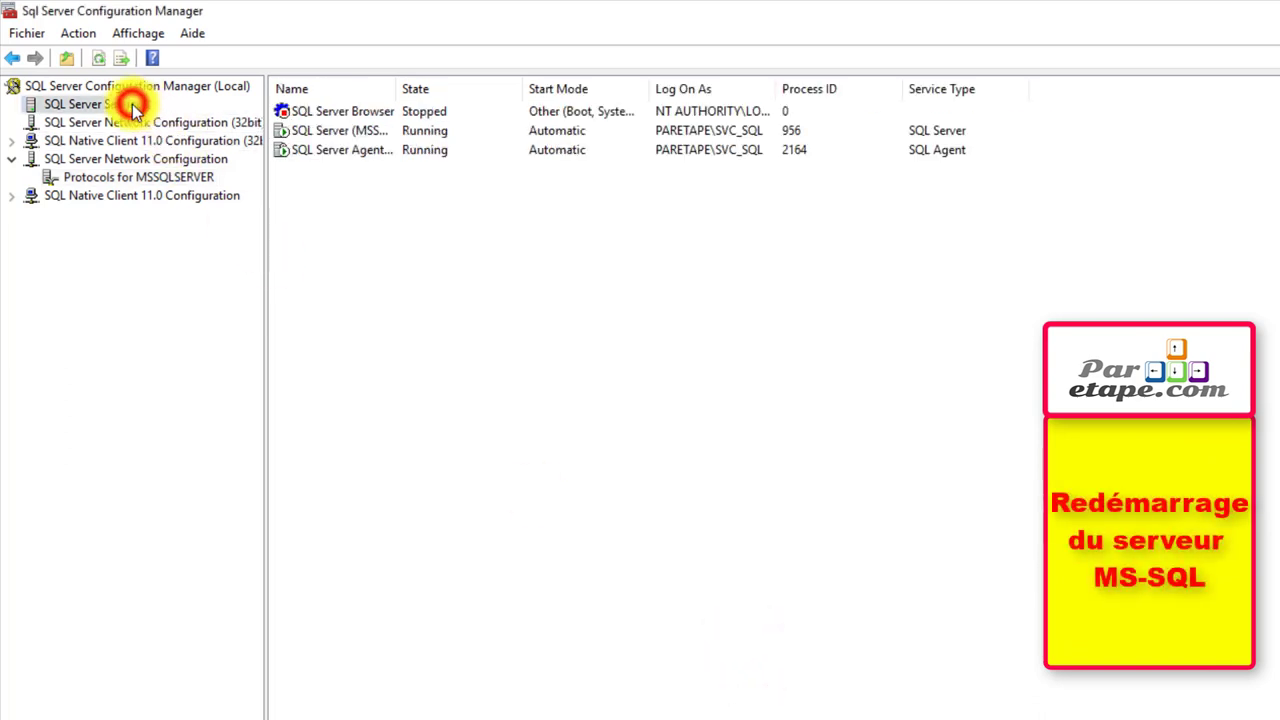
click(392, 138)
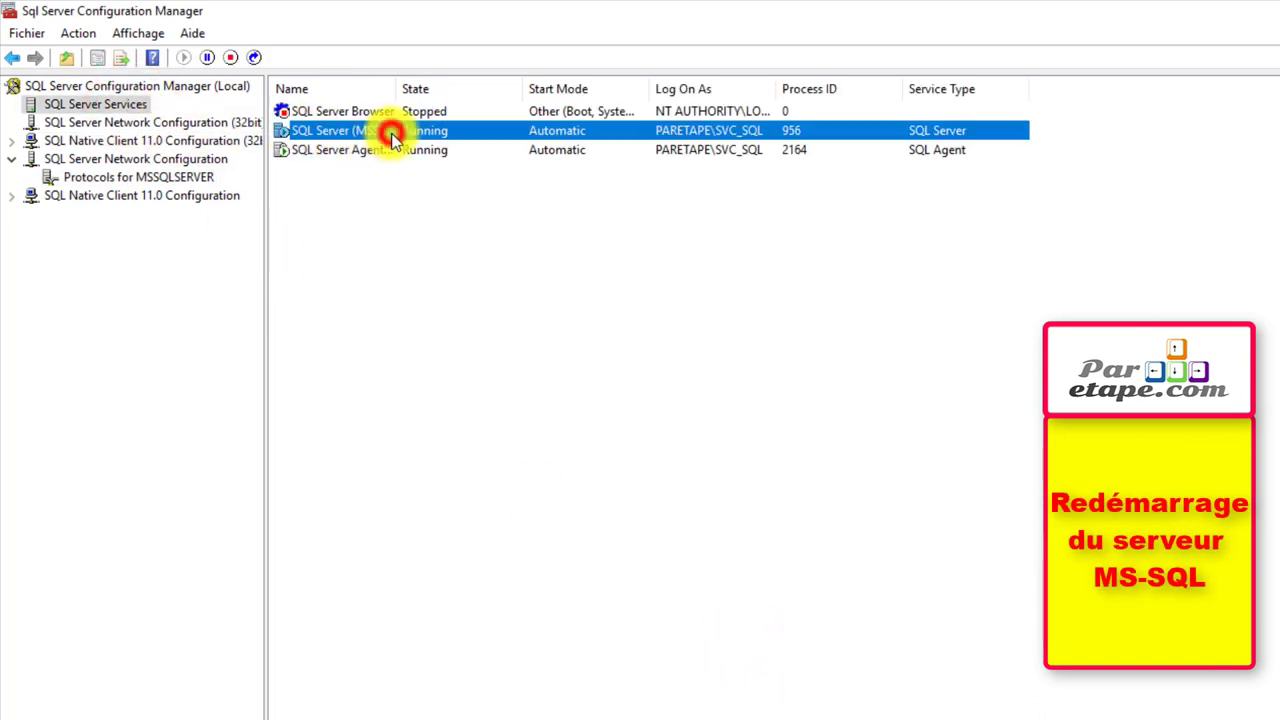
right_click(394, 139)
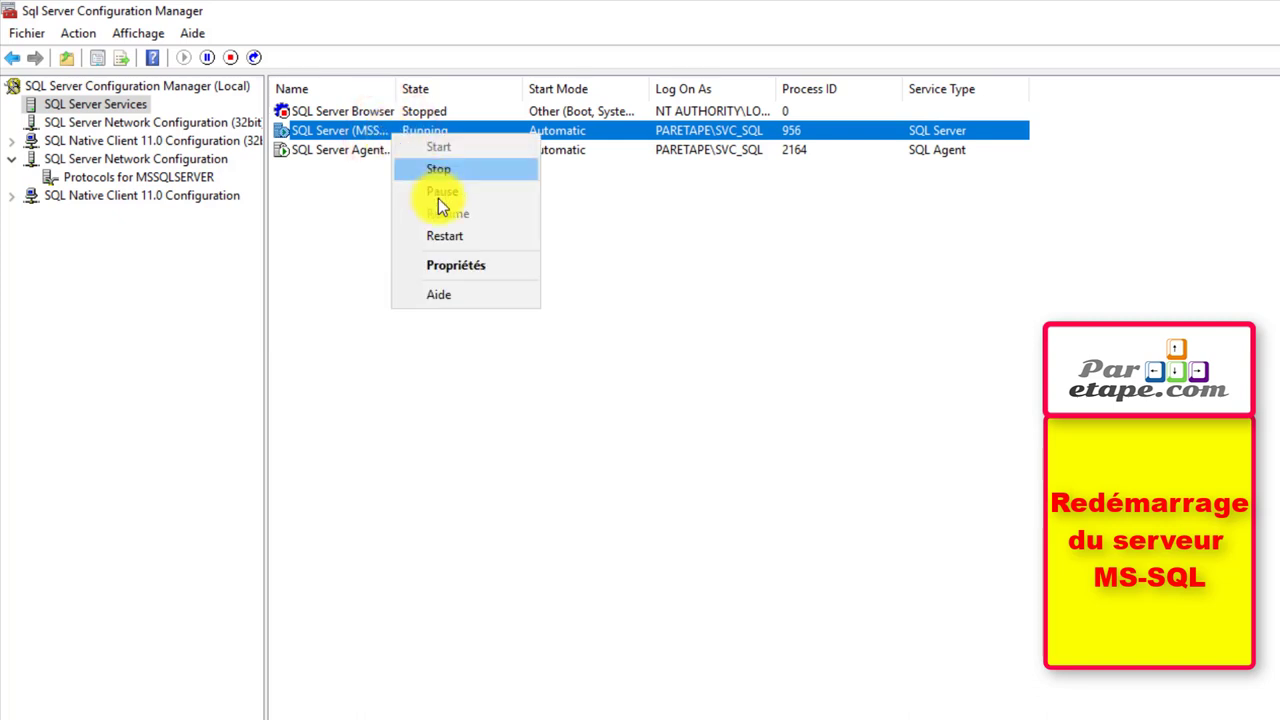
click(466, 238)
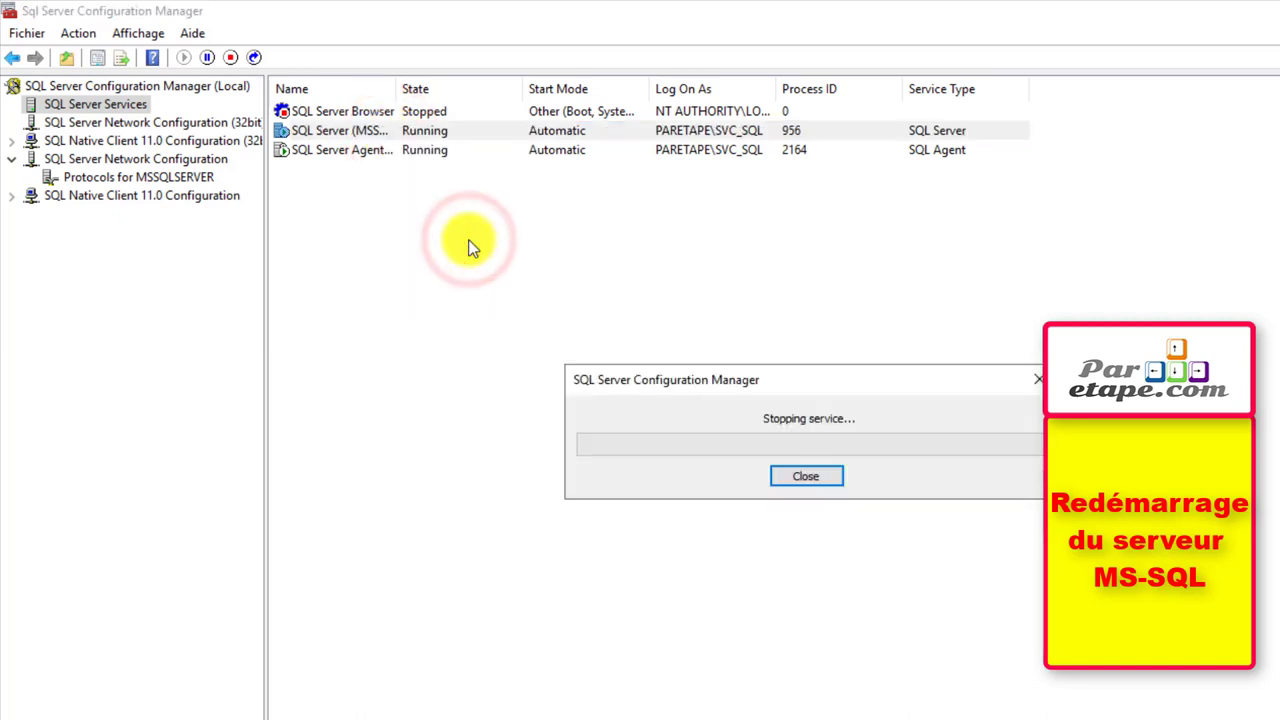